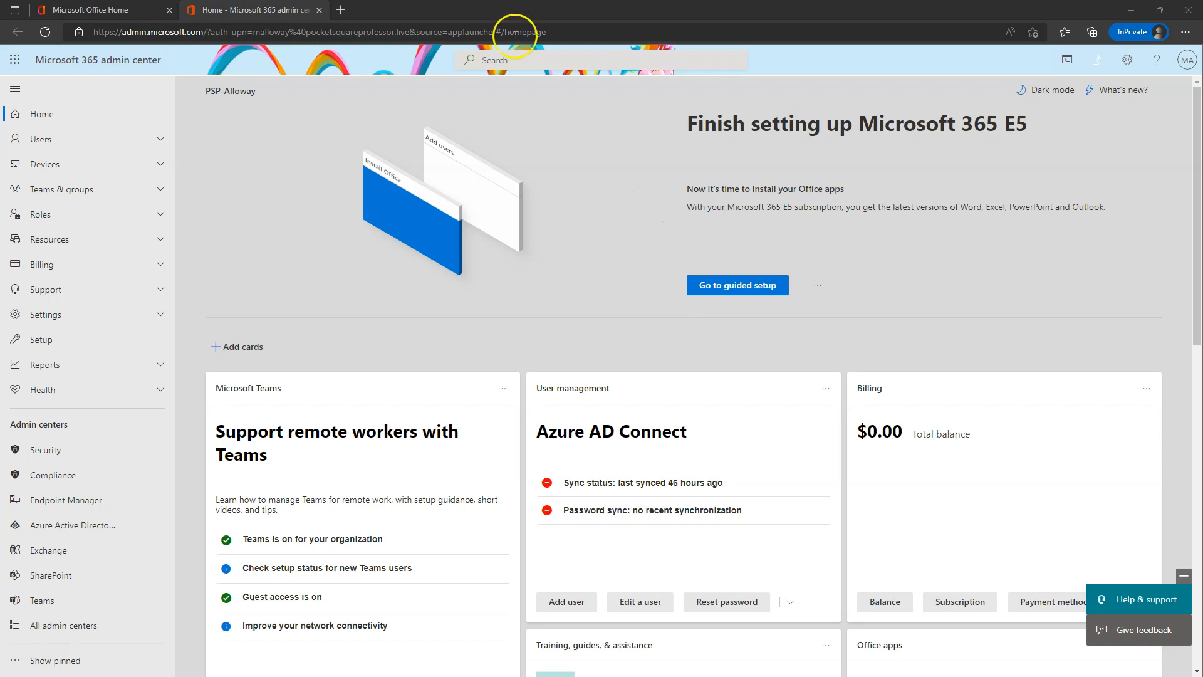
- Switch to the Microsoft Purview compliance center and open the retention labels list in Microsoft 365 data lifecycle management
click(61, 476)
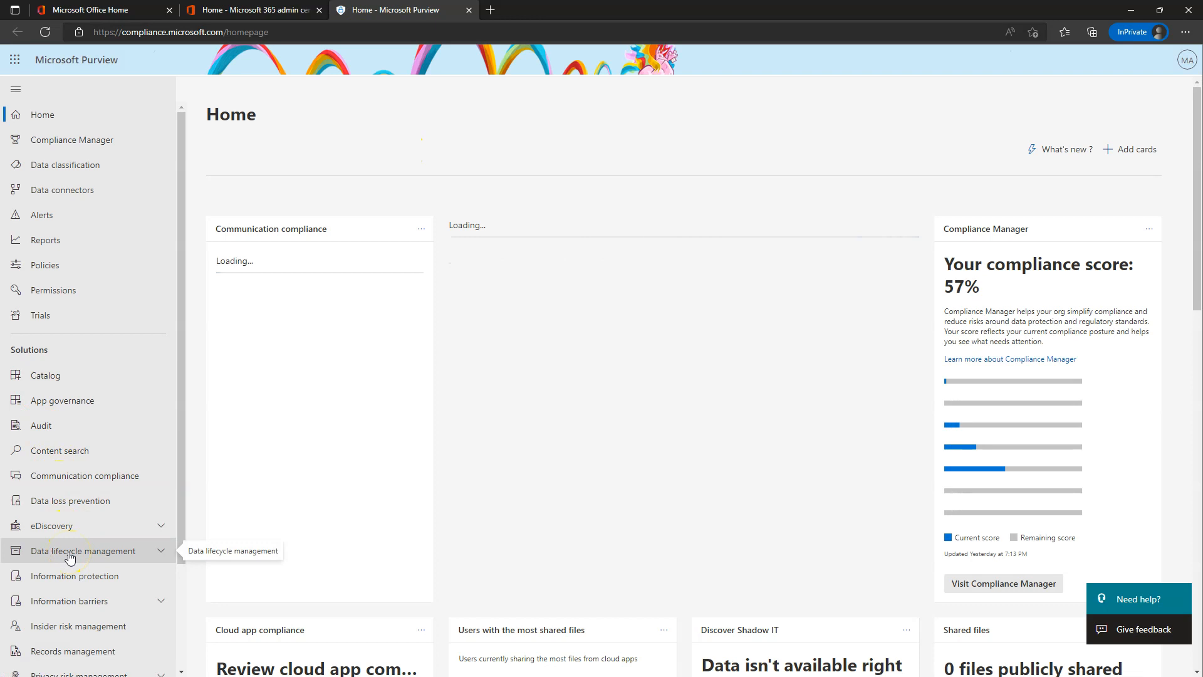
click(69, 551)
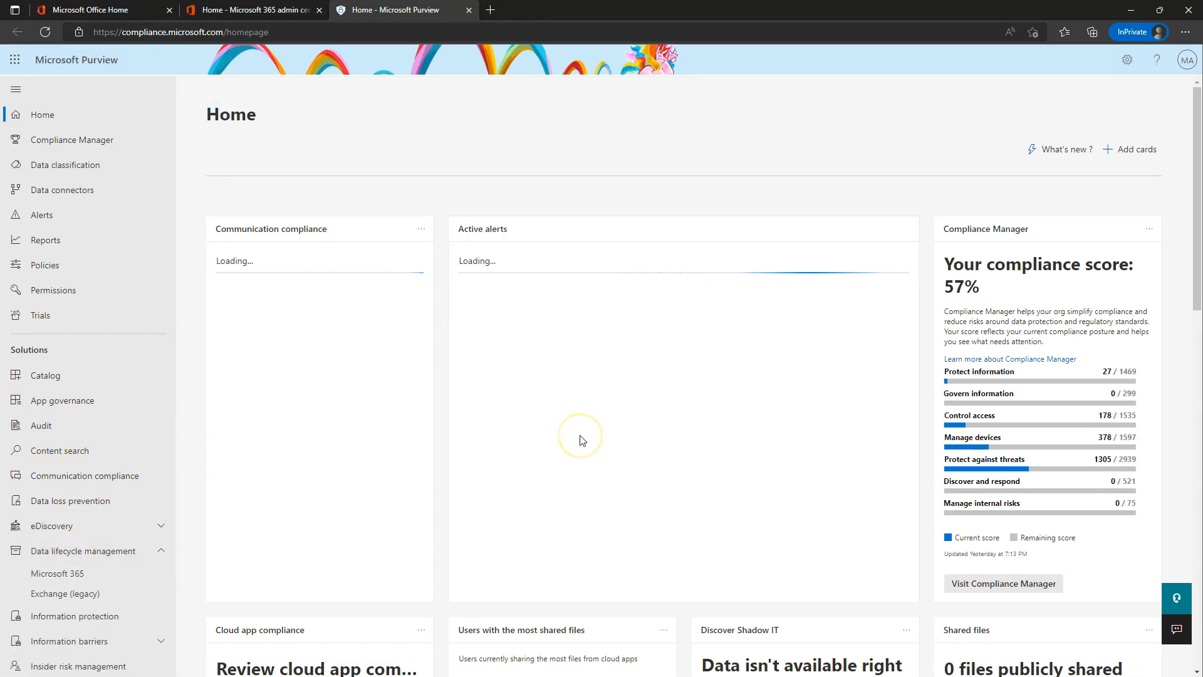
click(57, 574)
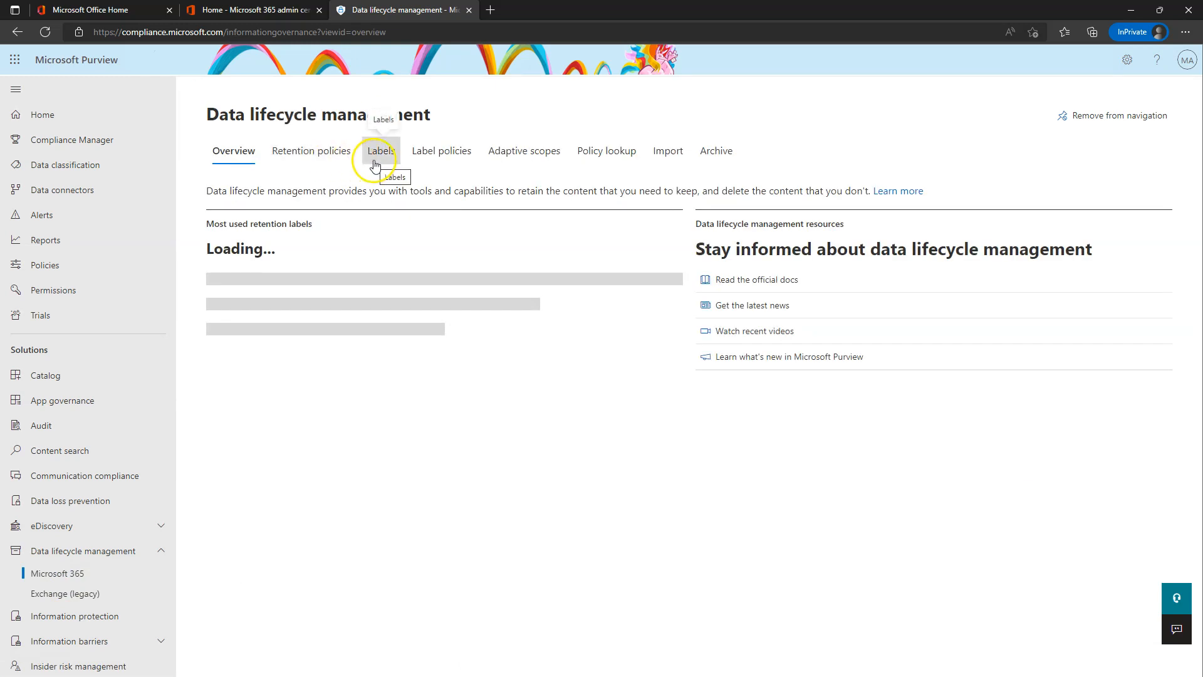
click(379, 152)
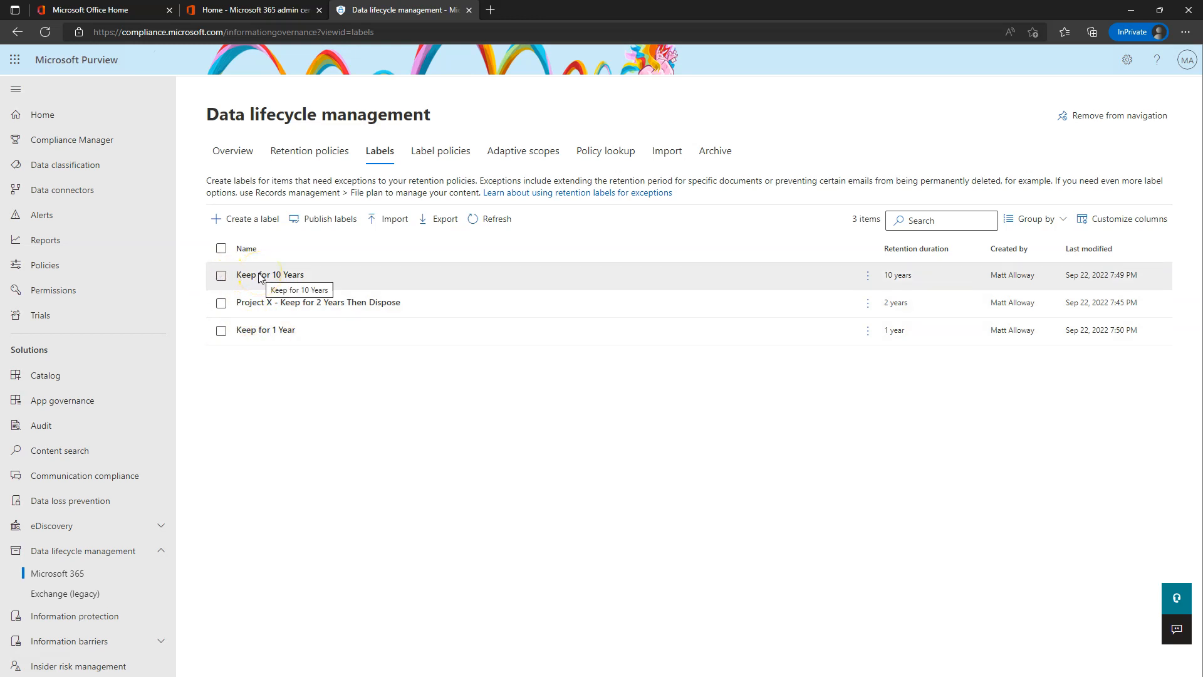
- Review the status, locations and retention settings of the Project X auto-apply label policy, and close its details
click(443, 155)
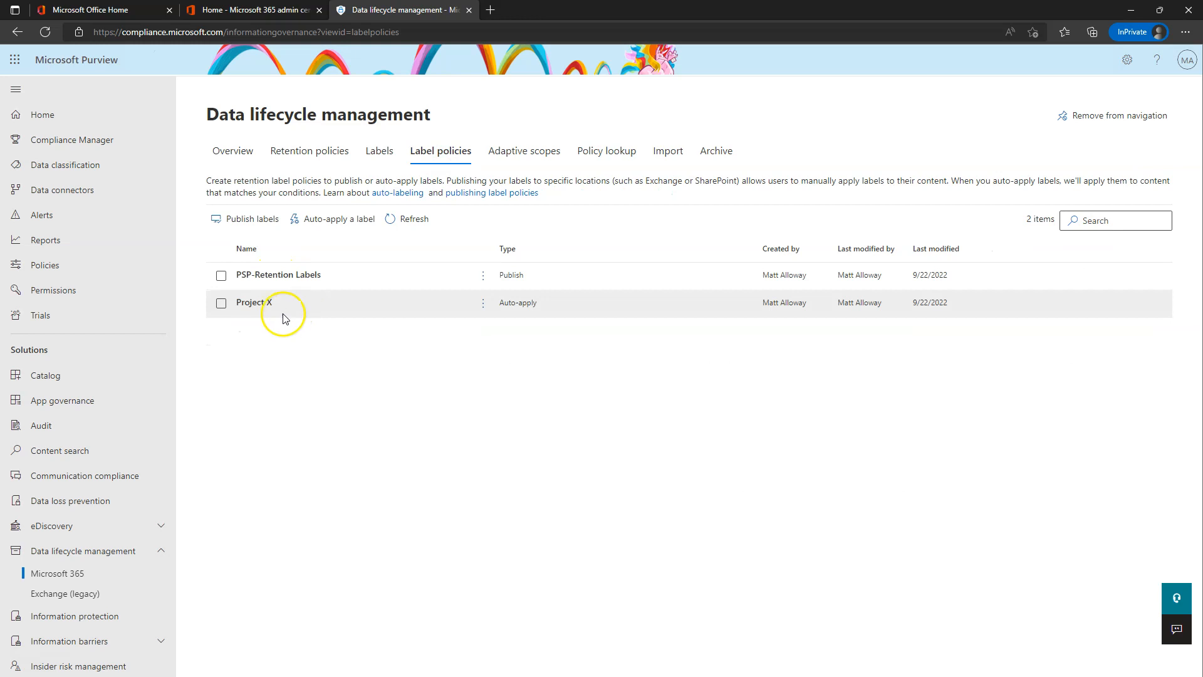
click(266, 303)
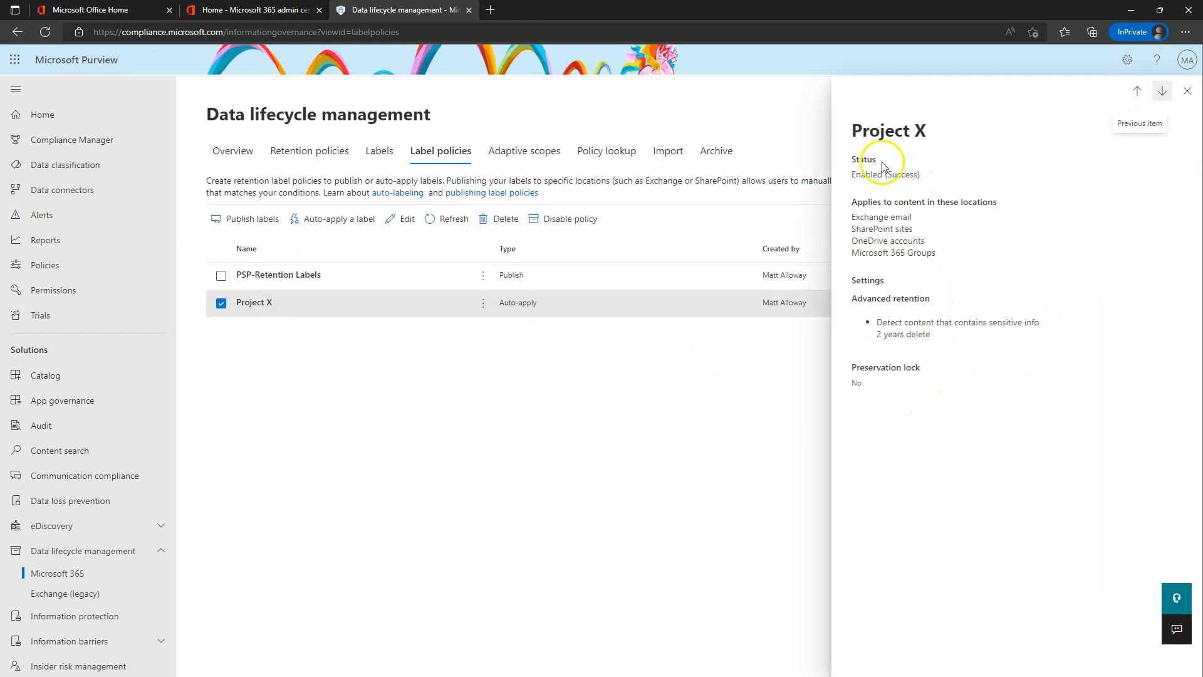
drag(856, 175, 921, 176)
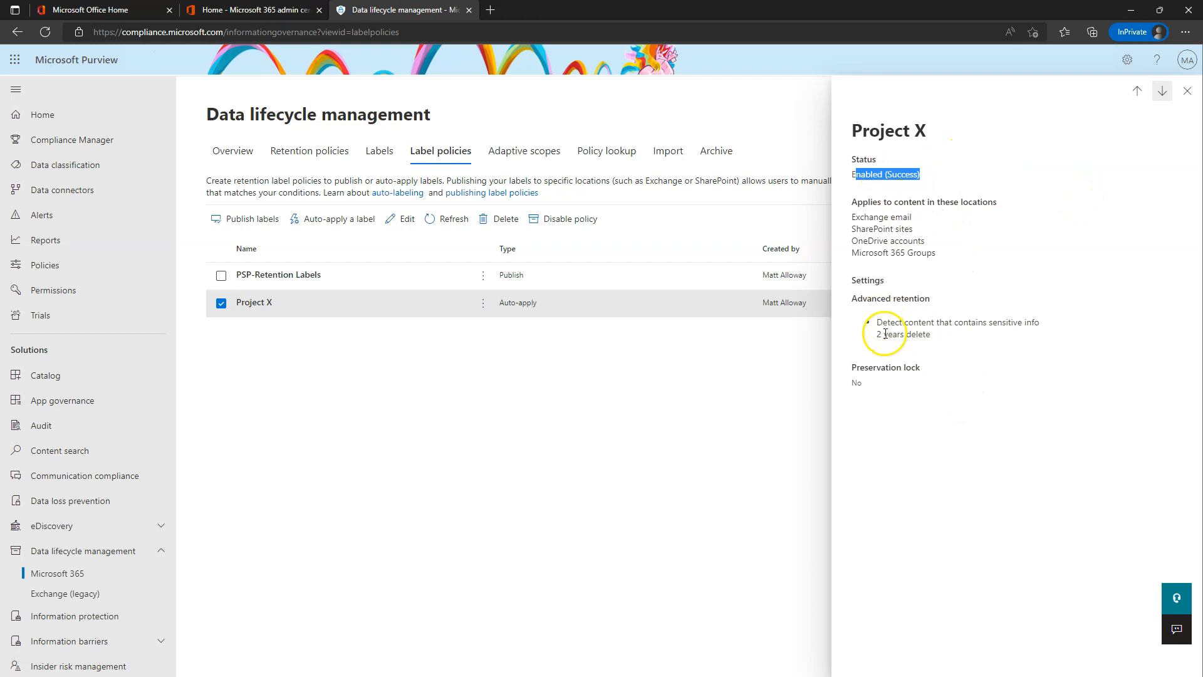
click(1185, 93)
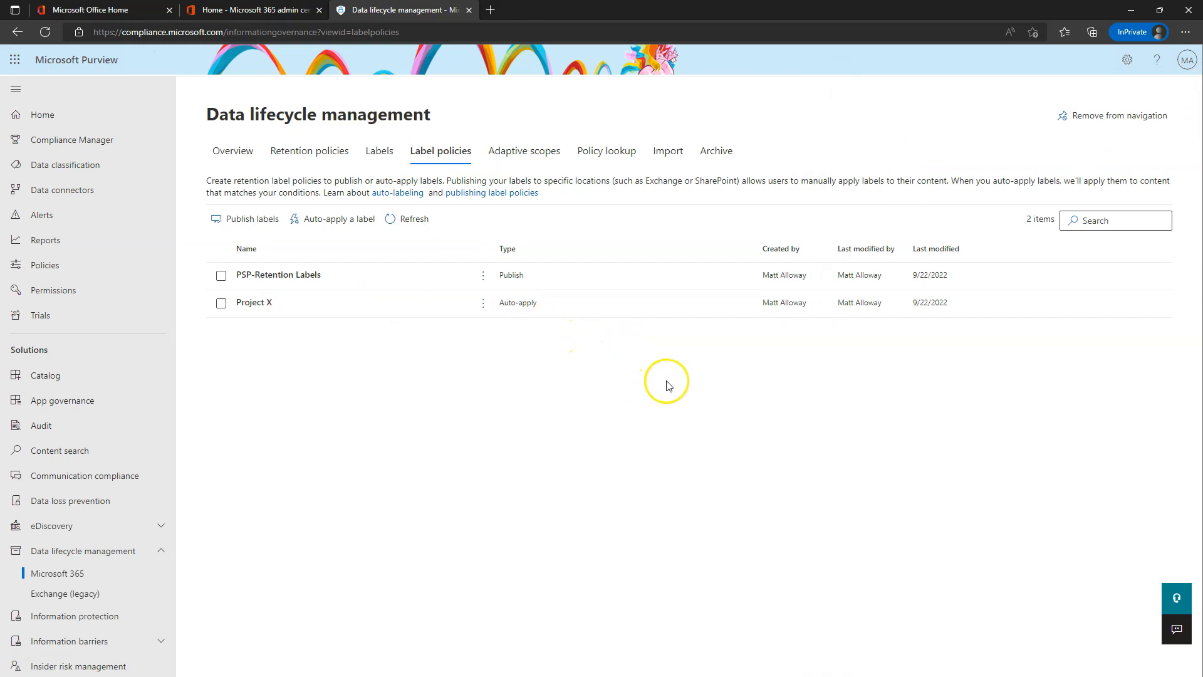
- Recheck the retention labels list, and review the locations and published labels of the PSP-Retention Labels policy
click(379, 150)
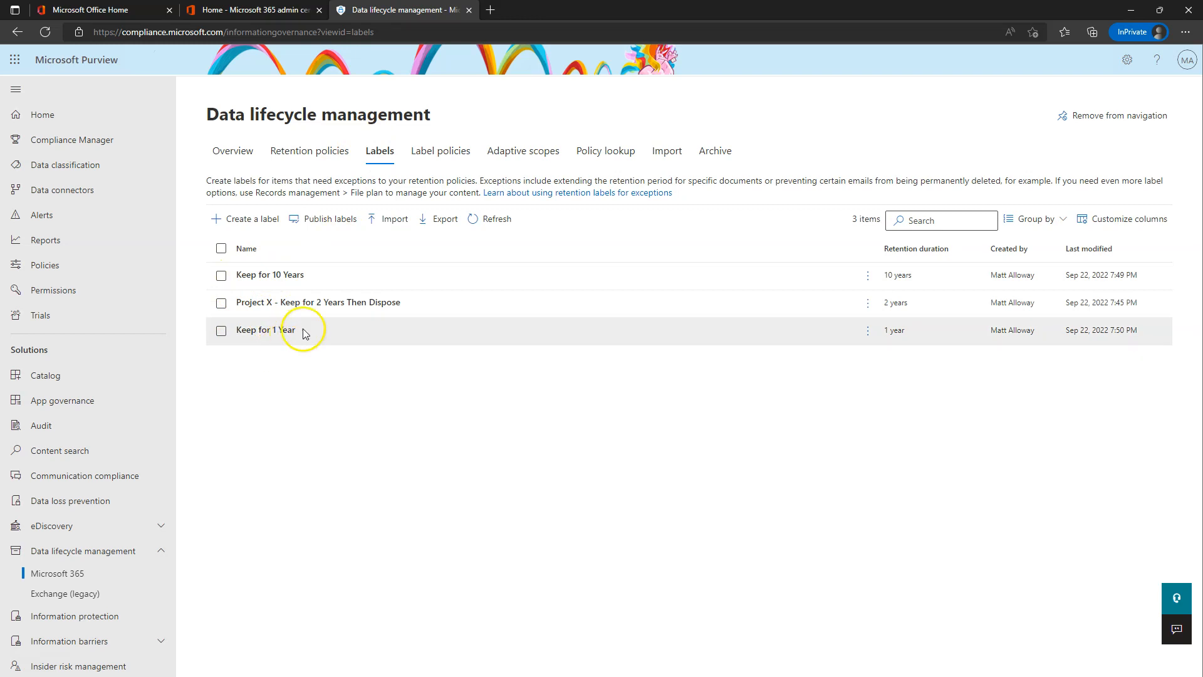
click(442, 151)
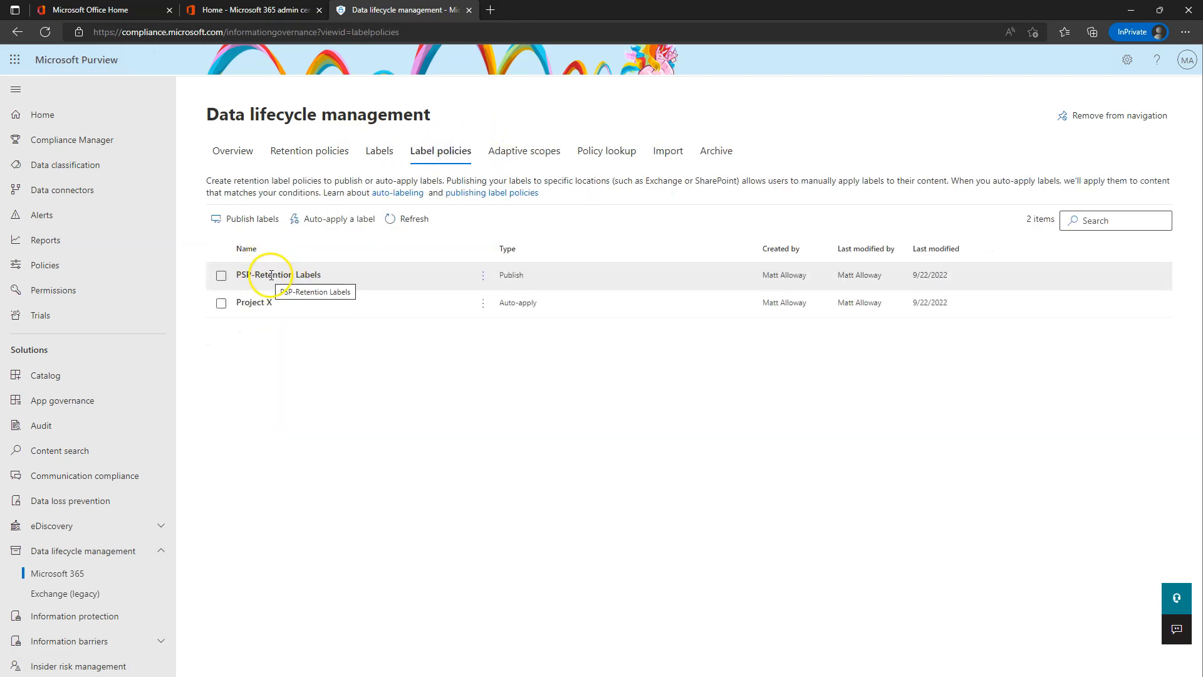
click(270, 275)
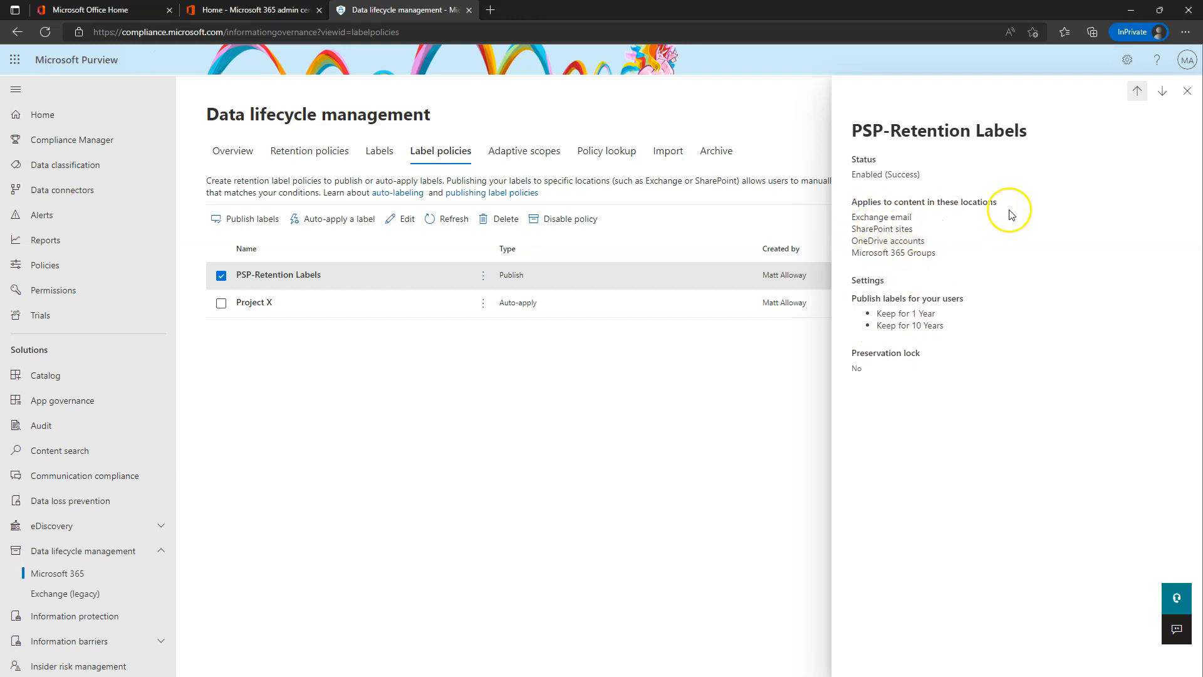
click(1190, 93)
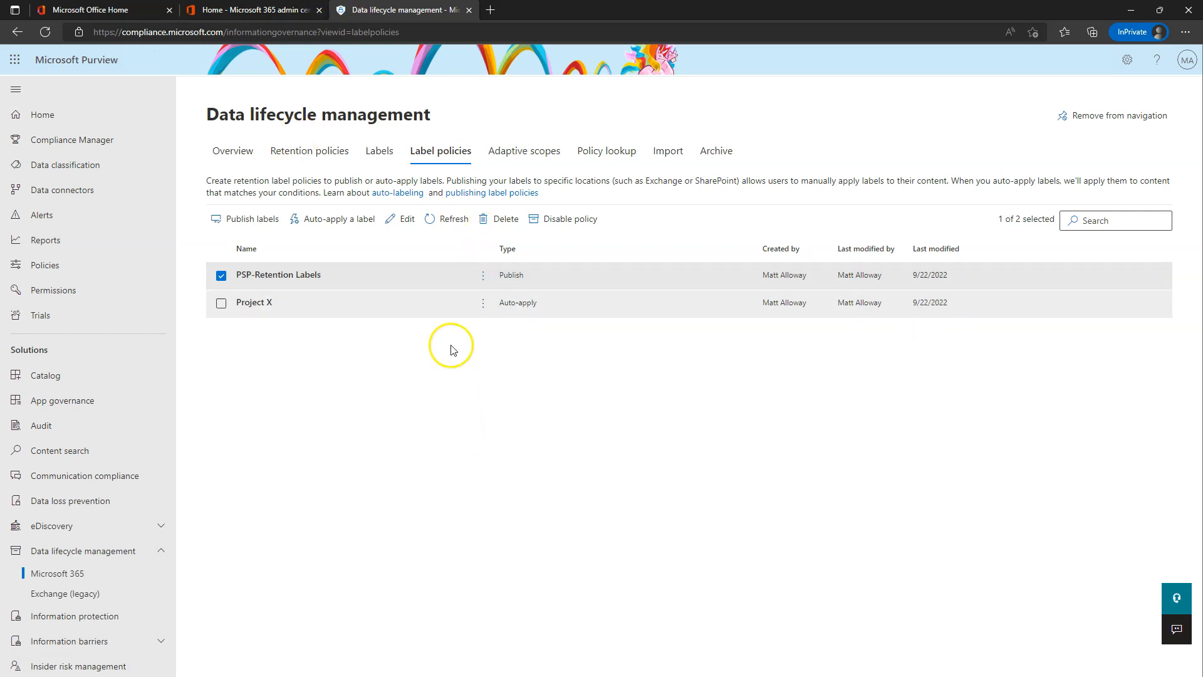
click(460, 228)
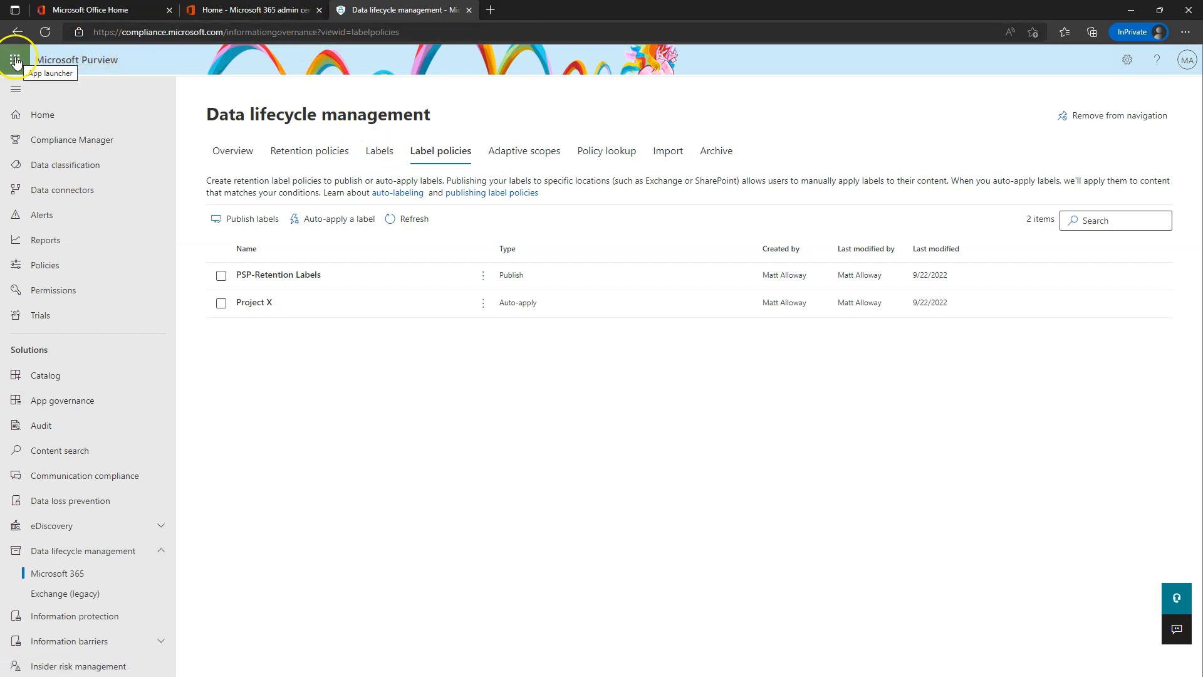
- Switch to SharePoint and open the Documents library of the Project X site
click(15, 63)
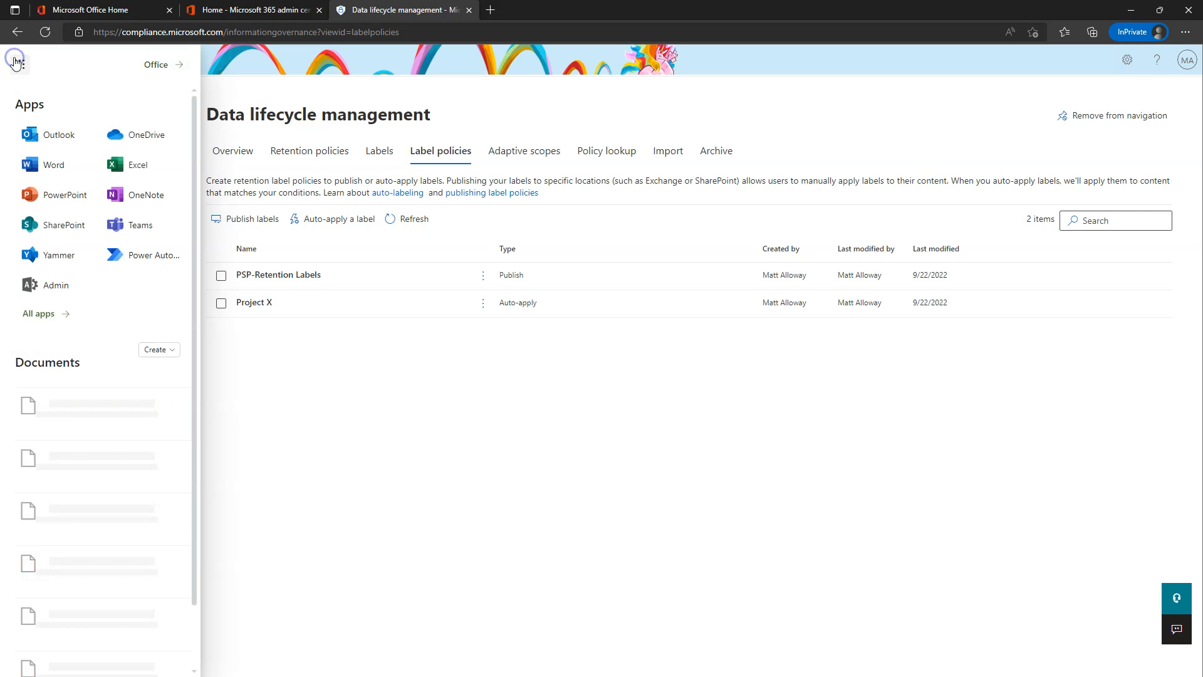
click(54, 227)
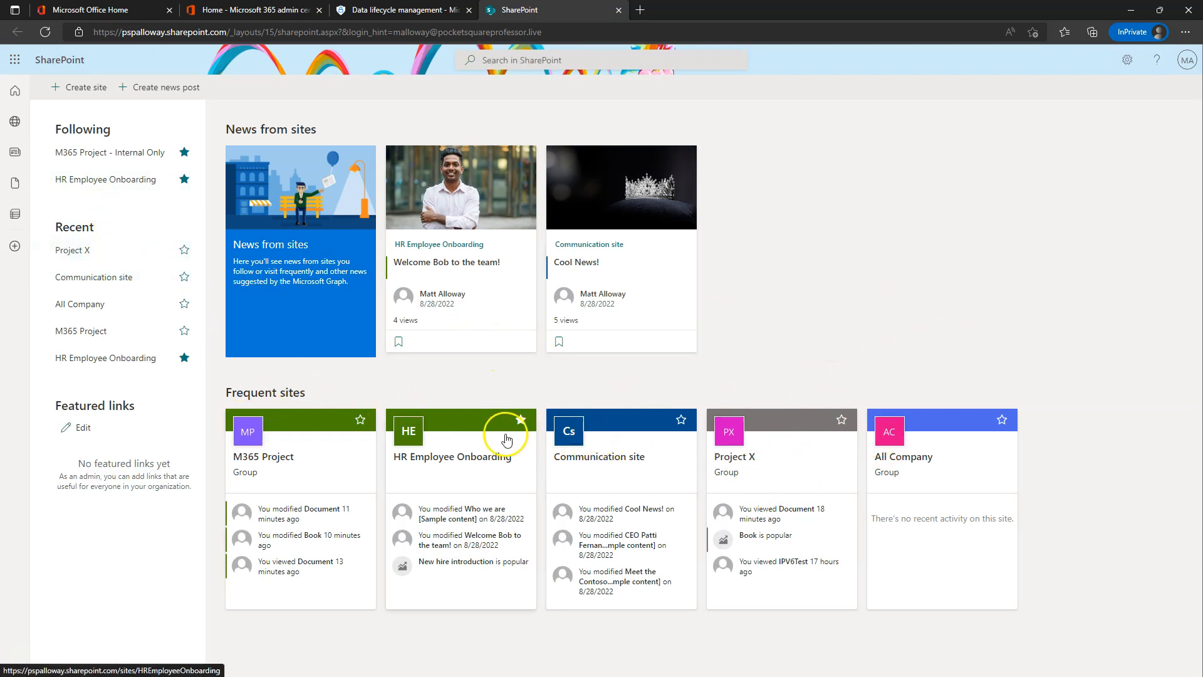
click(737, 460)
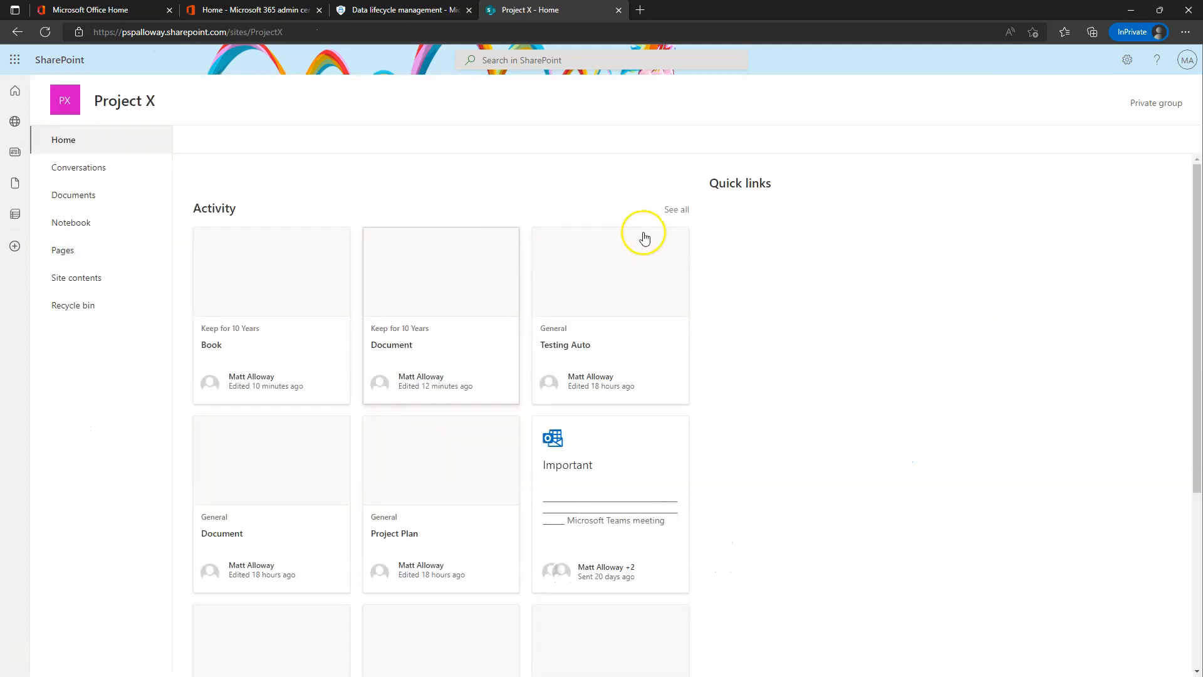
click(80, 197)
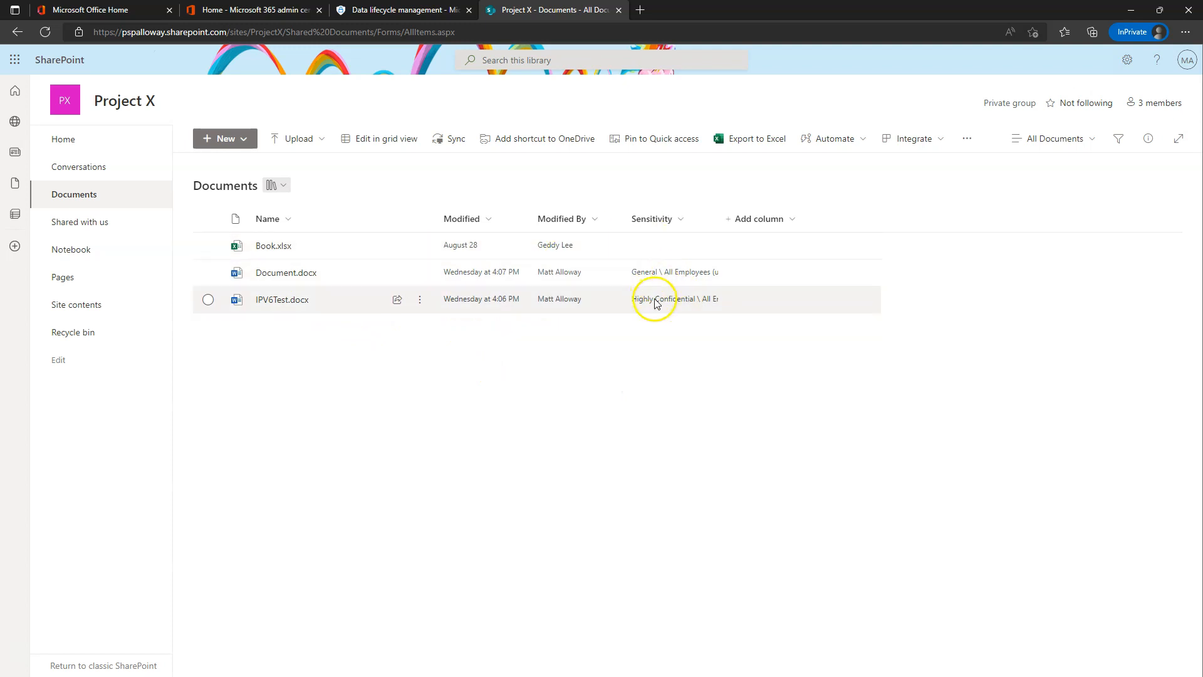
mouse_move(682, 300)
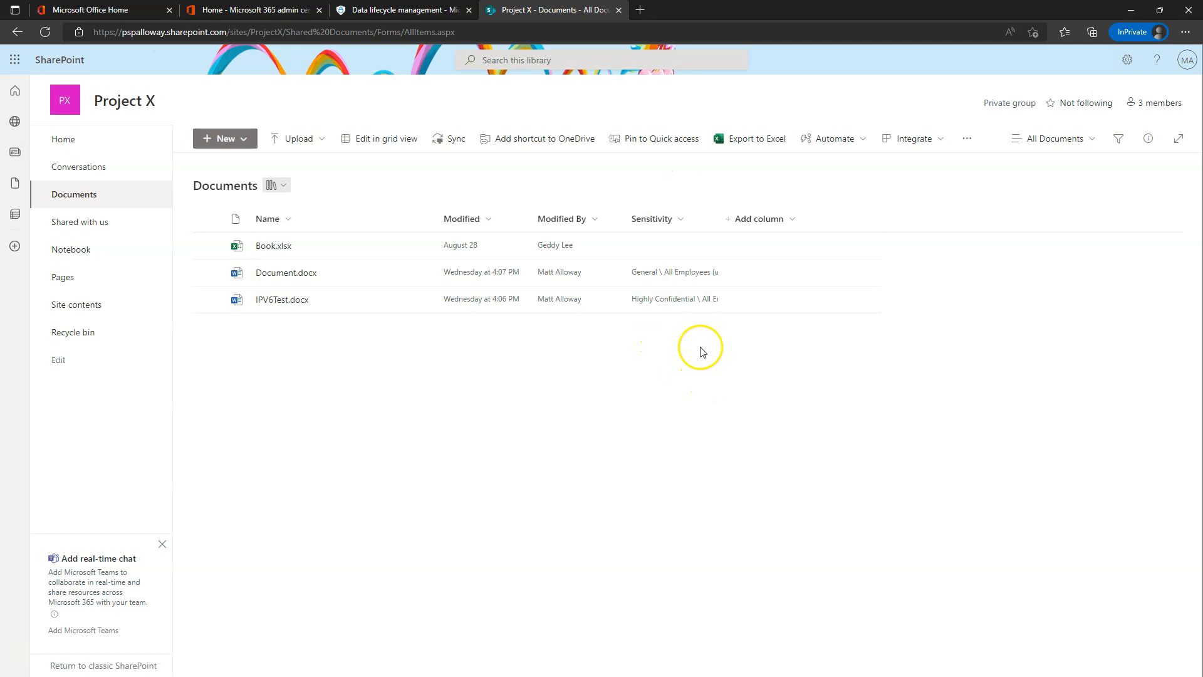
- Add the Retention label, Retention label Applied and Label applied by columns to the Documents library view
click(776, 221)
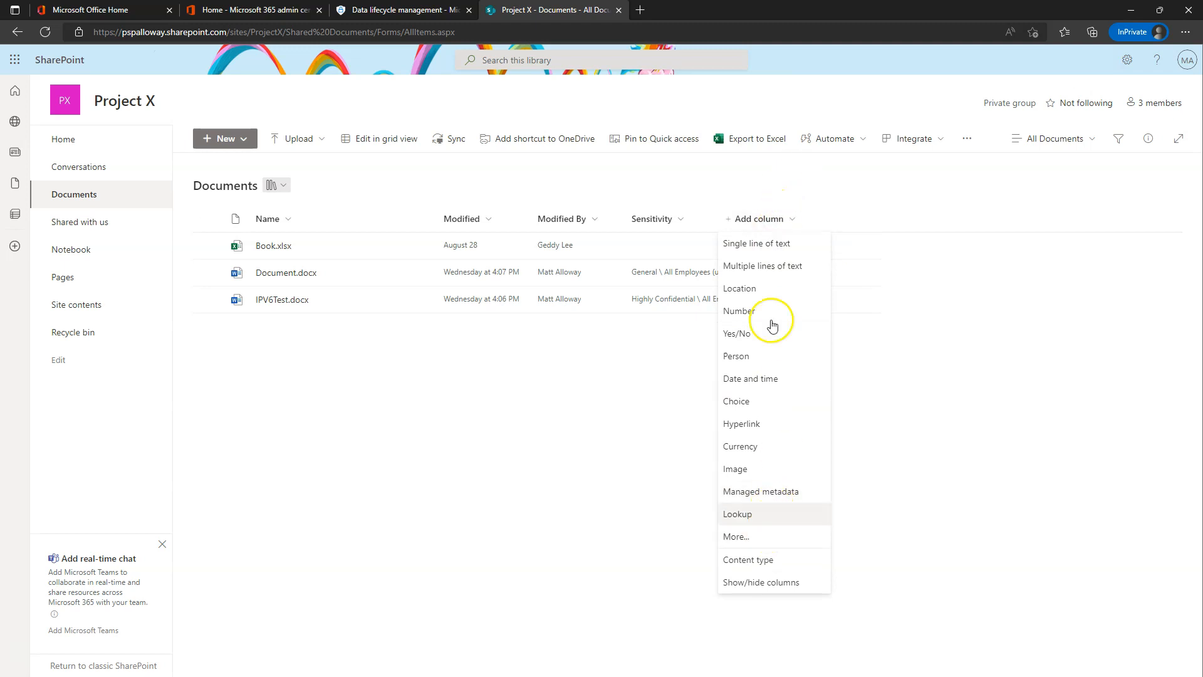
click(754, 585)
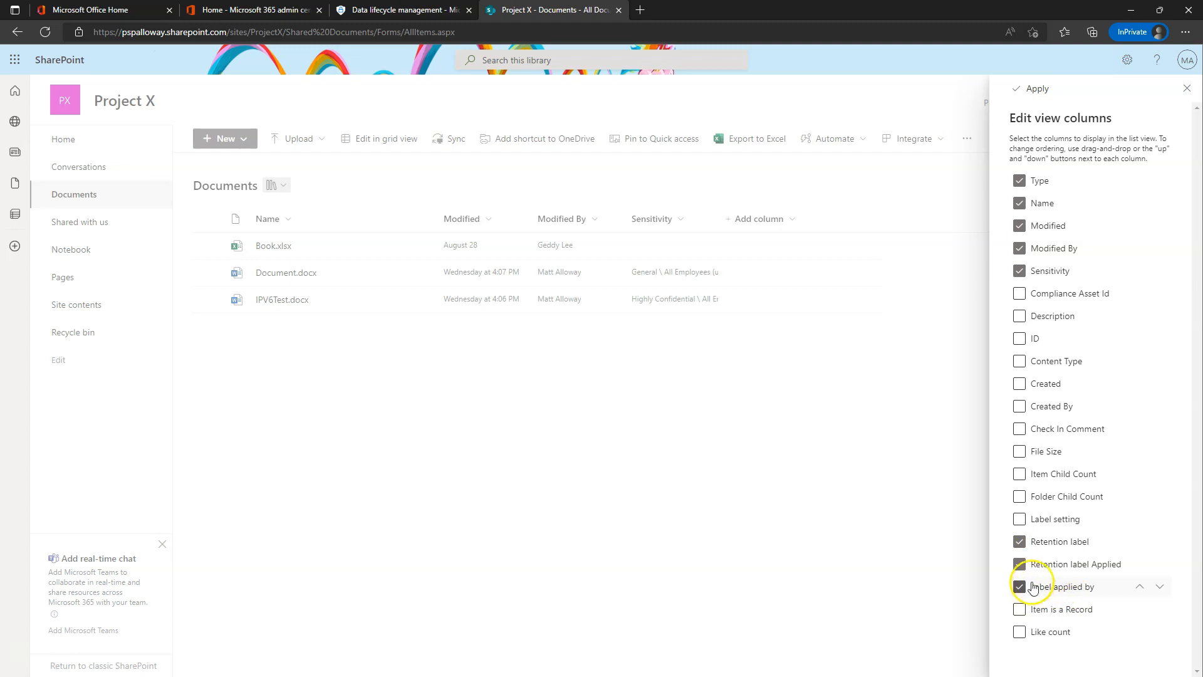
click(1033, 88)
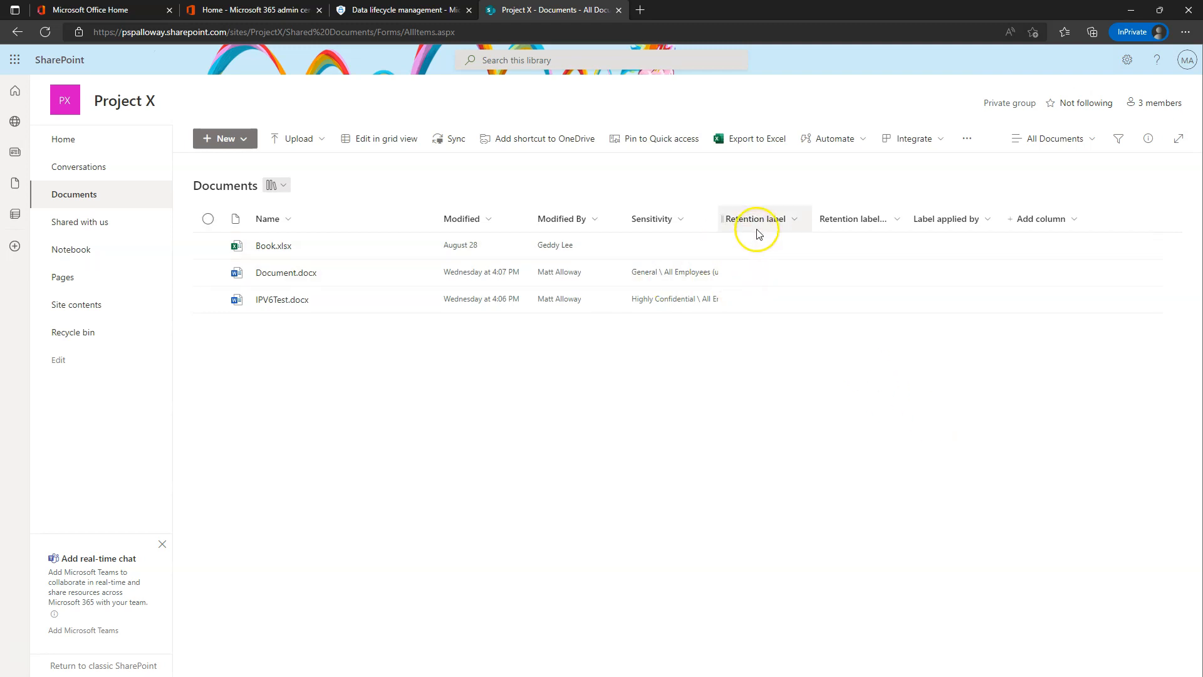
- Apply the Keep for 1 Year retention label to Document.docx through its details, and close the details
mouse_move(294, 279)
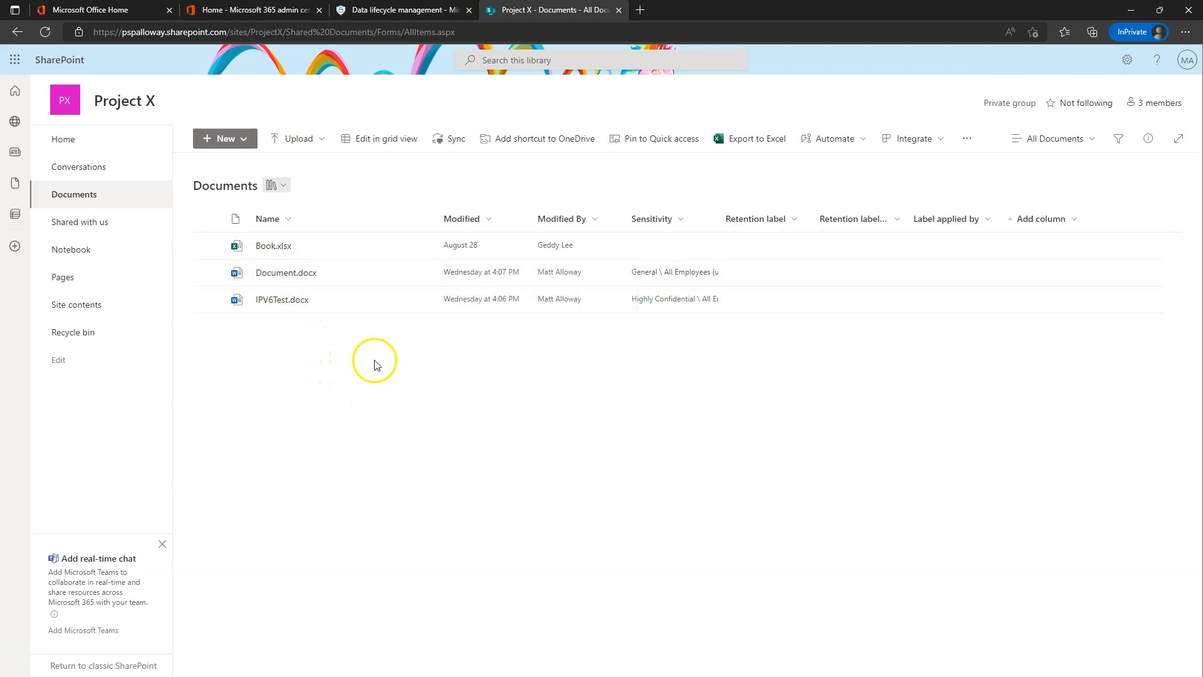
mouse_move(420, 276)
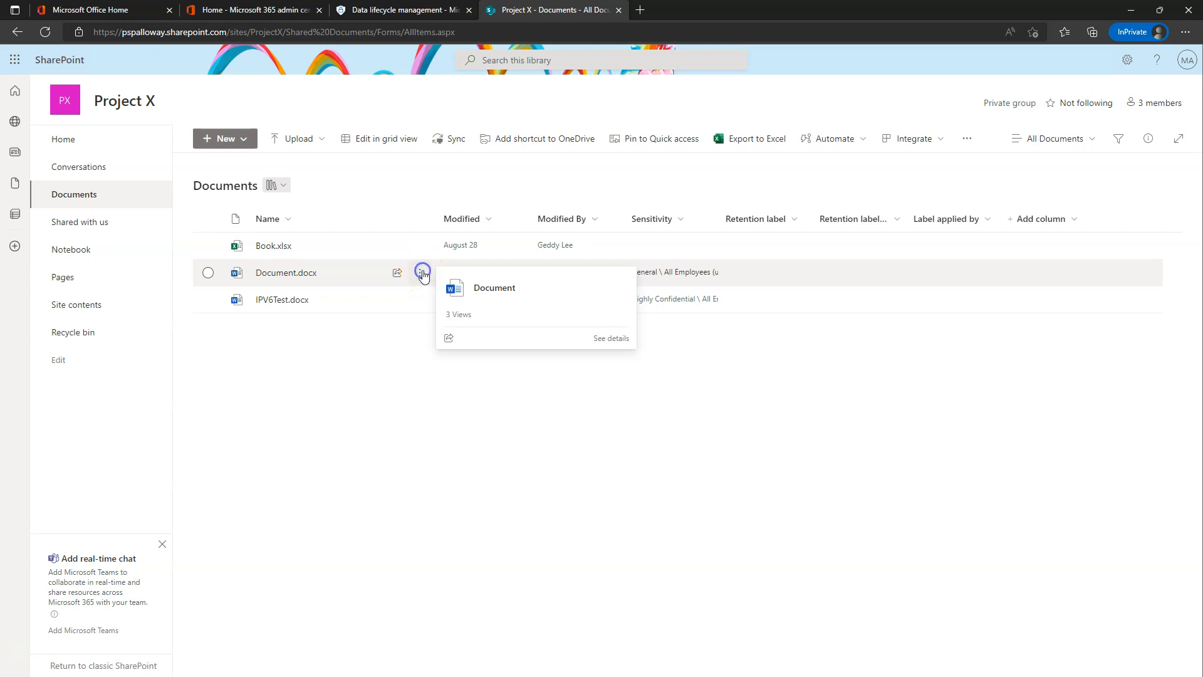
click(423, 275)
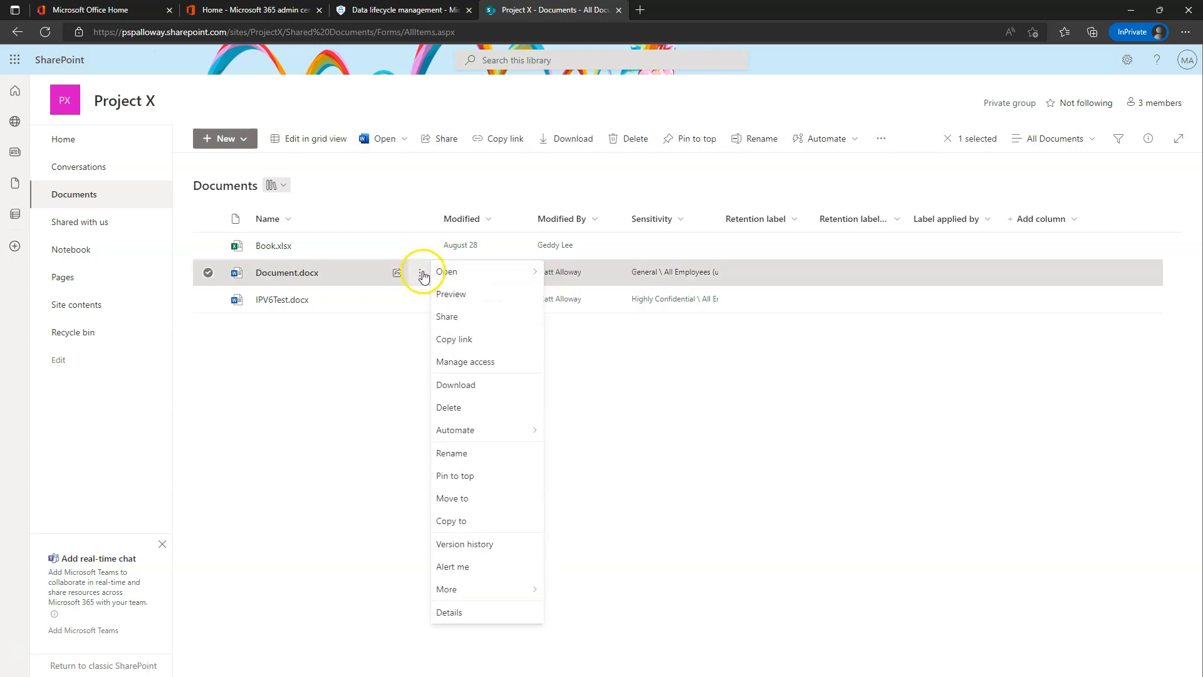
click(460, 613)
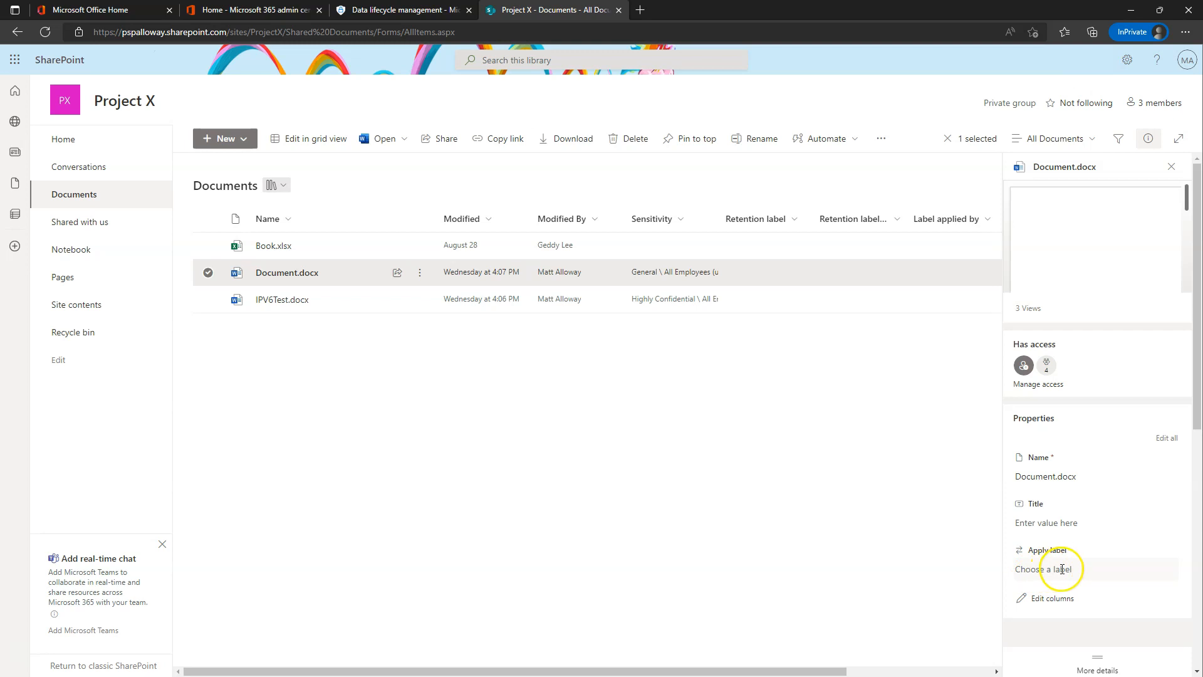
click(1062, 569)
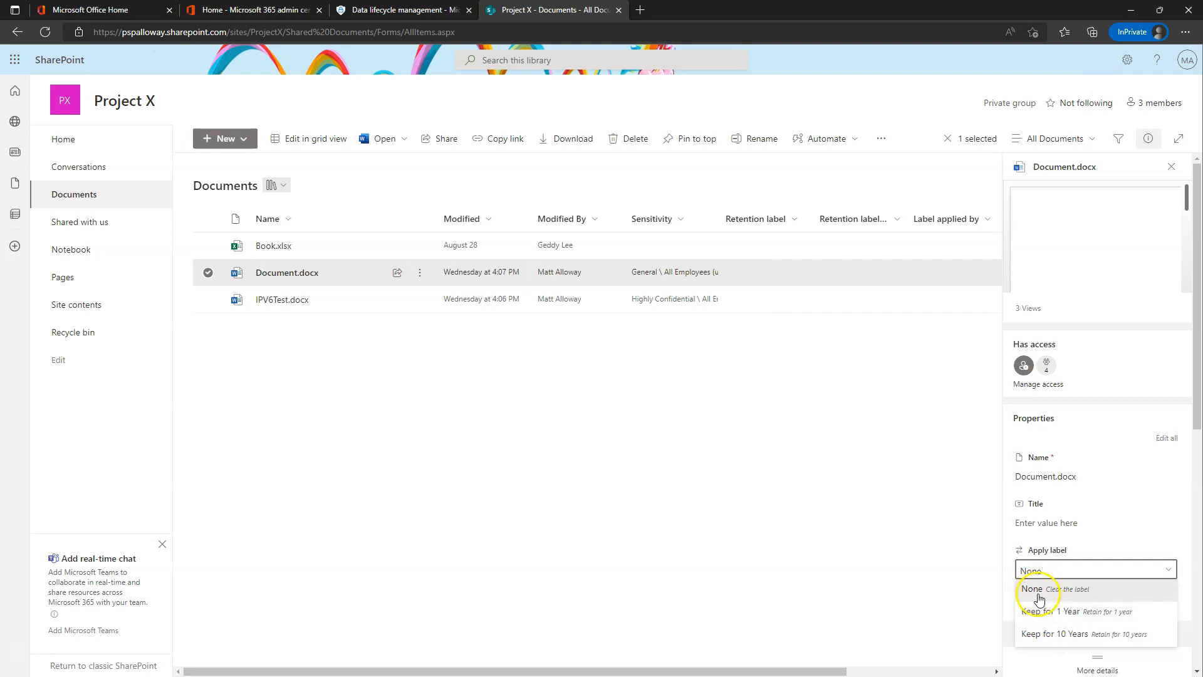
click(1073, 614)
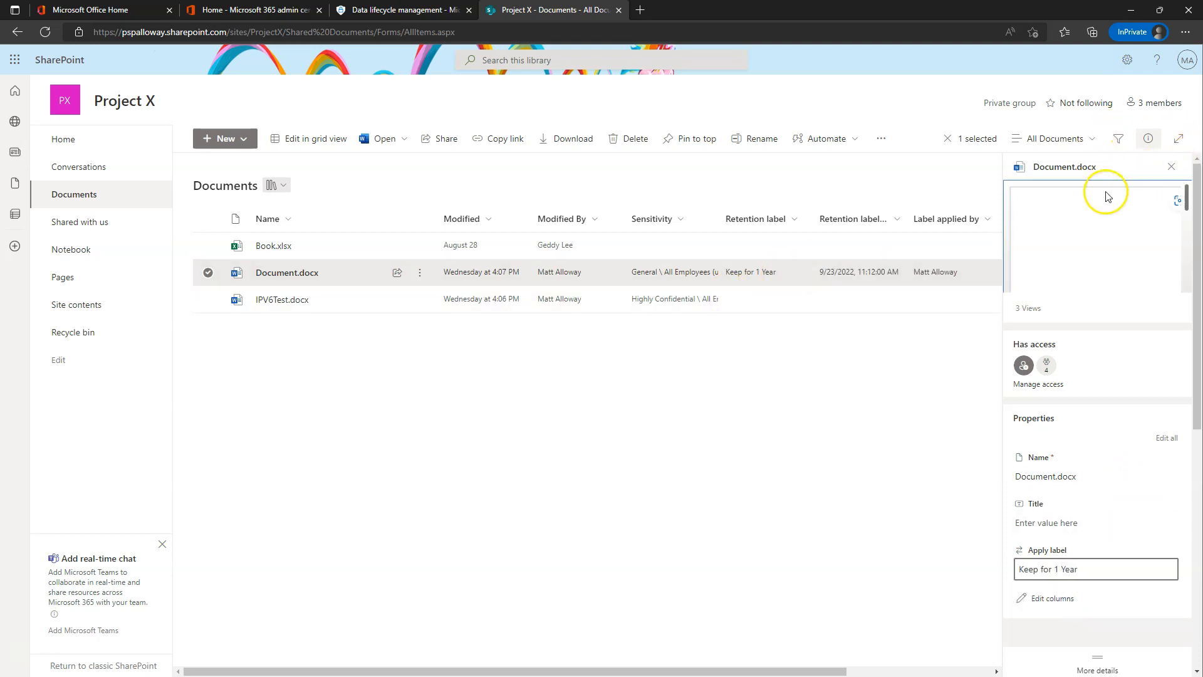
click(1171, 166)
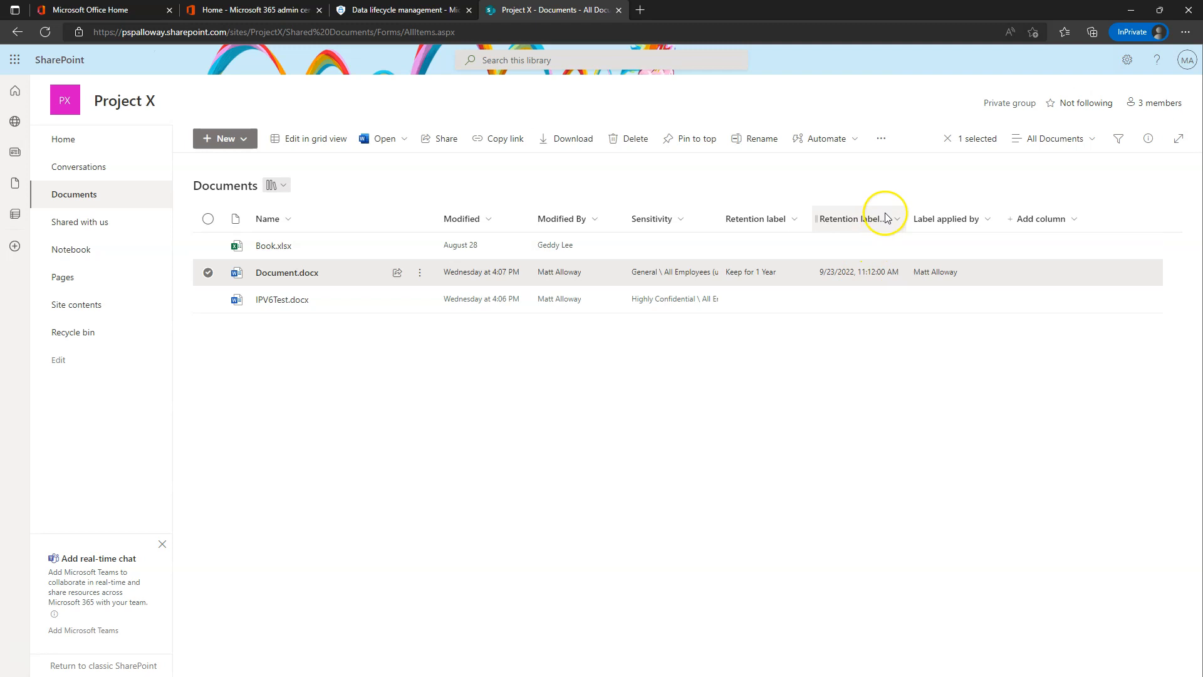
- Widen the Retention label Applied column to fit its full heading, and check who applied the label to Document.docx
drag(906, 218, 938, 217)
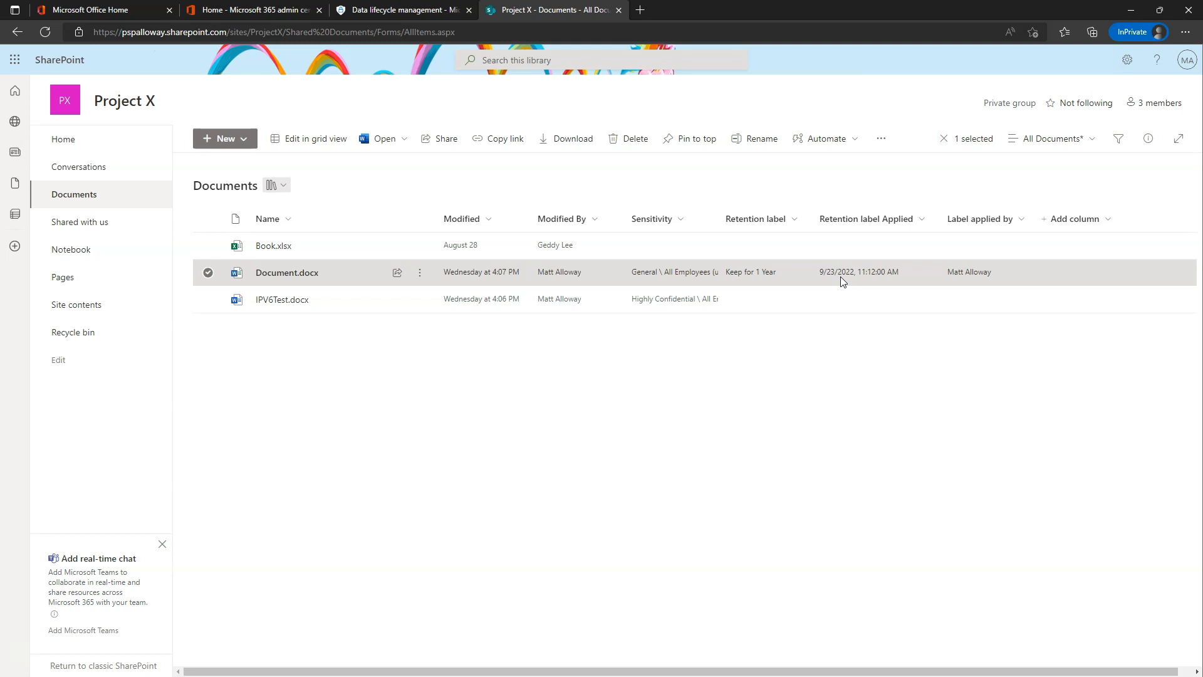
click(968, 276)
click(981, 274)
- Create a folder named Keep for 1 Year in the Documents library
click(224, 139)
click(224, 163)
click(527, 359)
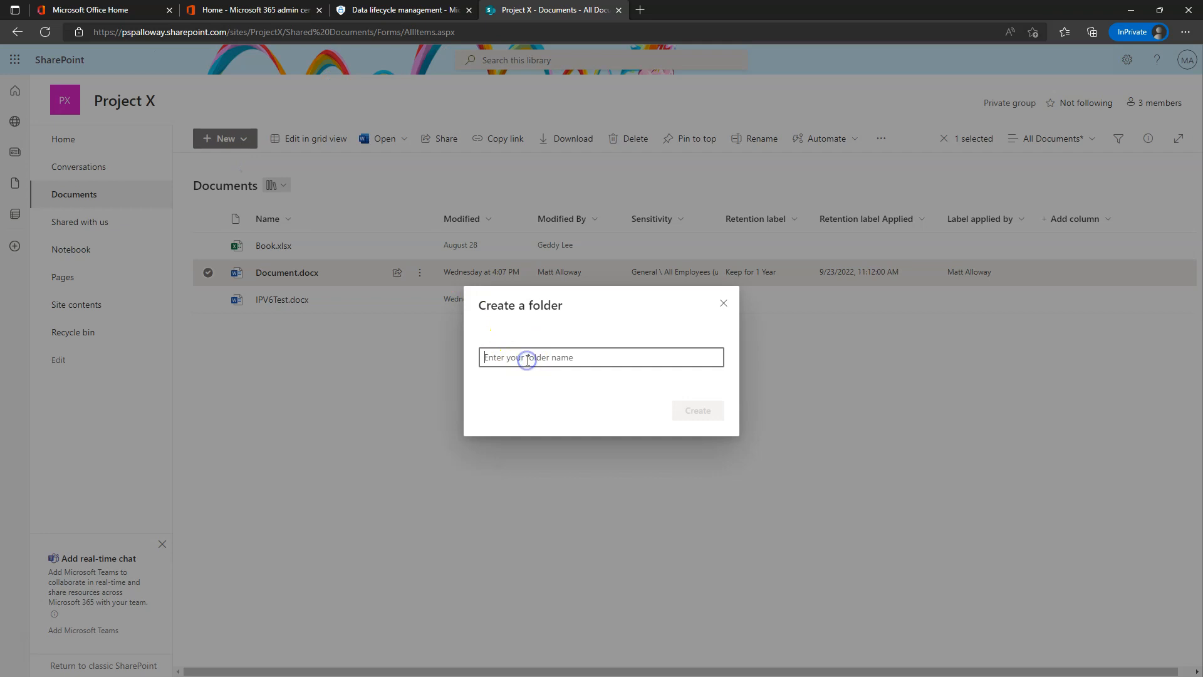
text(K)
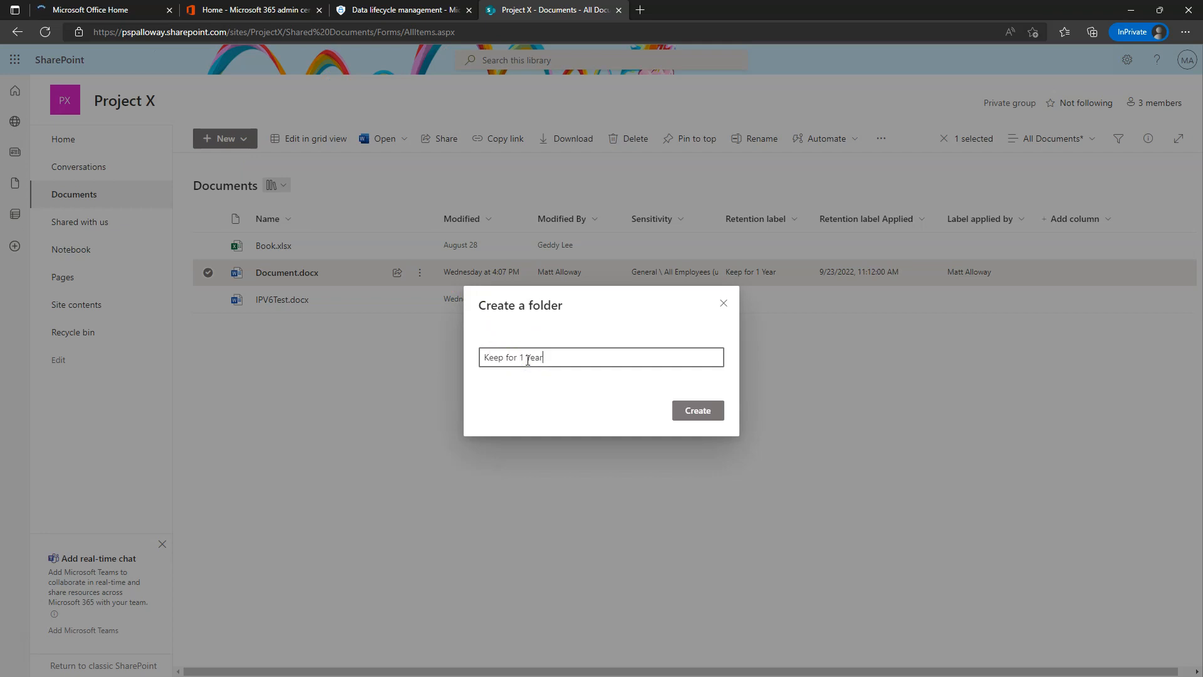
text(eep for 1 Year)
key(Return)
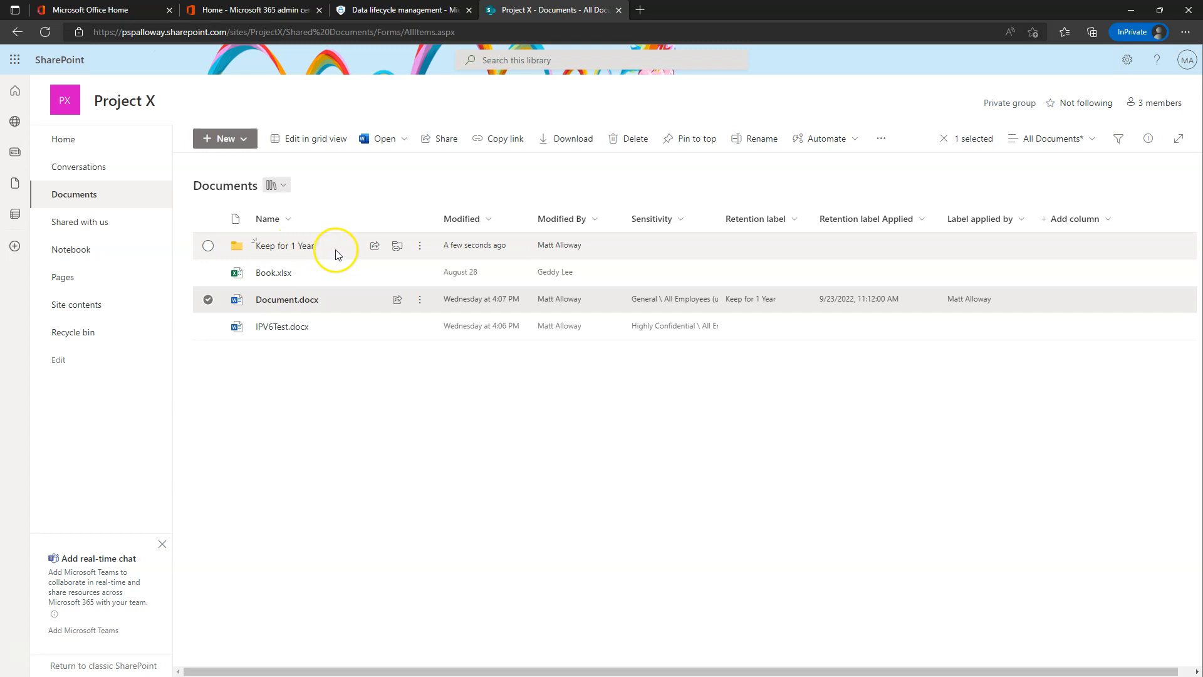
- Apply the Keep for 1 Year retention label to the Keep for 1 Year folder through its details, and close the details
right_click(290, 248)
click(576, 479)
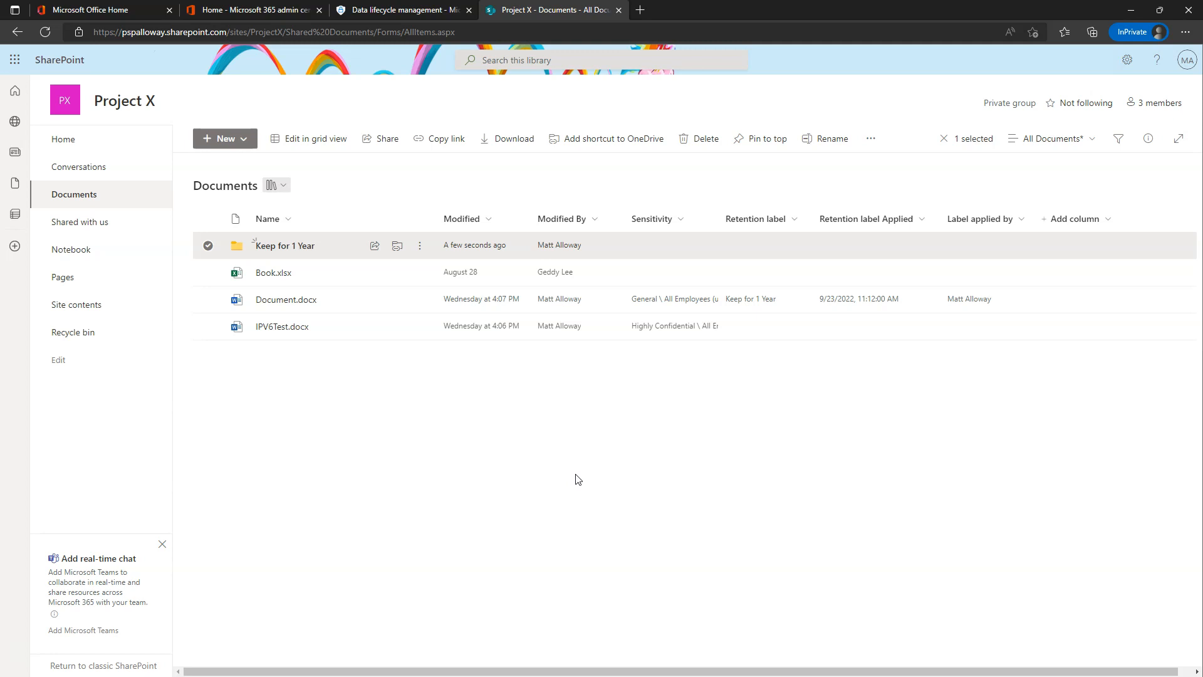
click(420, 250)
click(479, 541)
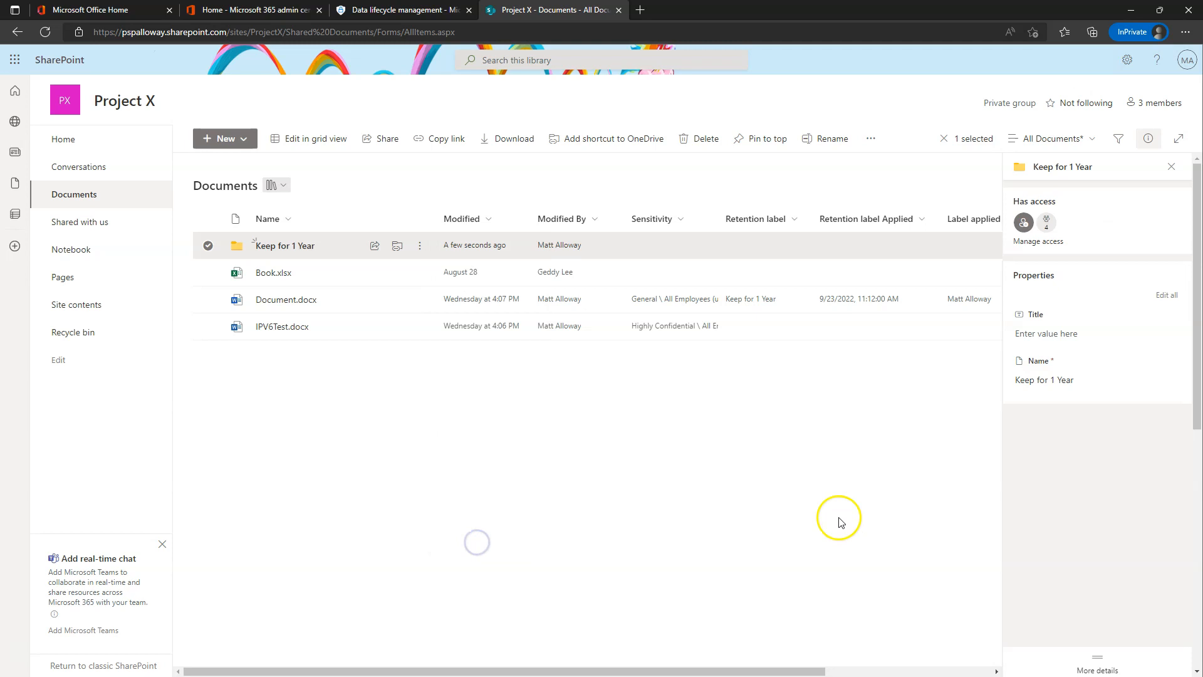
click(1062, 426)
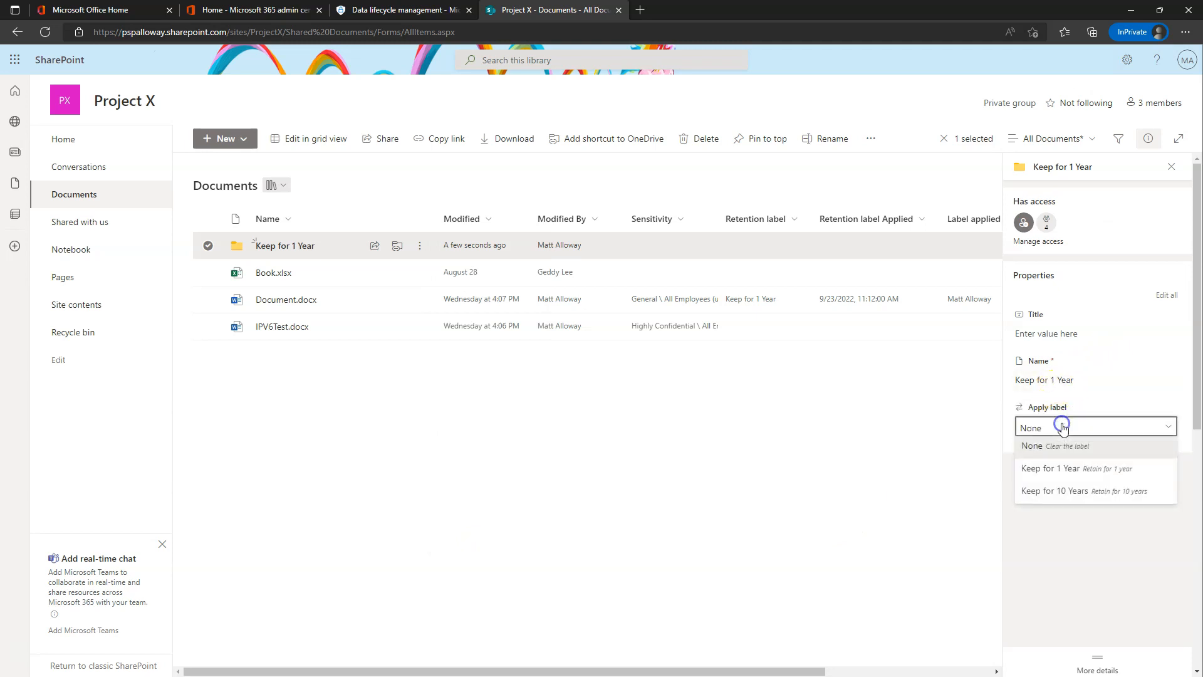
click(1061, 467)
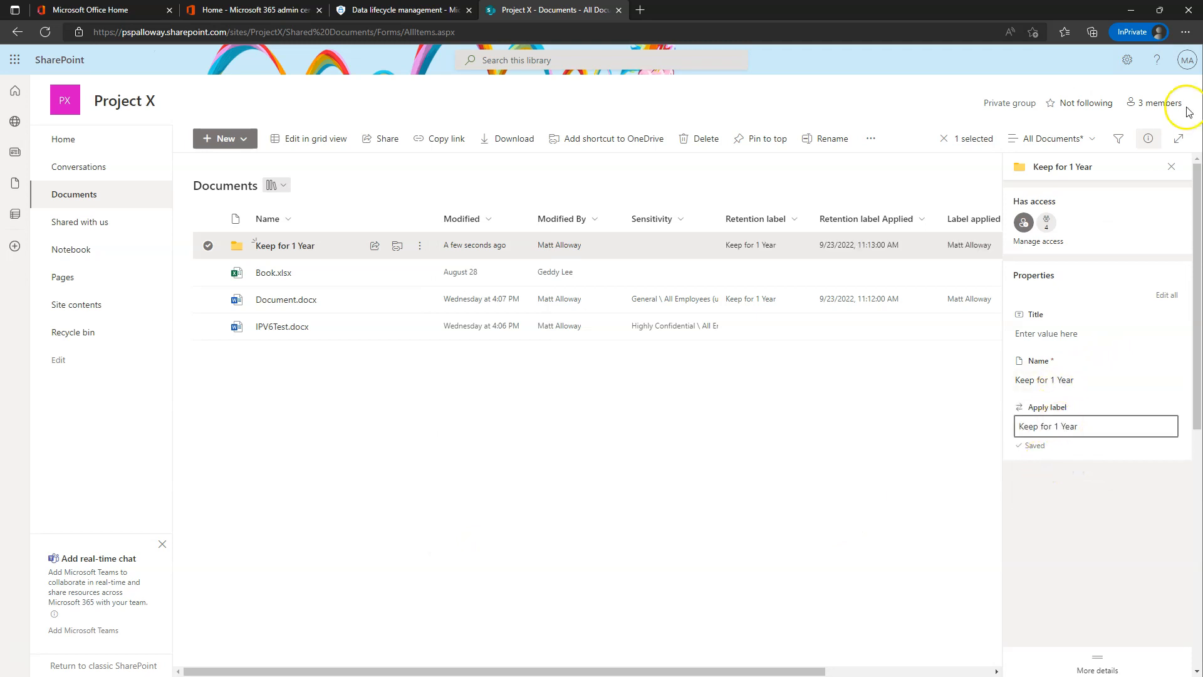
click(1172, 166)
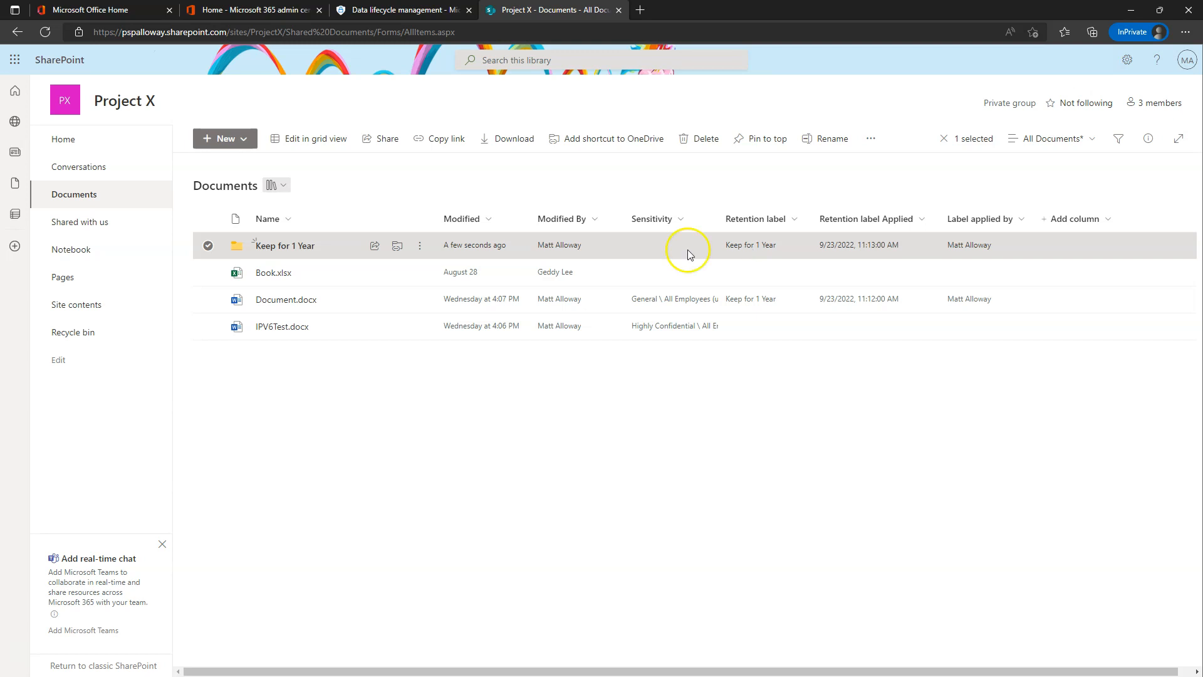
- Create a PowerPoint presentation inside the Keep for 1 Year folder, close its editor and refresh the folder listing
click(279, 247)
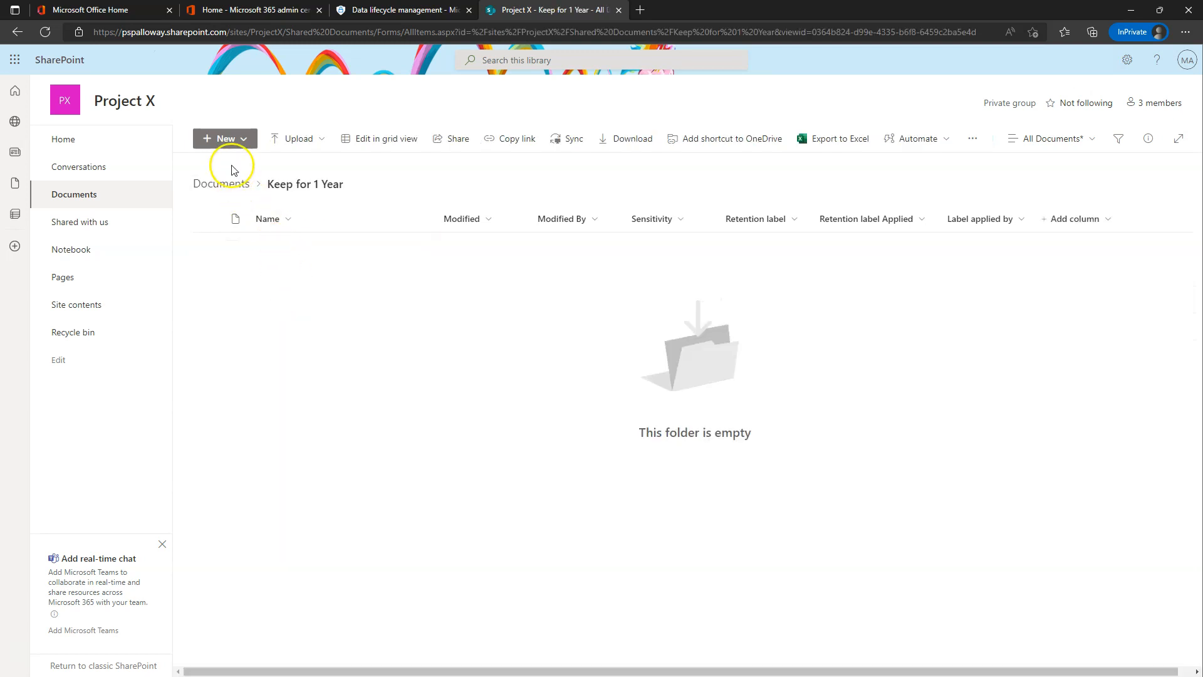
click(225, 139)
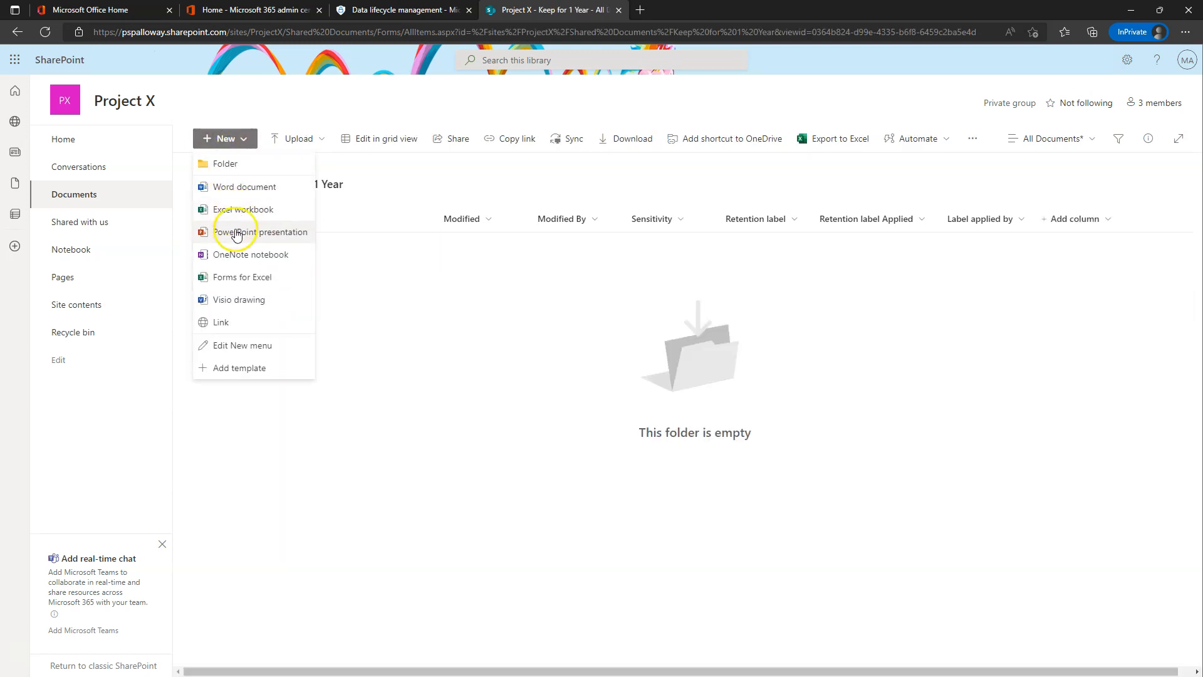
click(260, 232)
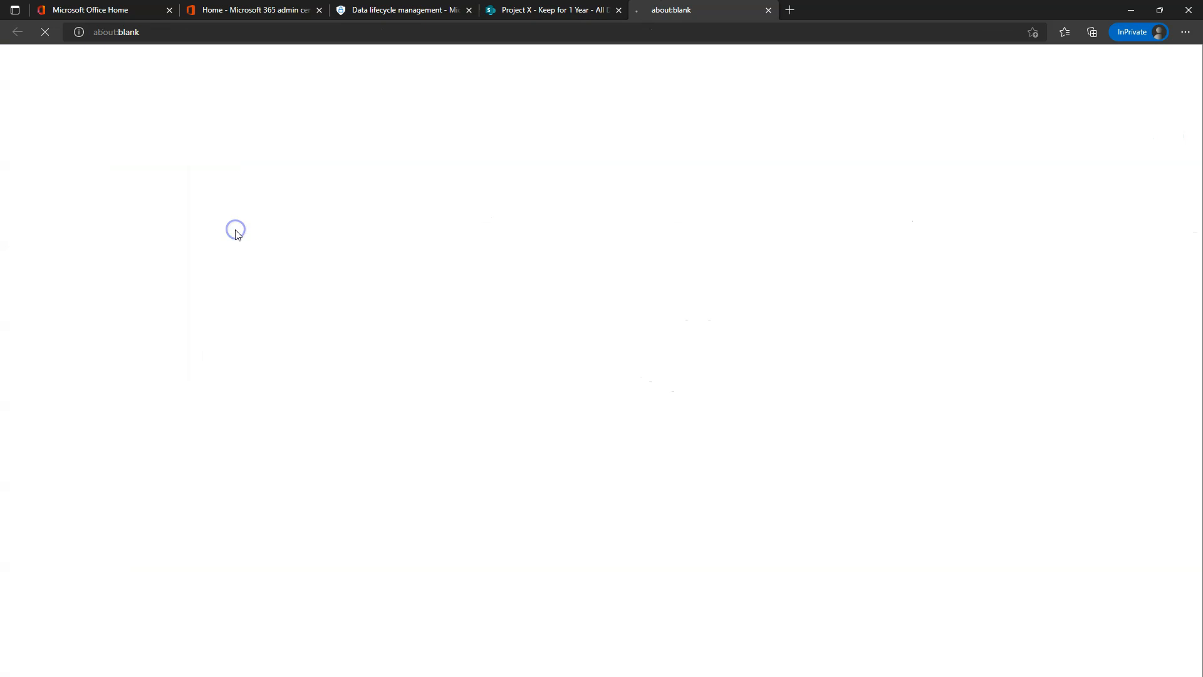
click(768, 10)
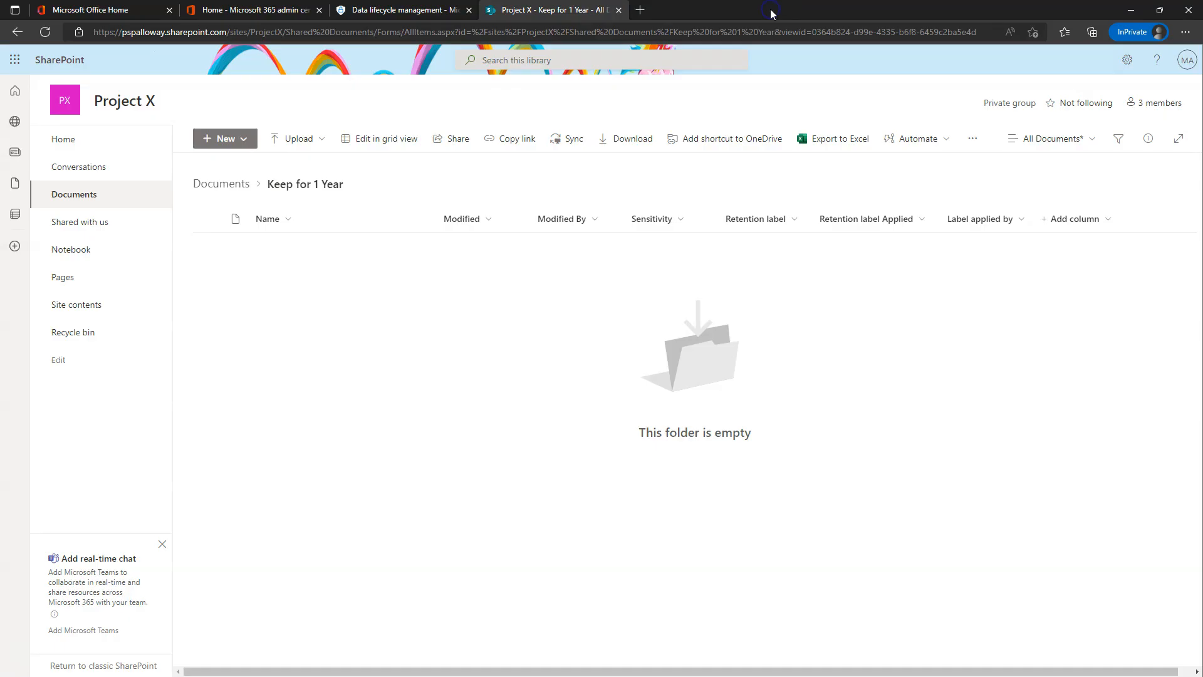
click(45, 32)
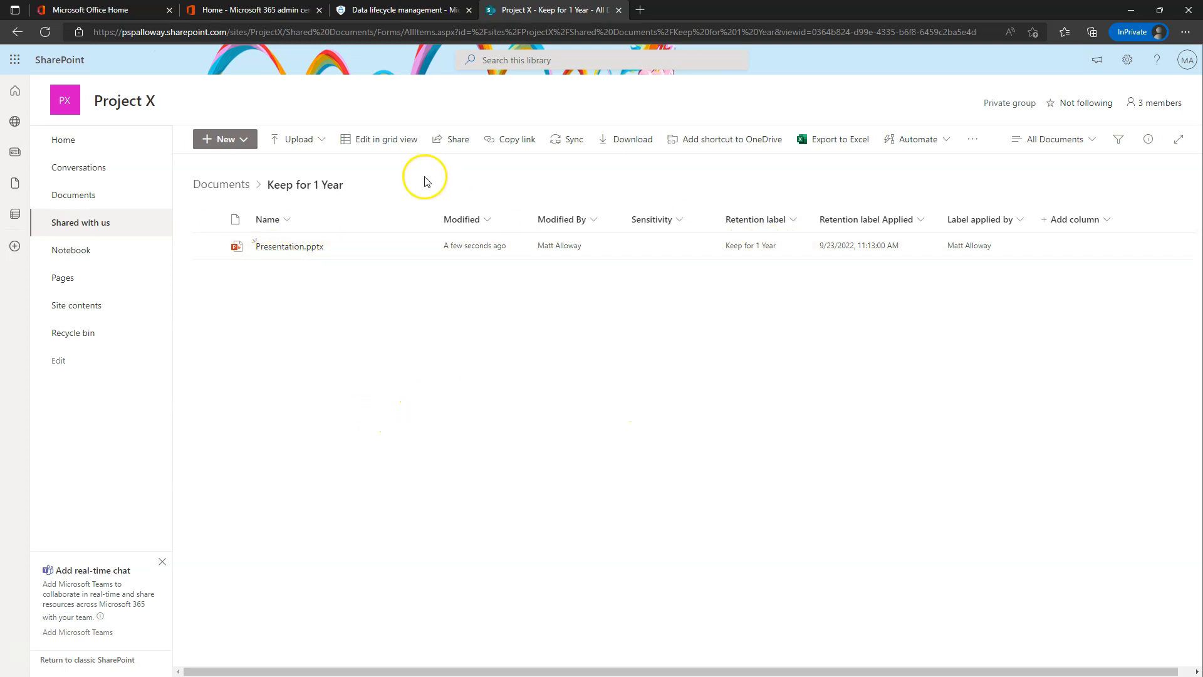
- Return to the Documents library and create a folder named Keep for 10 Years
click(216, 183)
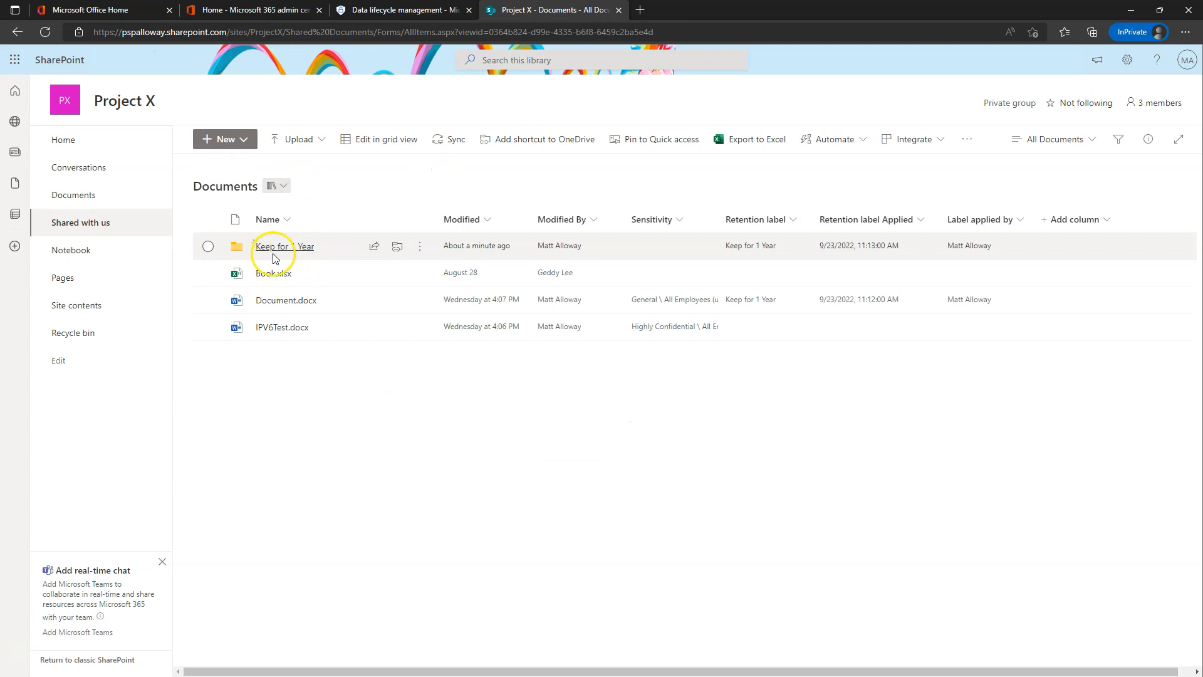
click(225, 144)
click(232, 164)
text(K)
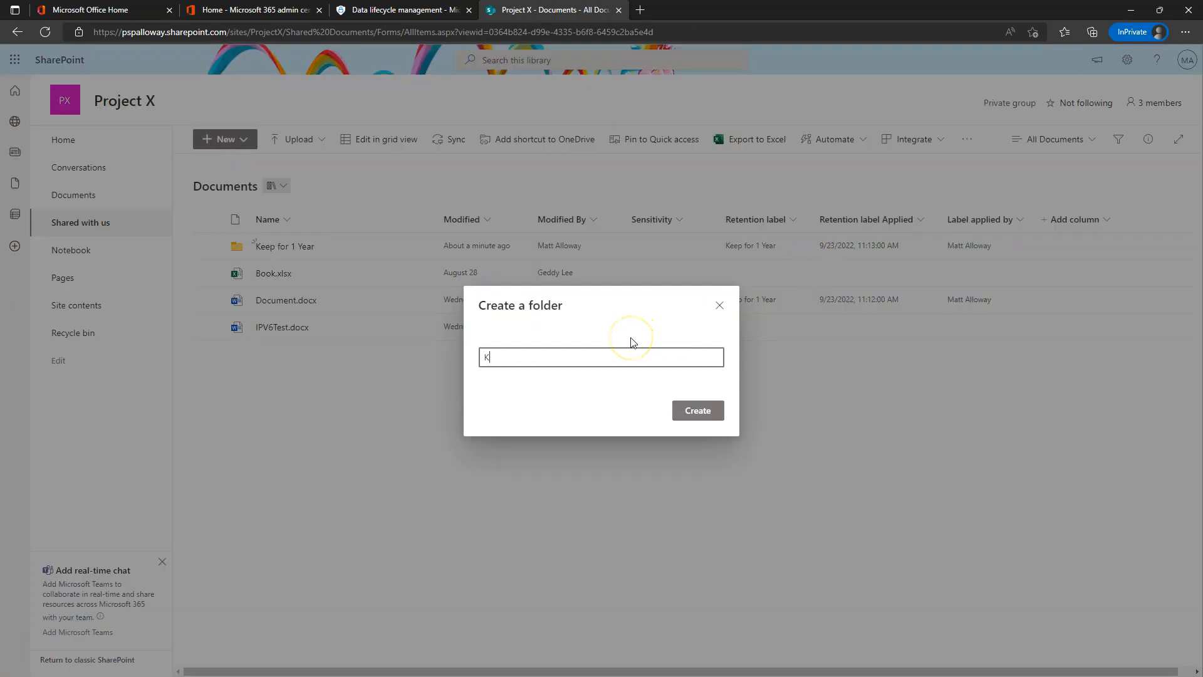
text(eep for 10 Years)
key(Return)
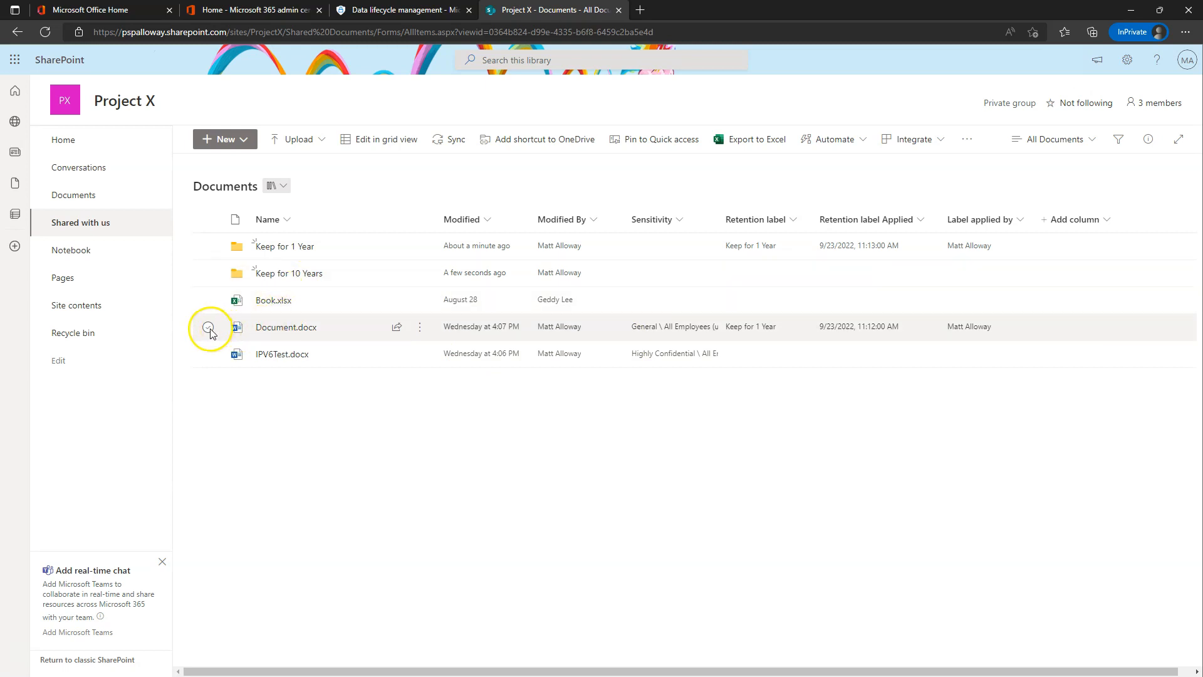
- Apply the Keep for 10 Years retention label to the Keep for 10 Years folder through its details, and close the details
click(423, 329)
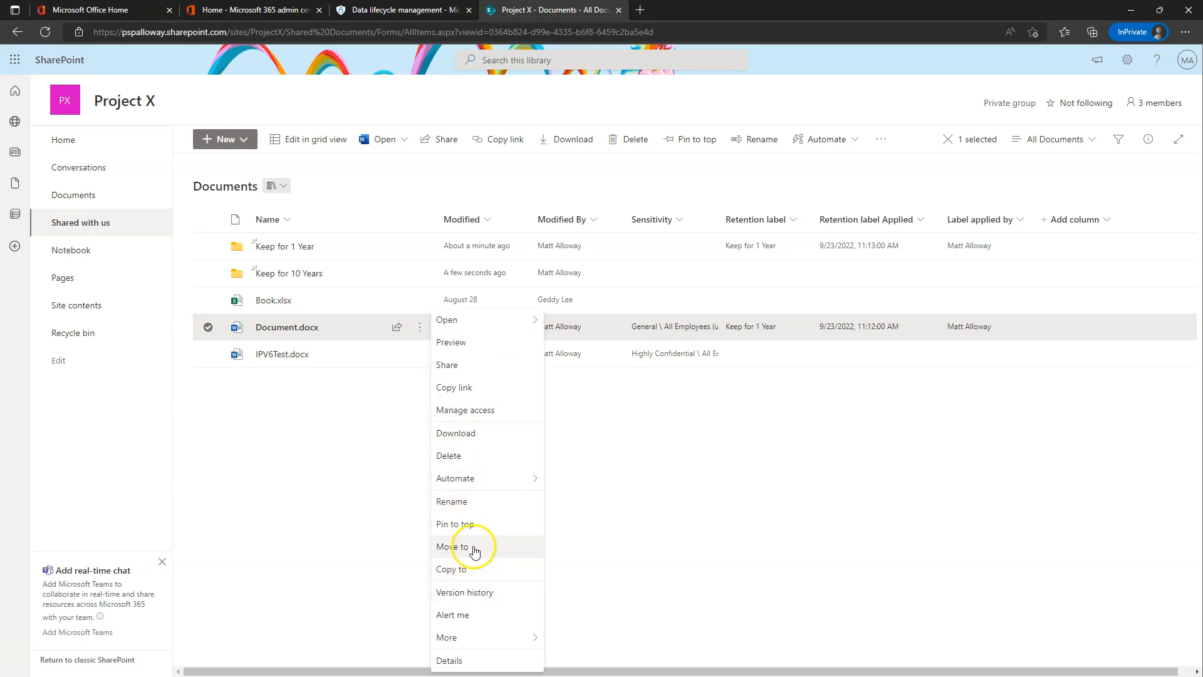
click(315, 514)
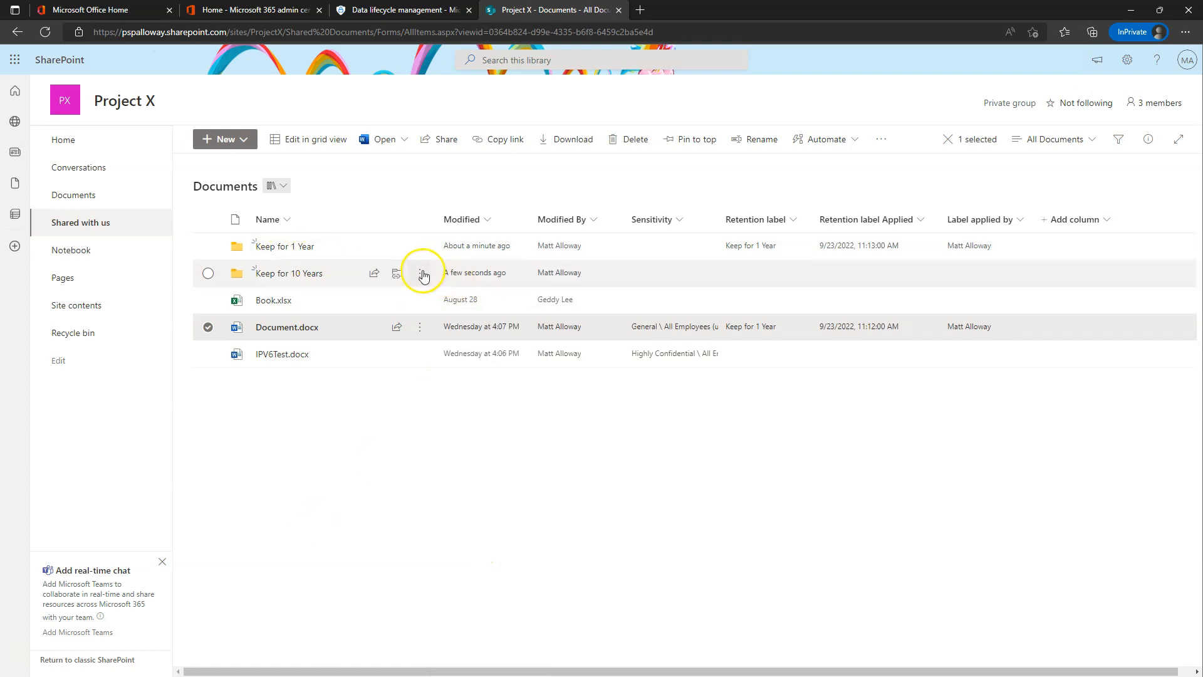
click(422, 275)
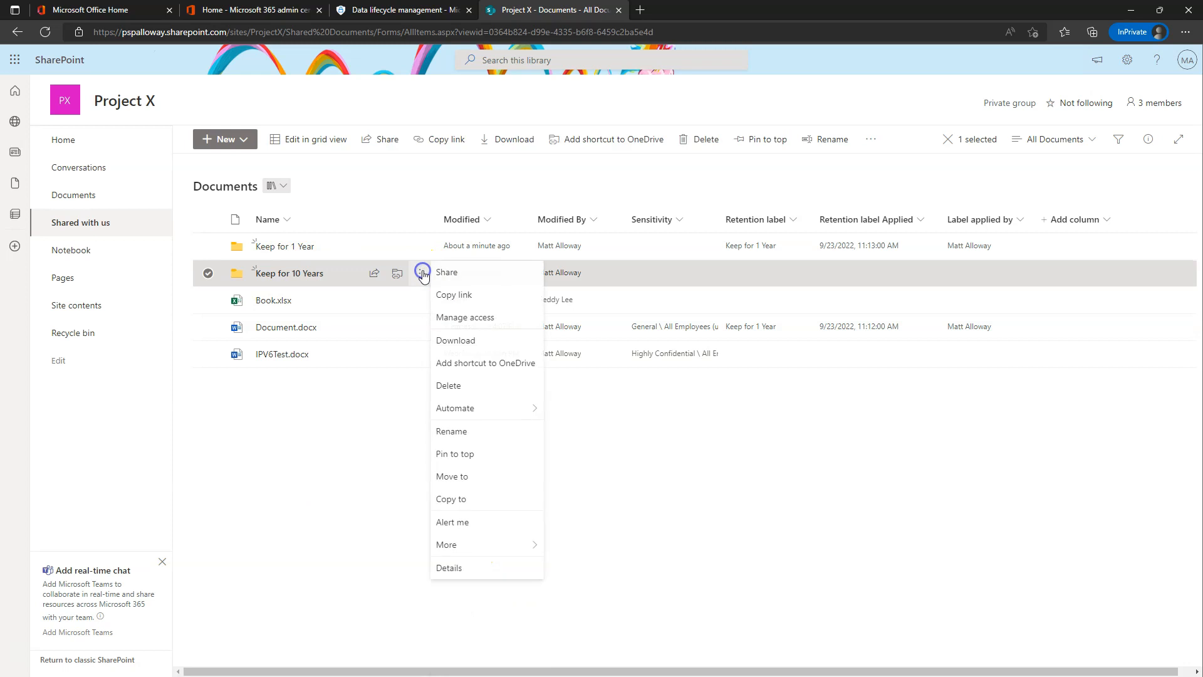
click(464, 567)
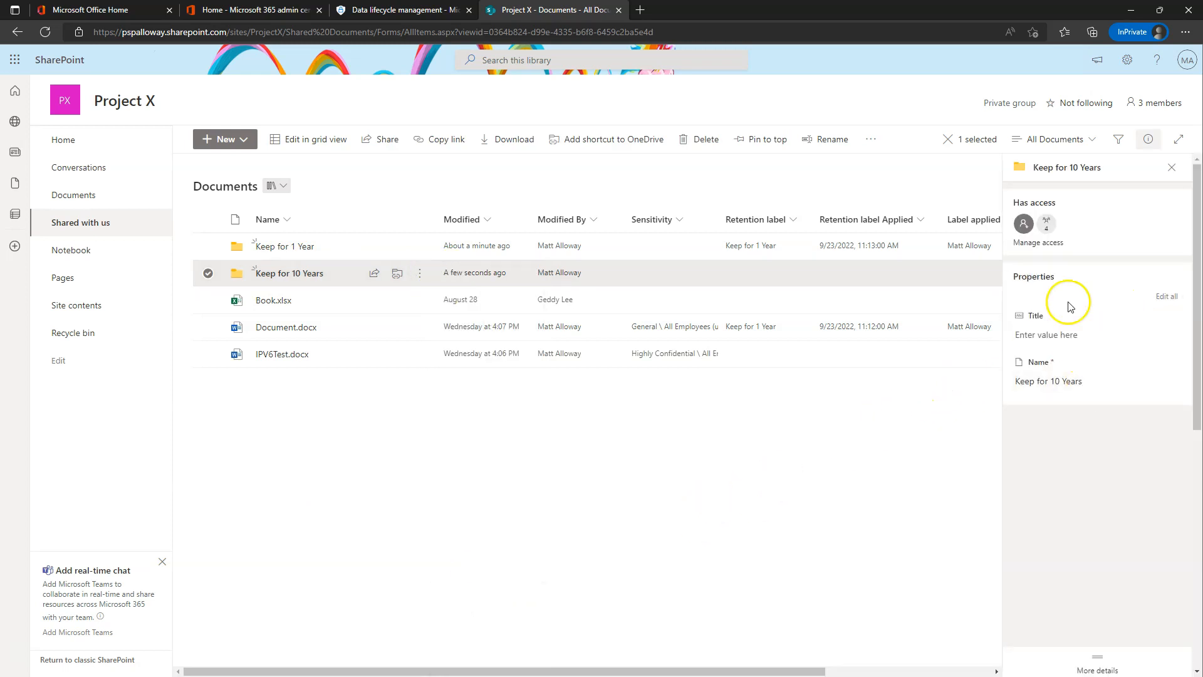
click(1048, 426)
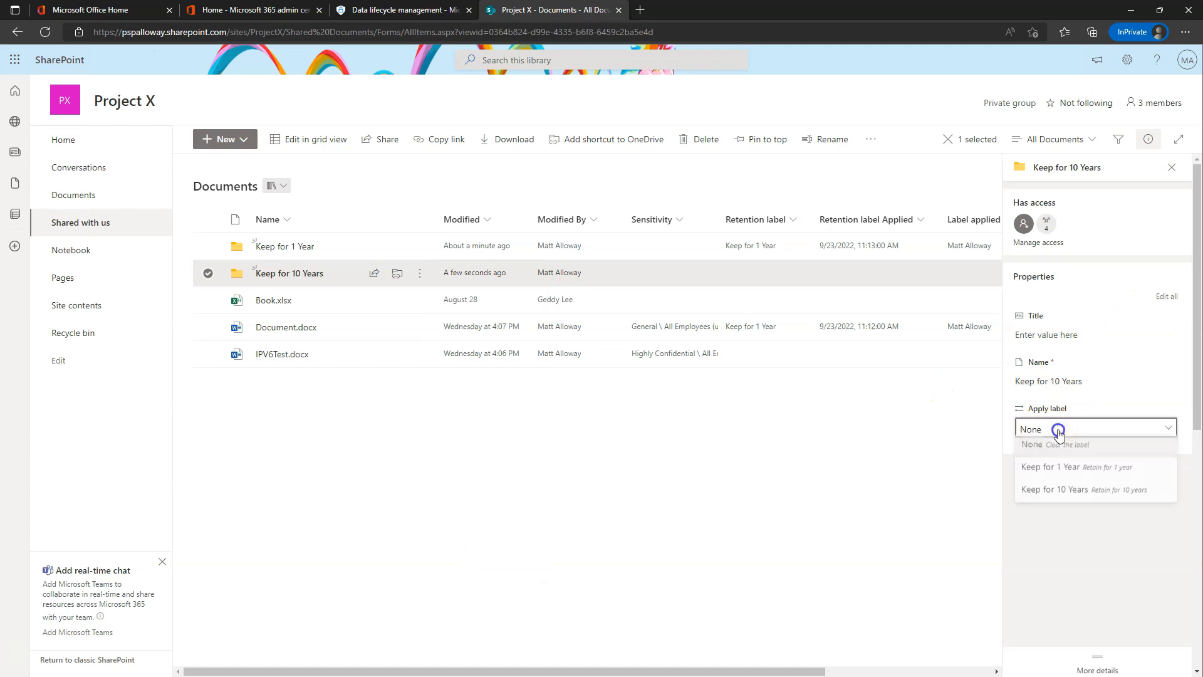
click(1080, 493)
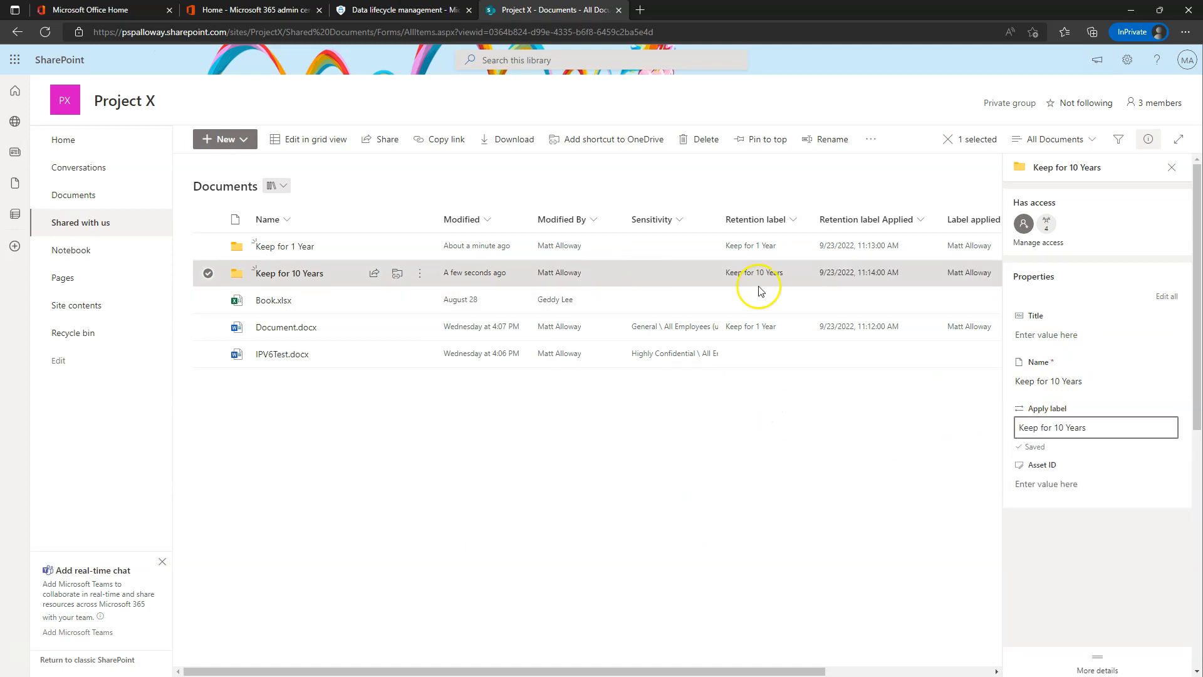
click(1174, 166)
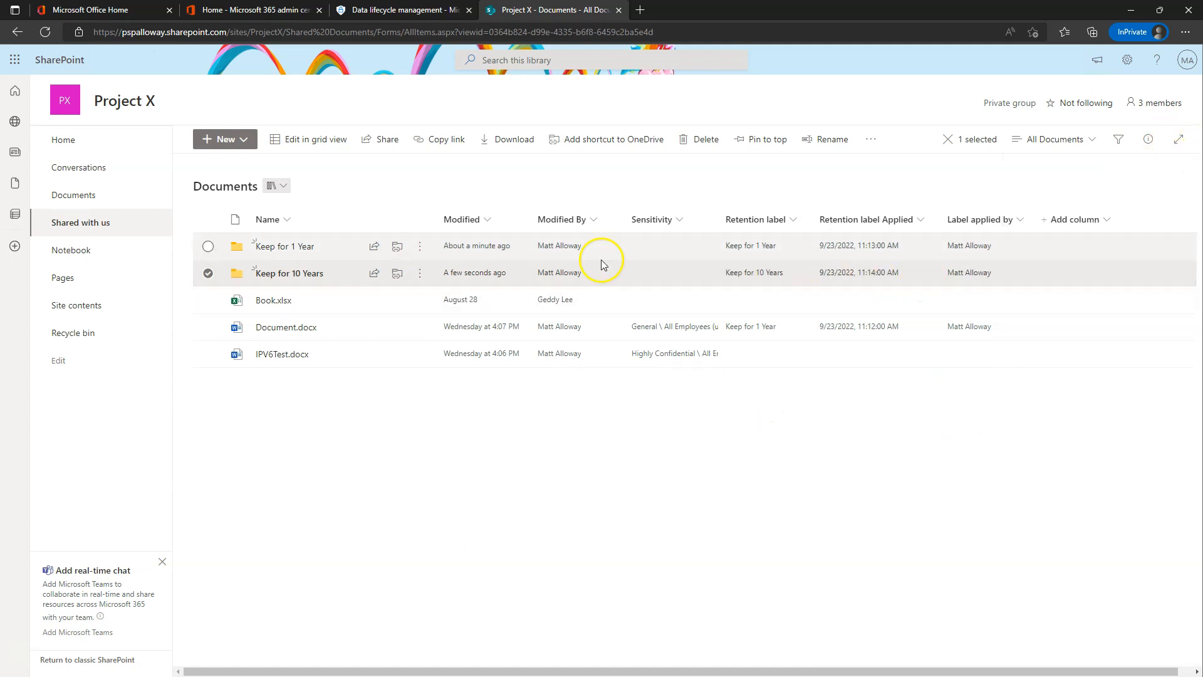
- Move Document.docx from the Documents library into the Keep for 10 Years folder, and check its retention label there
click(208, 273)
click(419, 329)
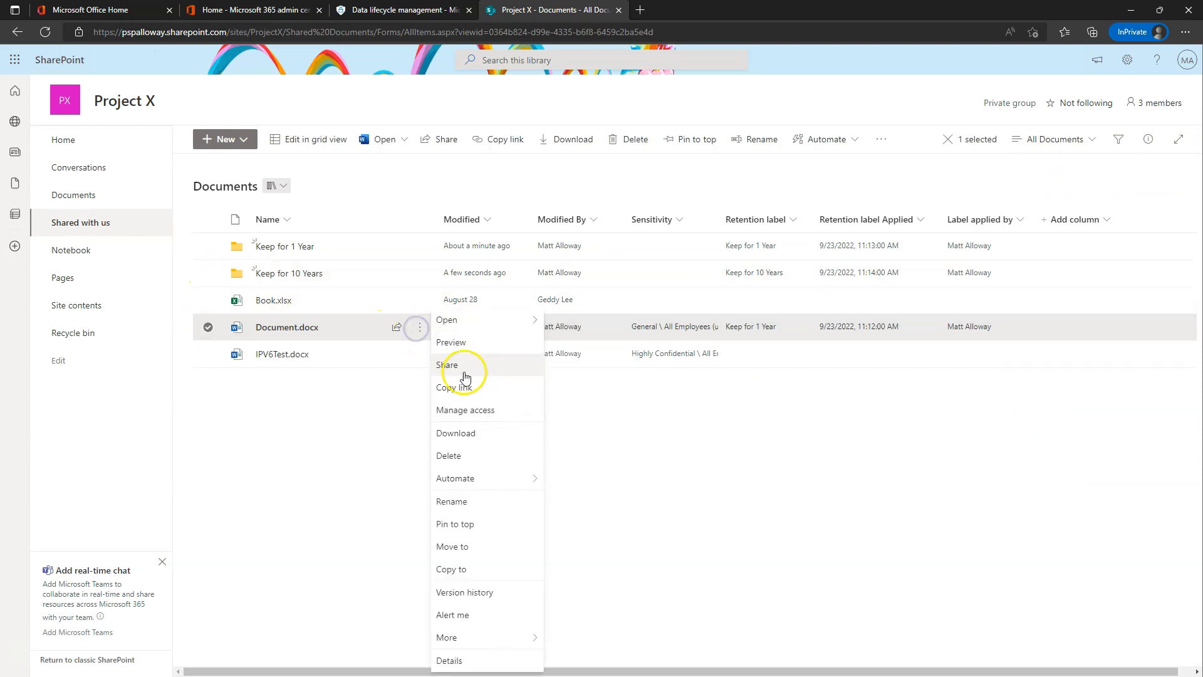
click(475, 557)
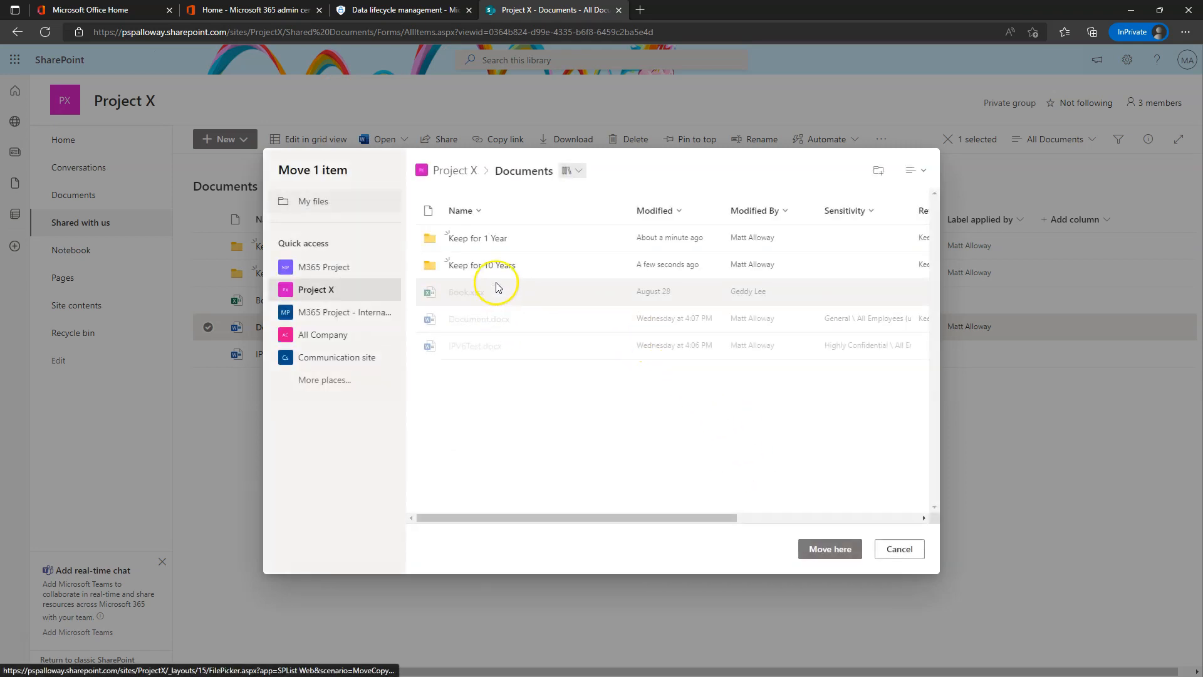
click(492, 266)
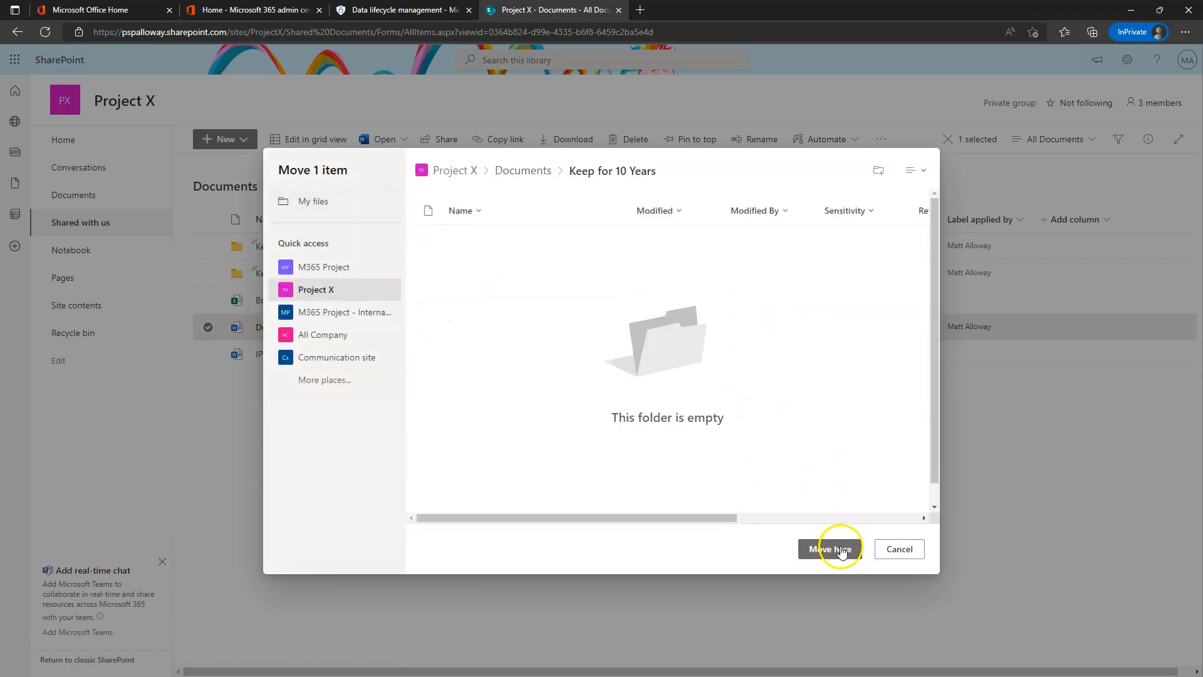
click(833, 548)
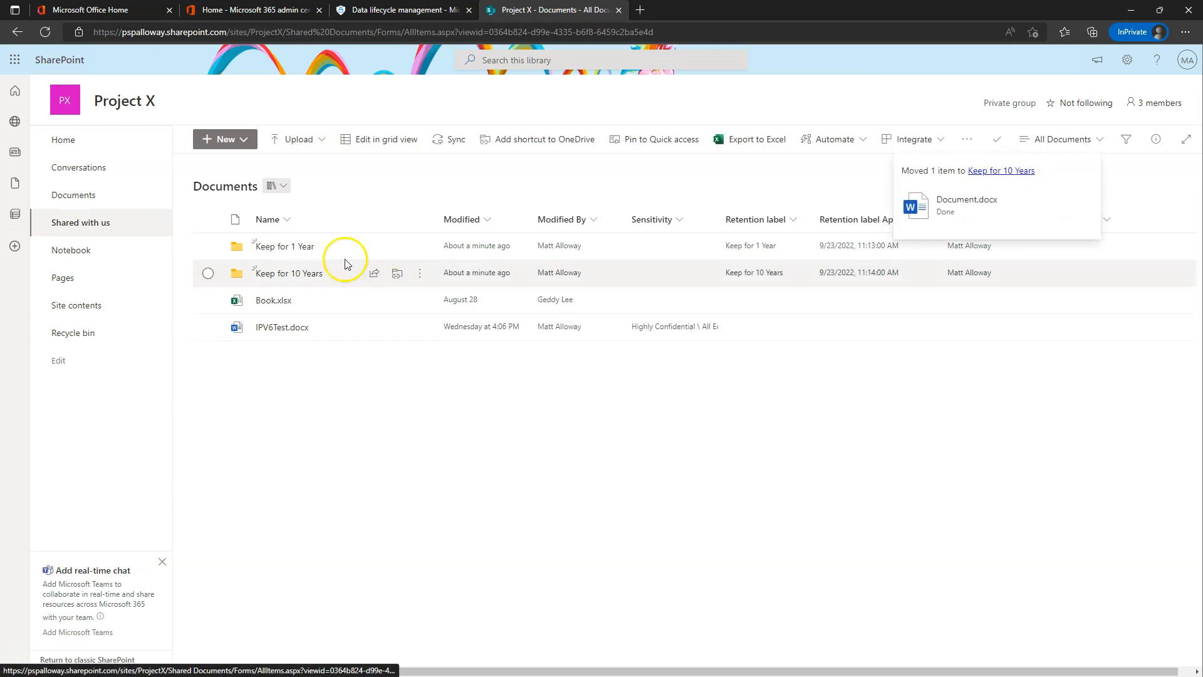
click(296, 274)
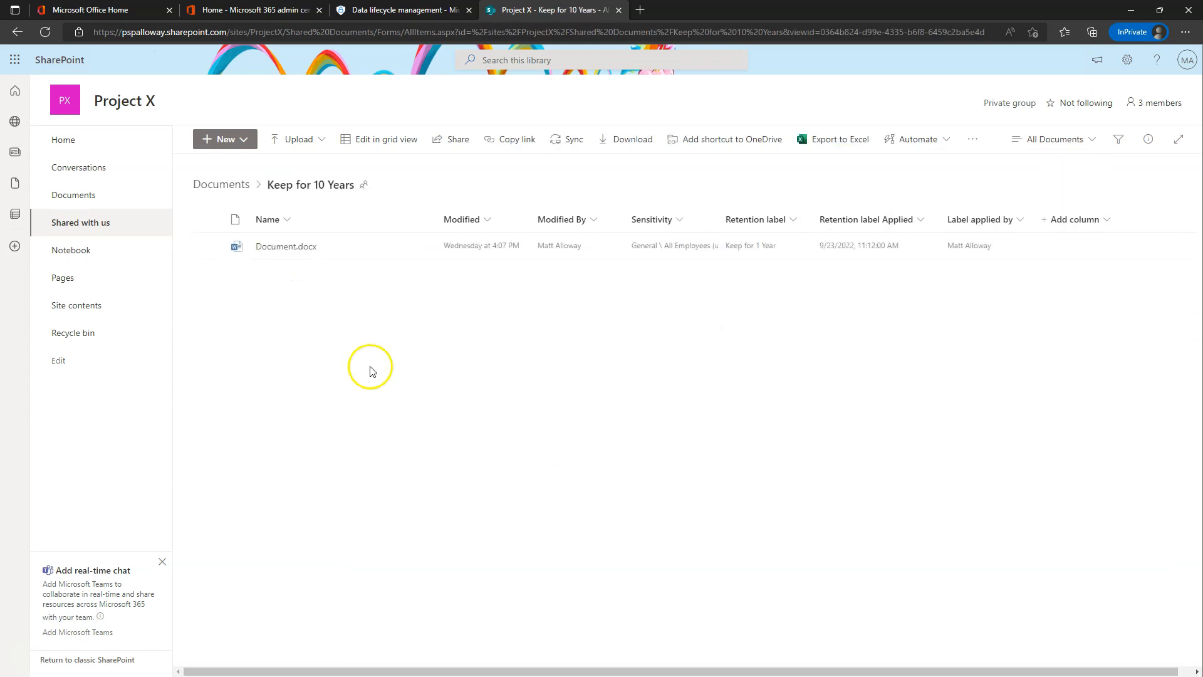
click(46, 32)
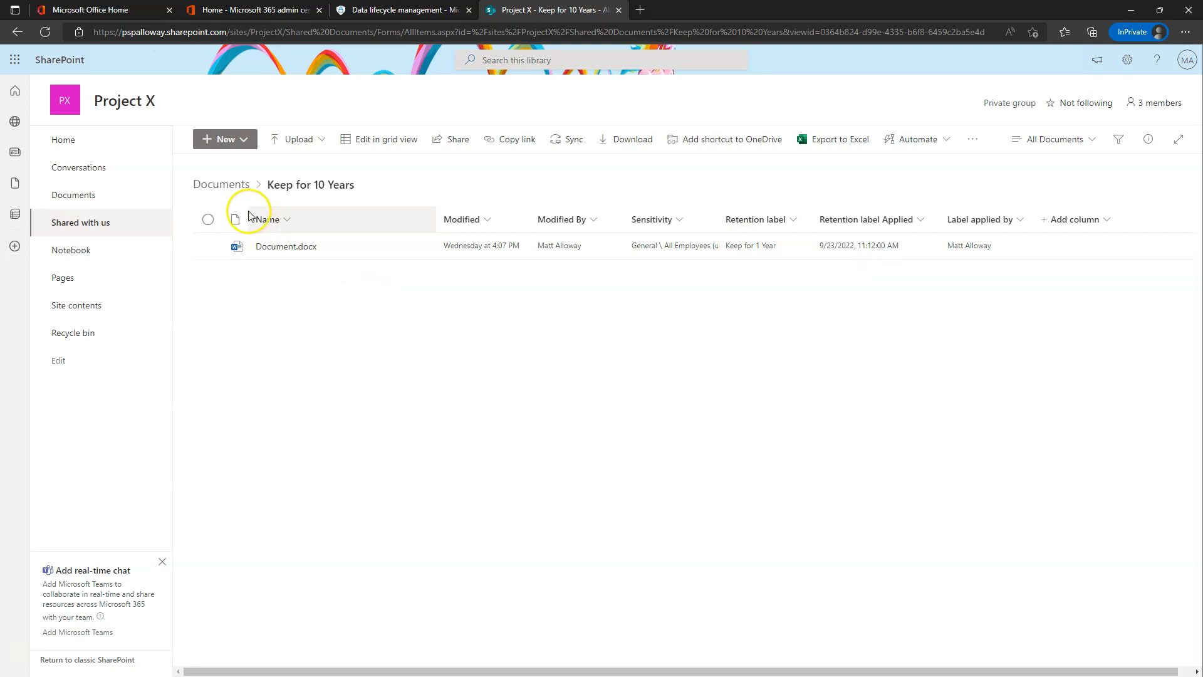
- Create an Excel workbook inside the Keep for 10 Years folder and close its editor
click(220, 140)
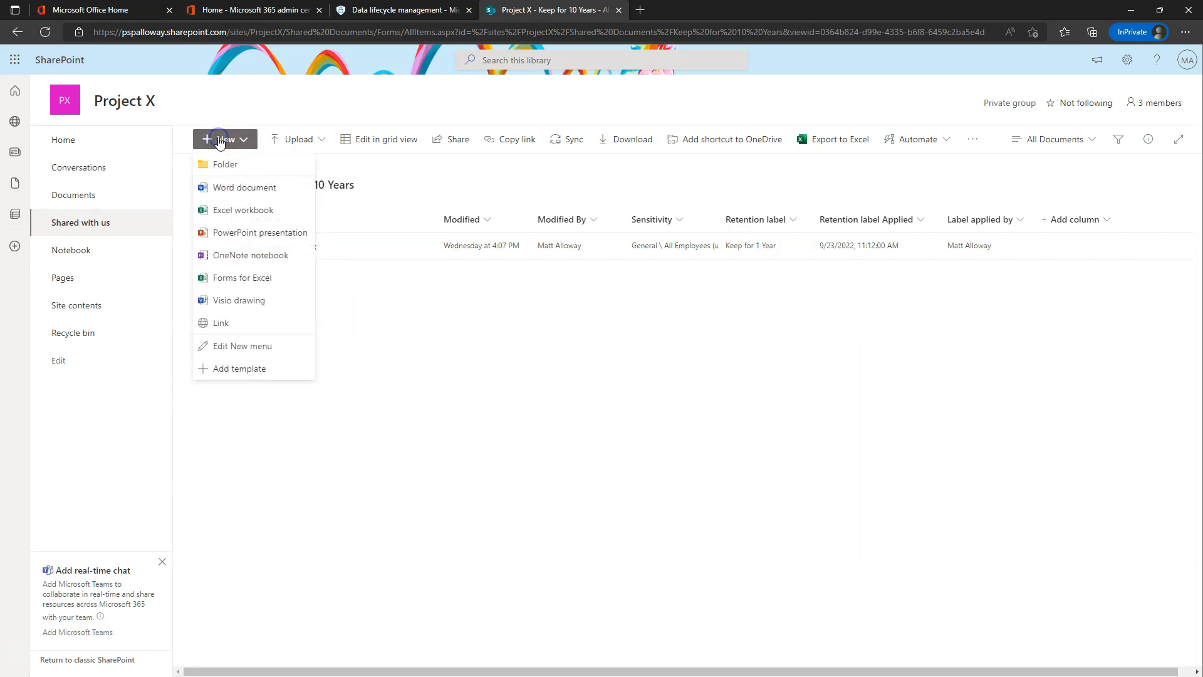
click(227, 210)
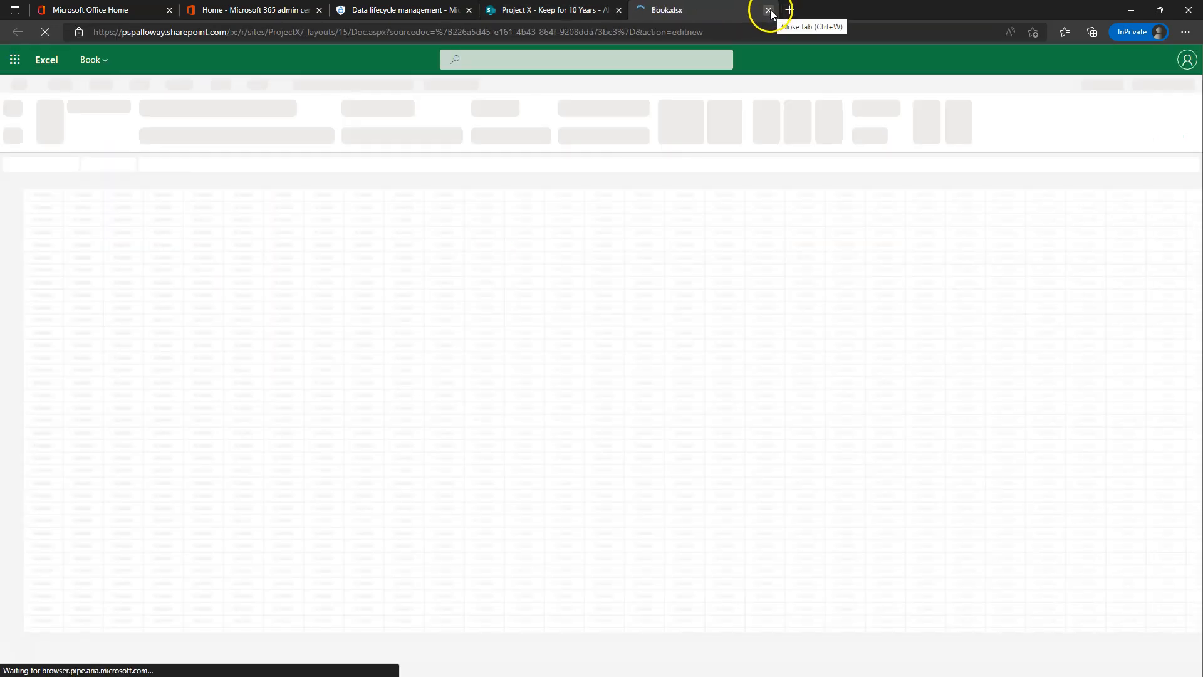
click(768, 10)
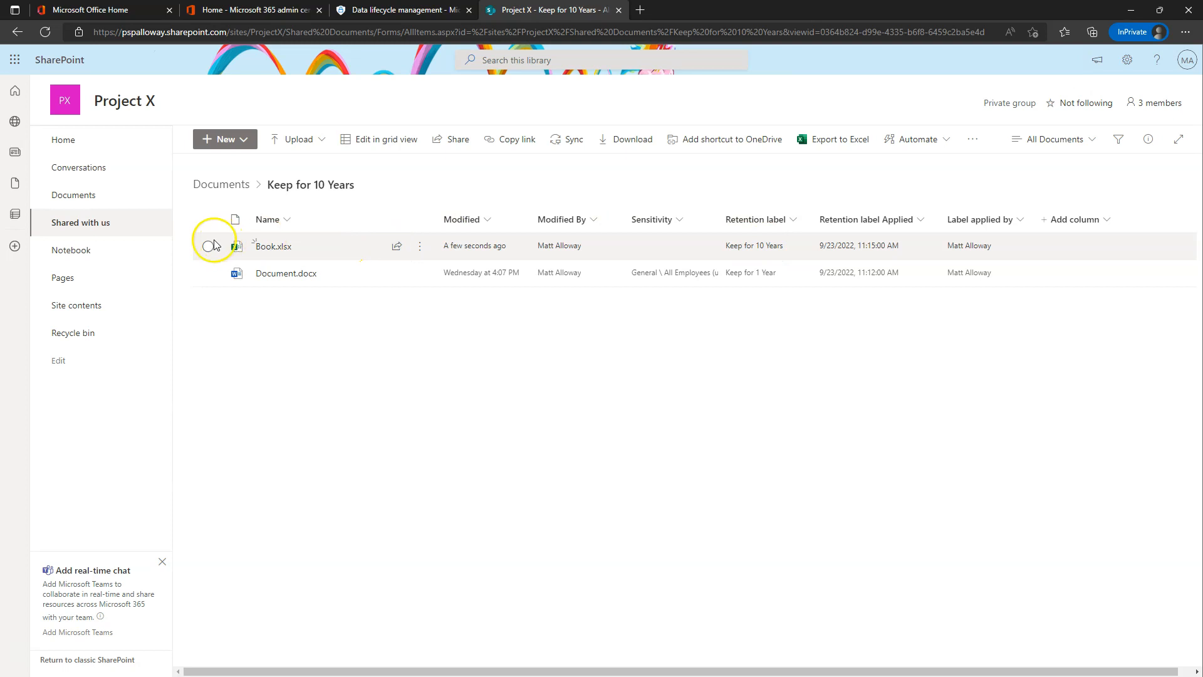
- Move Book.xlsx from the Keep for 10 Years folder into the Keep for 1 Year folder, and check its retention label there
click(420, 247)
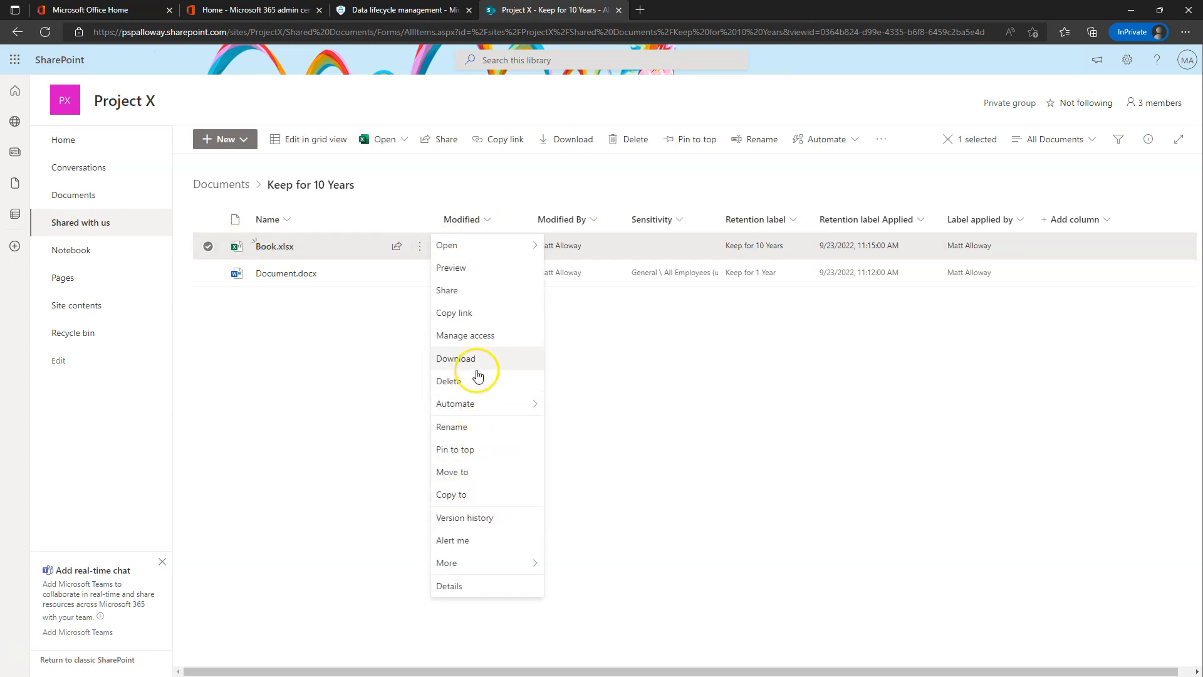
click(469, 472)
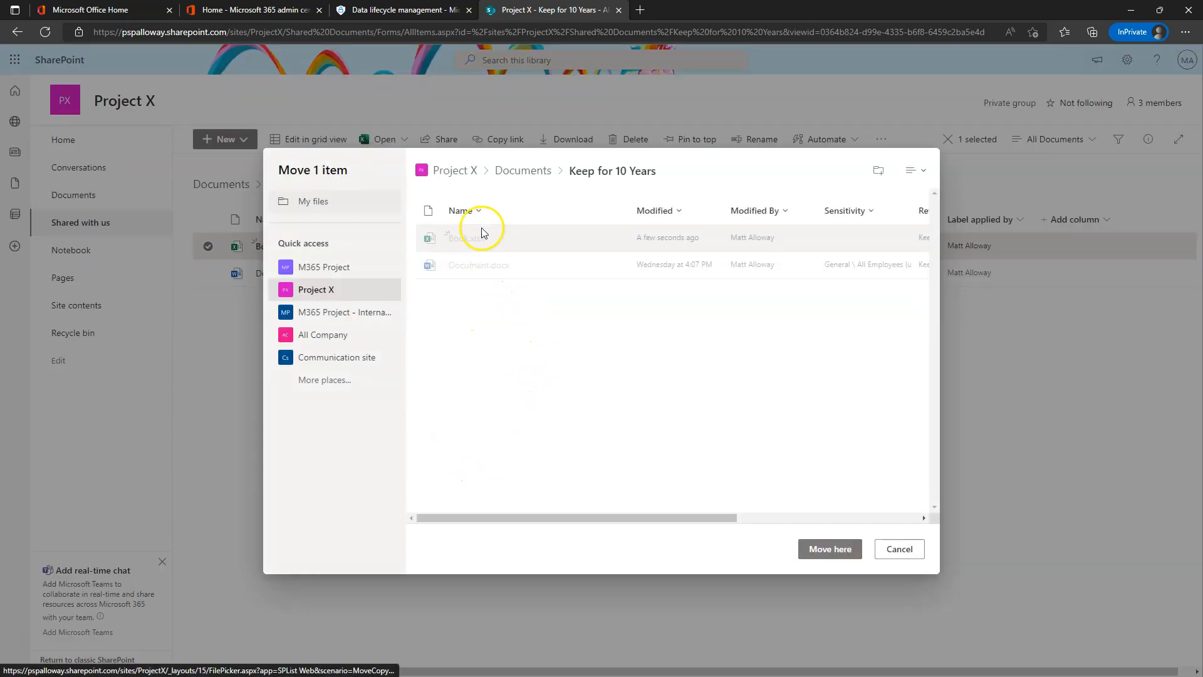
click(524, 171)
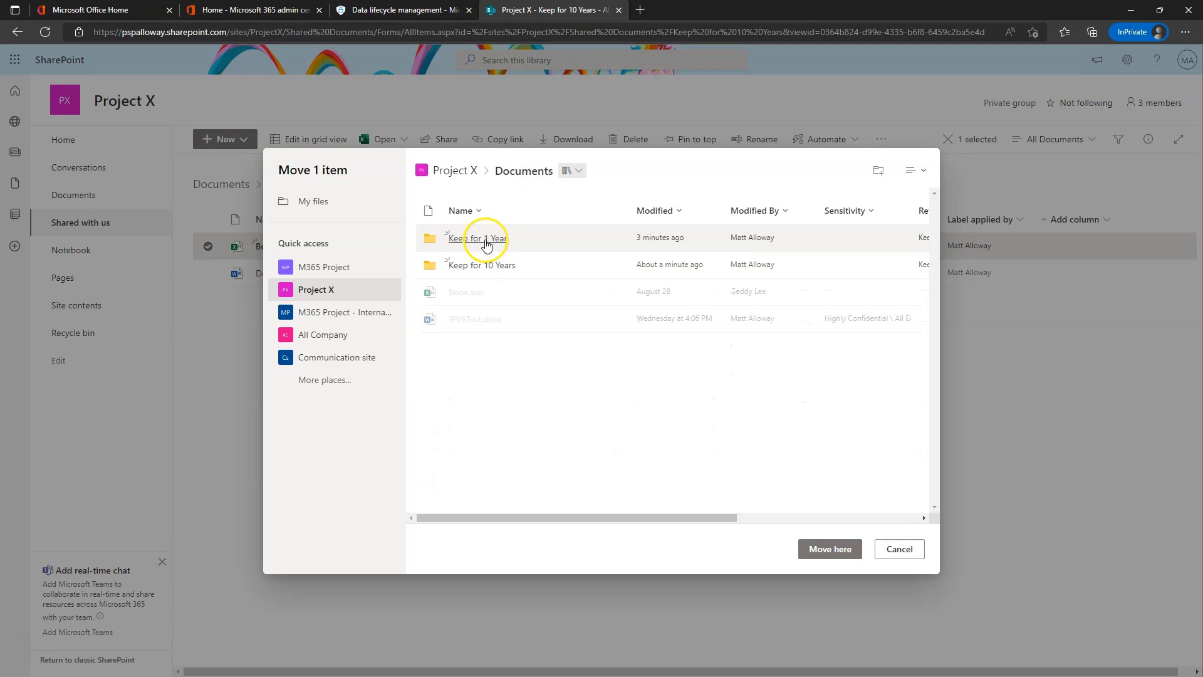
click(491, 238)
click(827, 549)
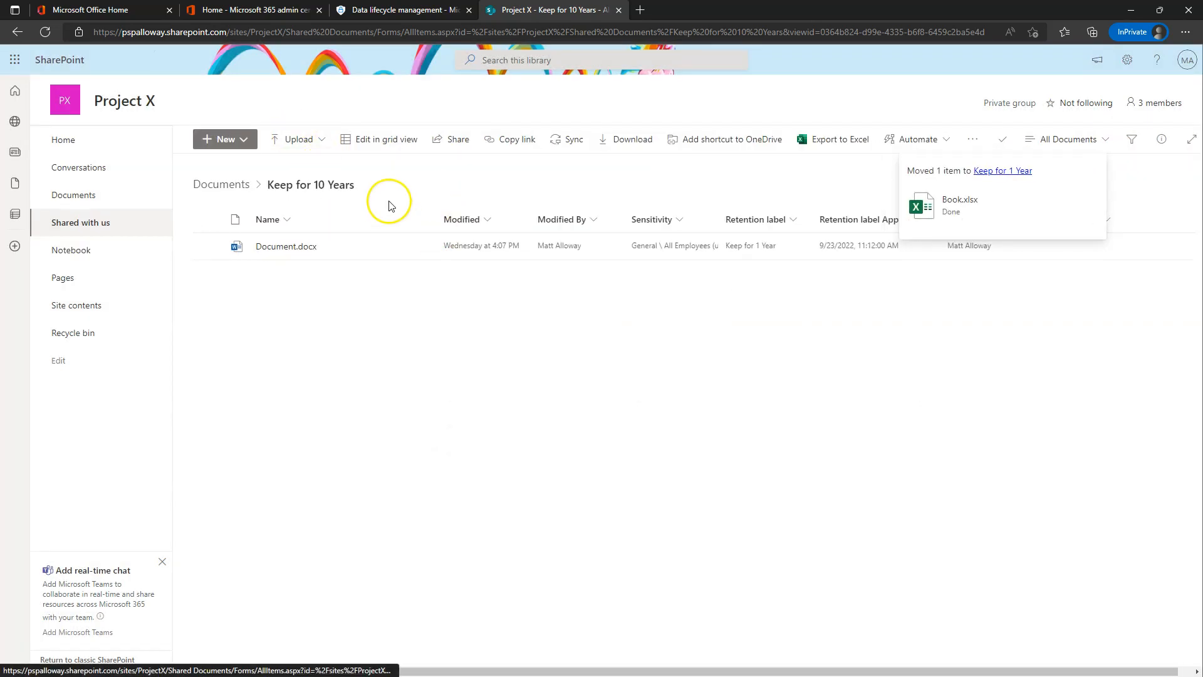
click(223, 185)
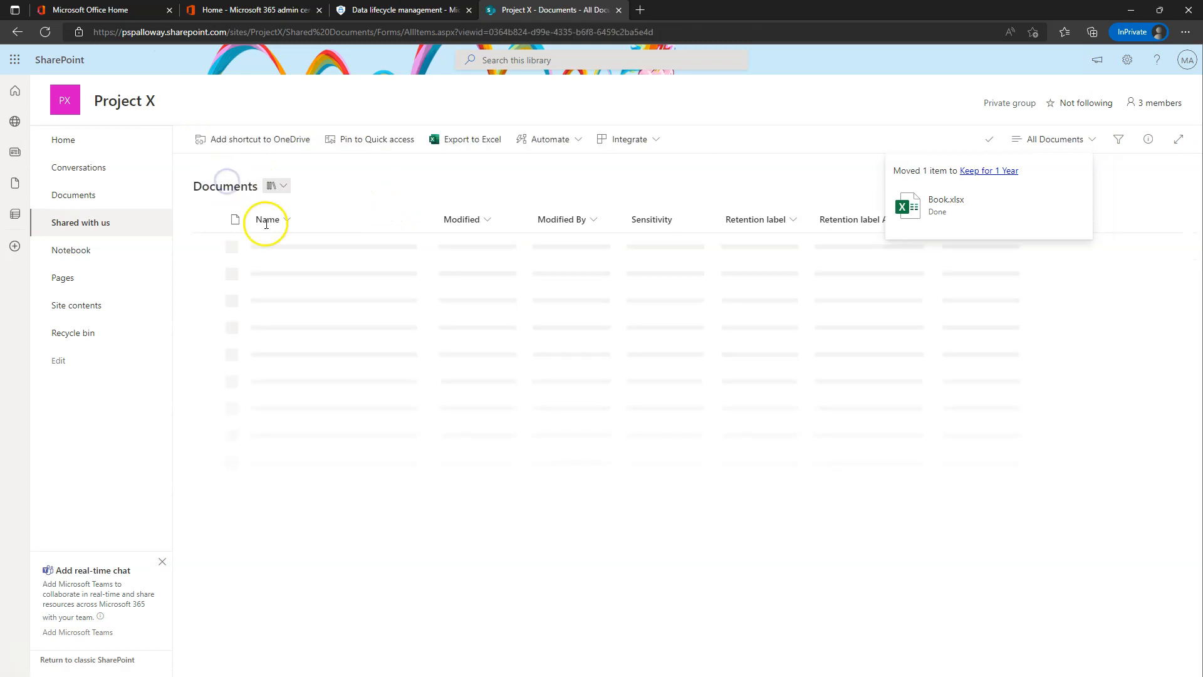
click(306, 249)
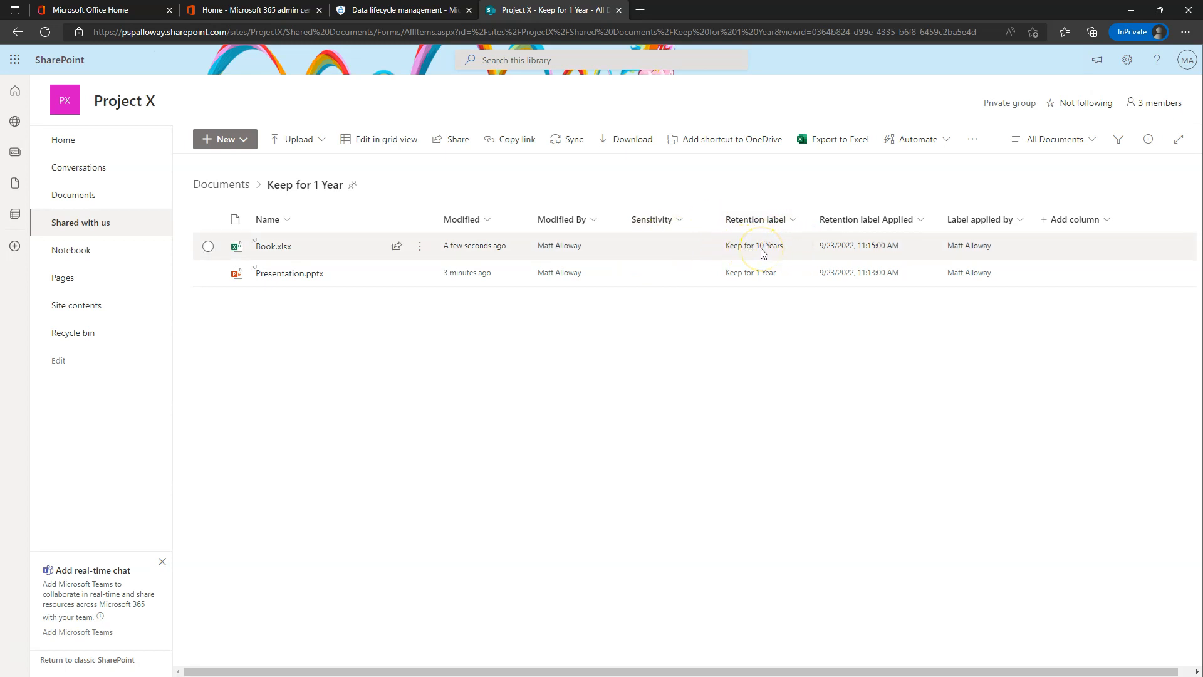
- Change the retention label of Book.xlsx in the Keep for 1 Year folder to Keep for 1 Year, and close its details
click(420, 246)
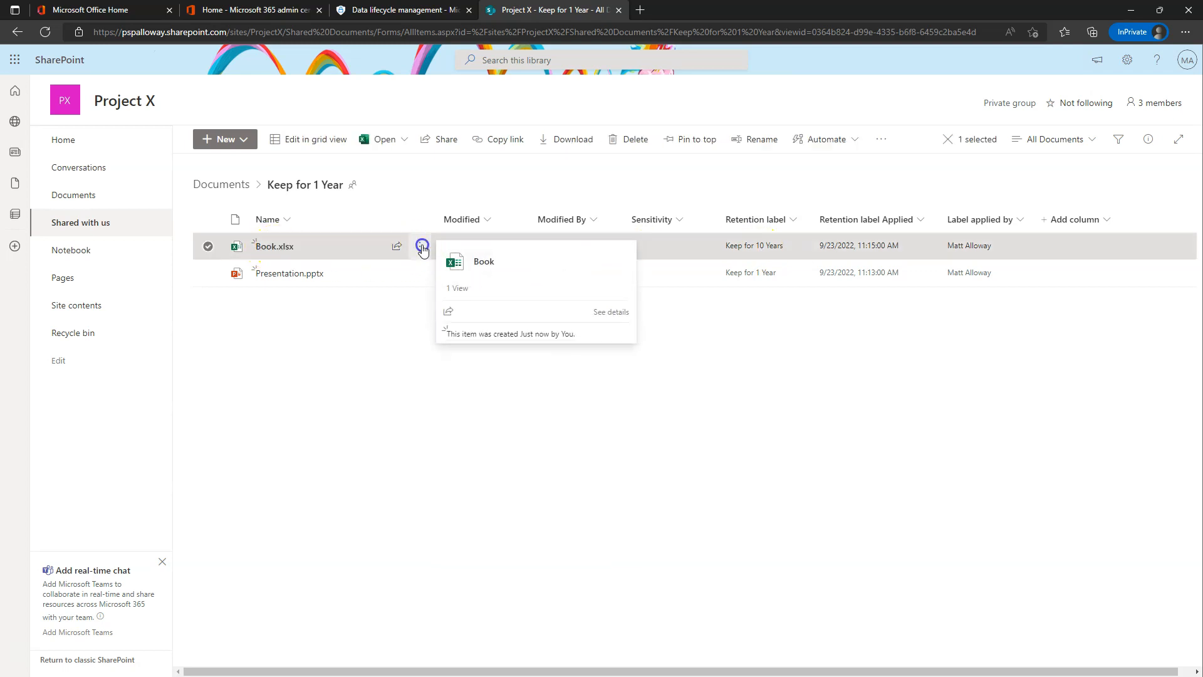
click(467, 586)
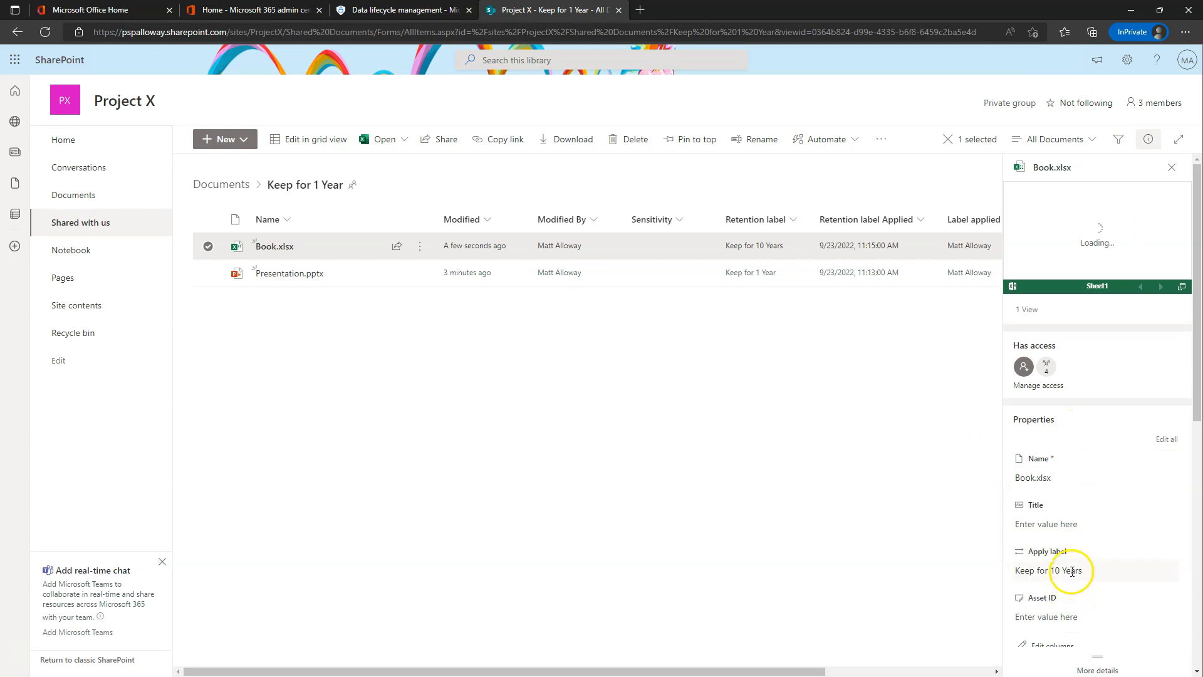
click(1071, 572)
click(1068, 613)
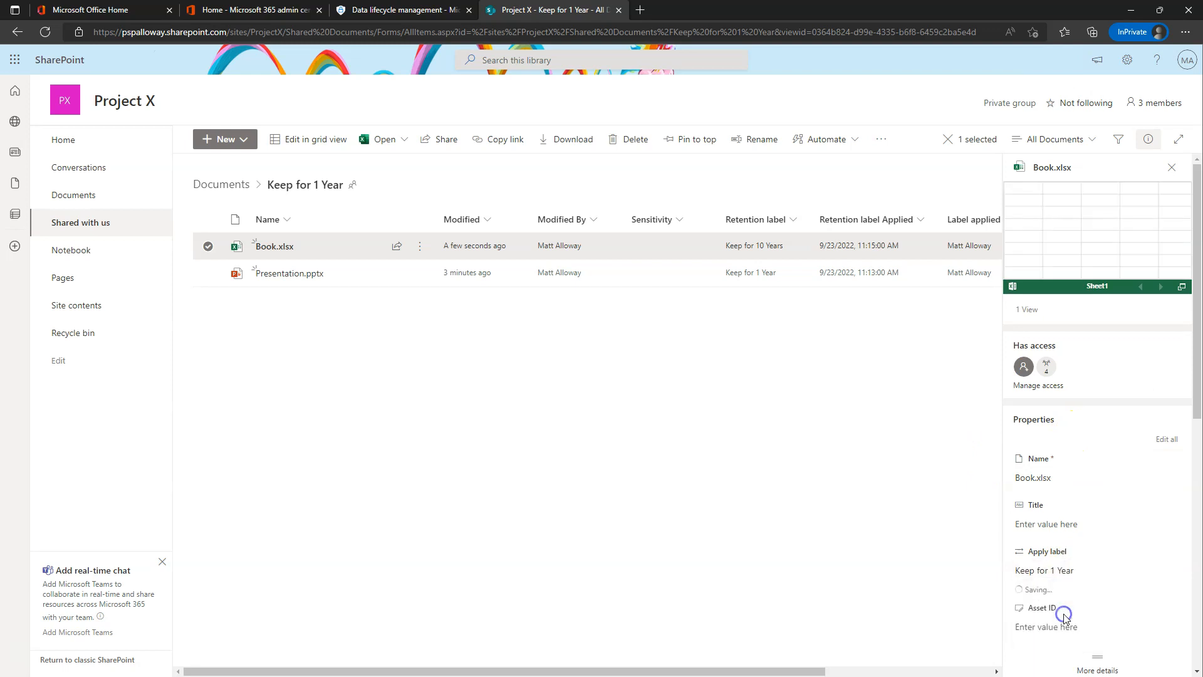
click(1171, 167)
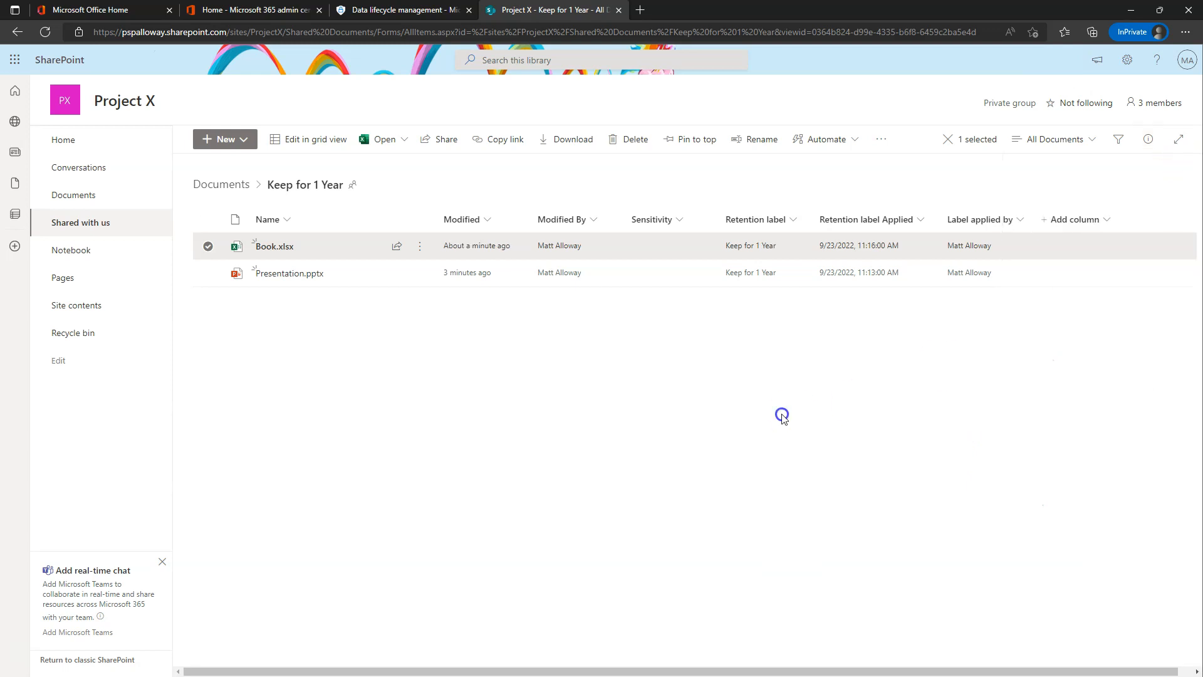
click(714, 262)
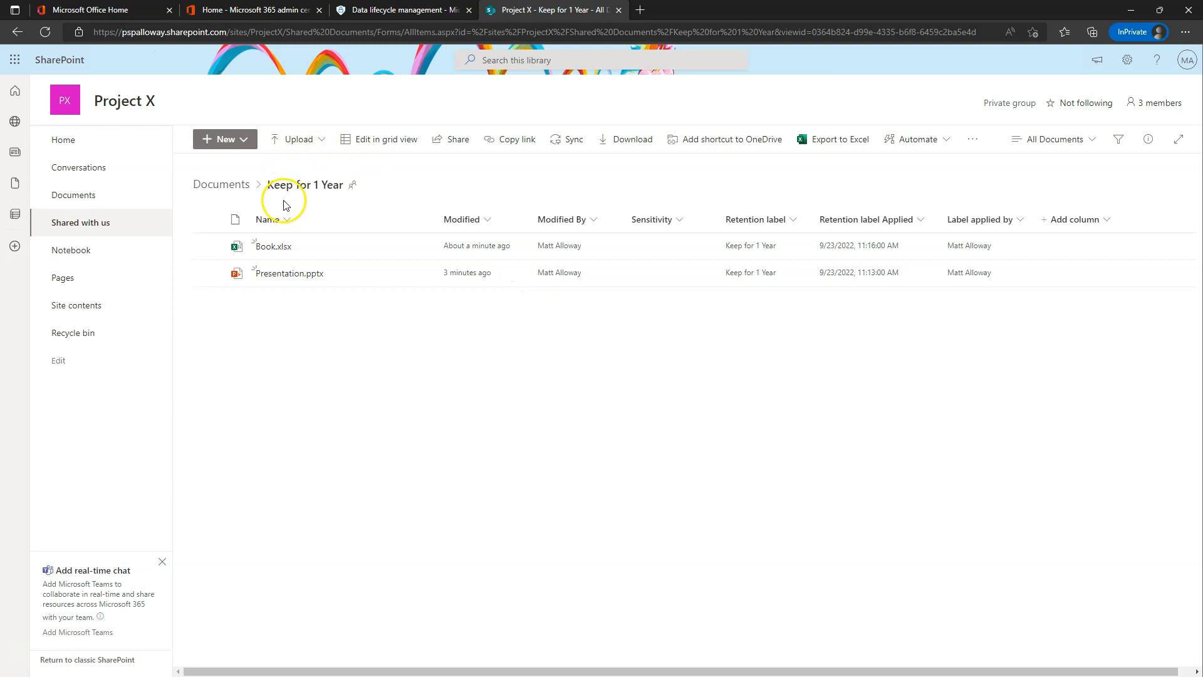
- Return to the Documents library and open its setting for applying a label to items in the library
click(234, 188)
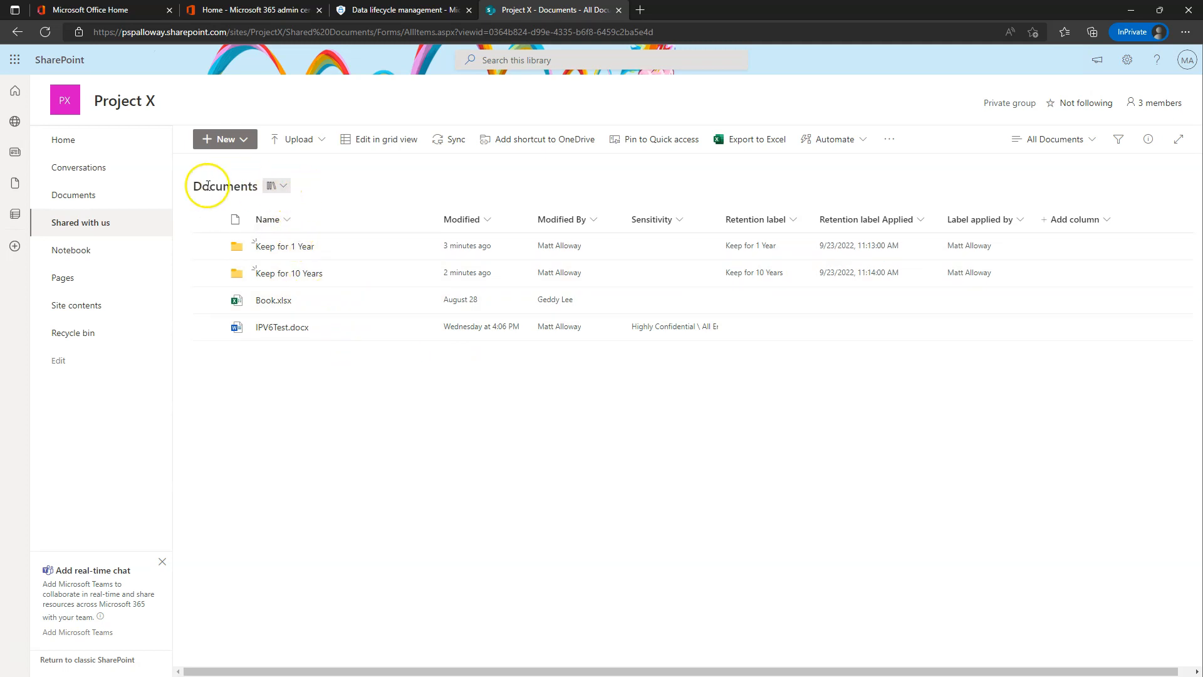
click(79, 200)
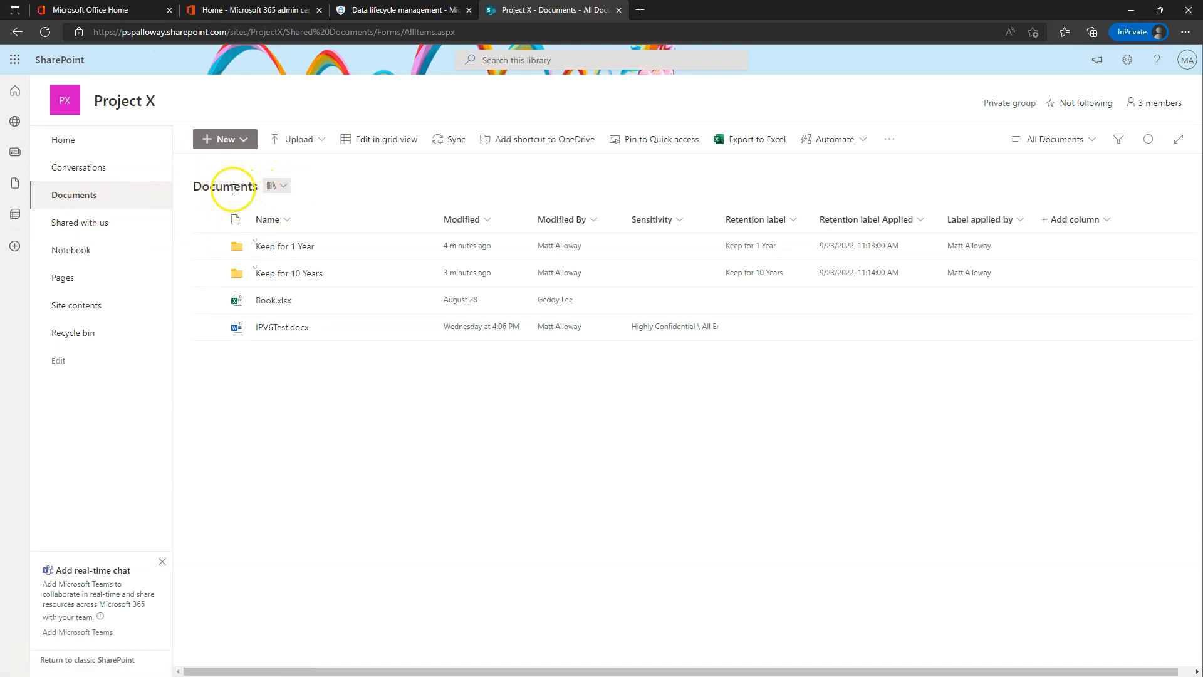
click(1126, 63)
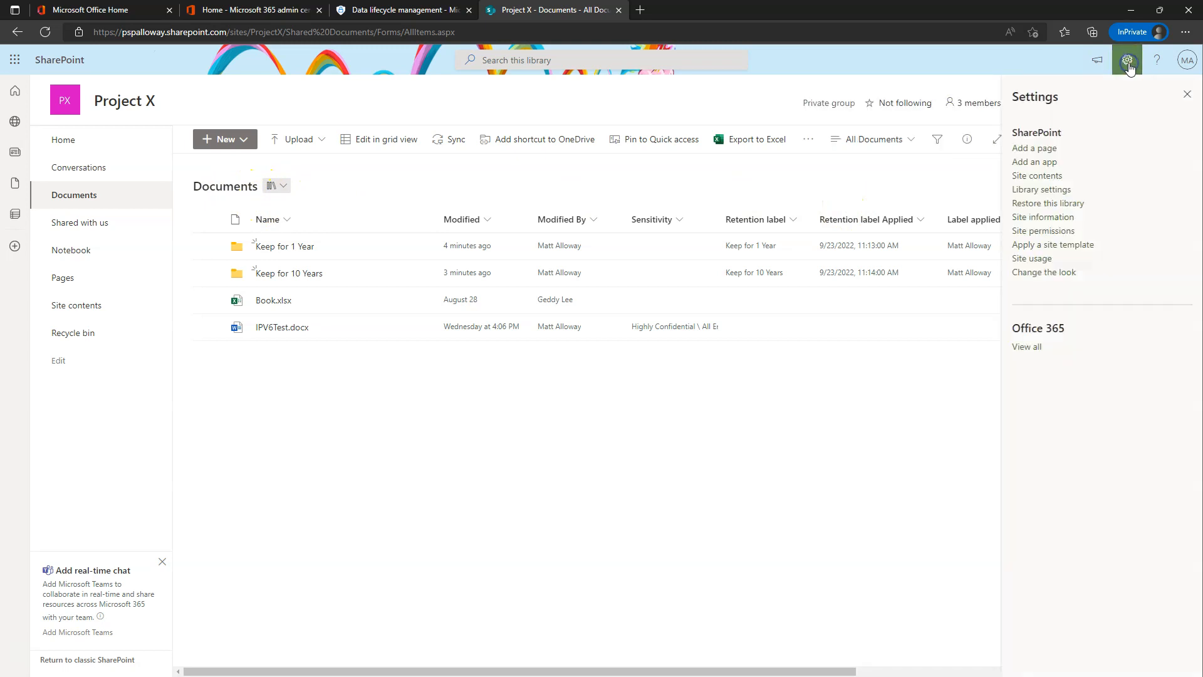
click(1042, 190)
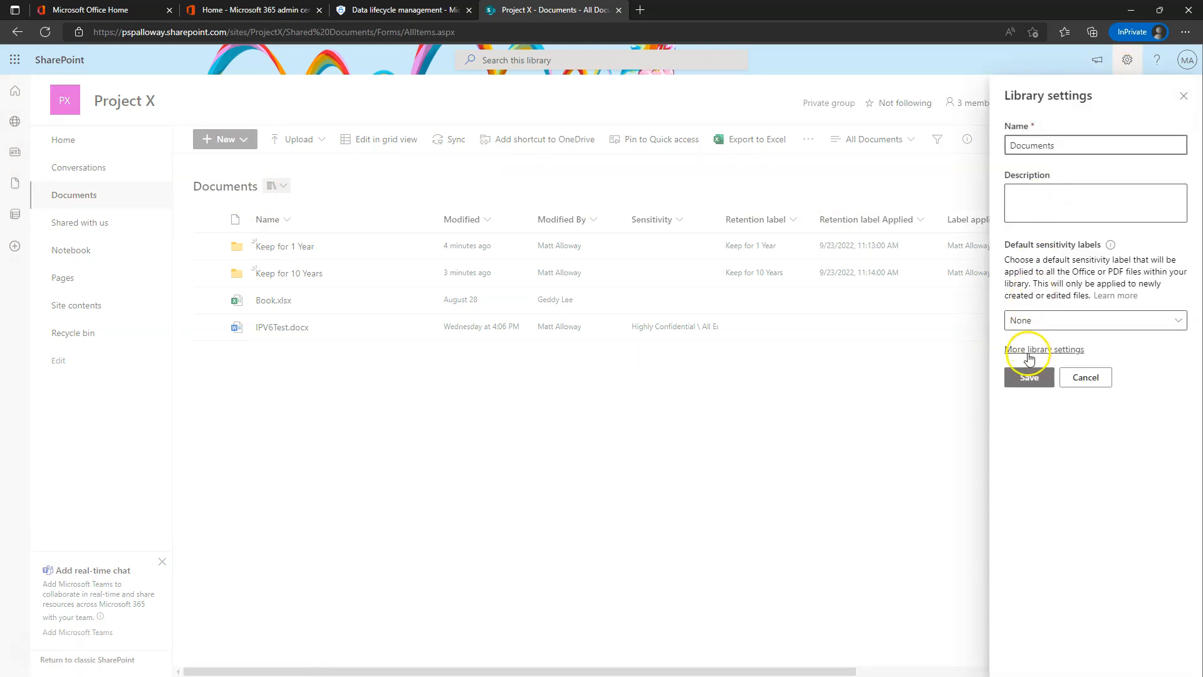
click(1033, 351)
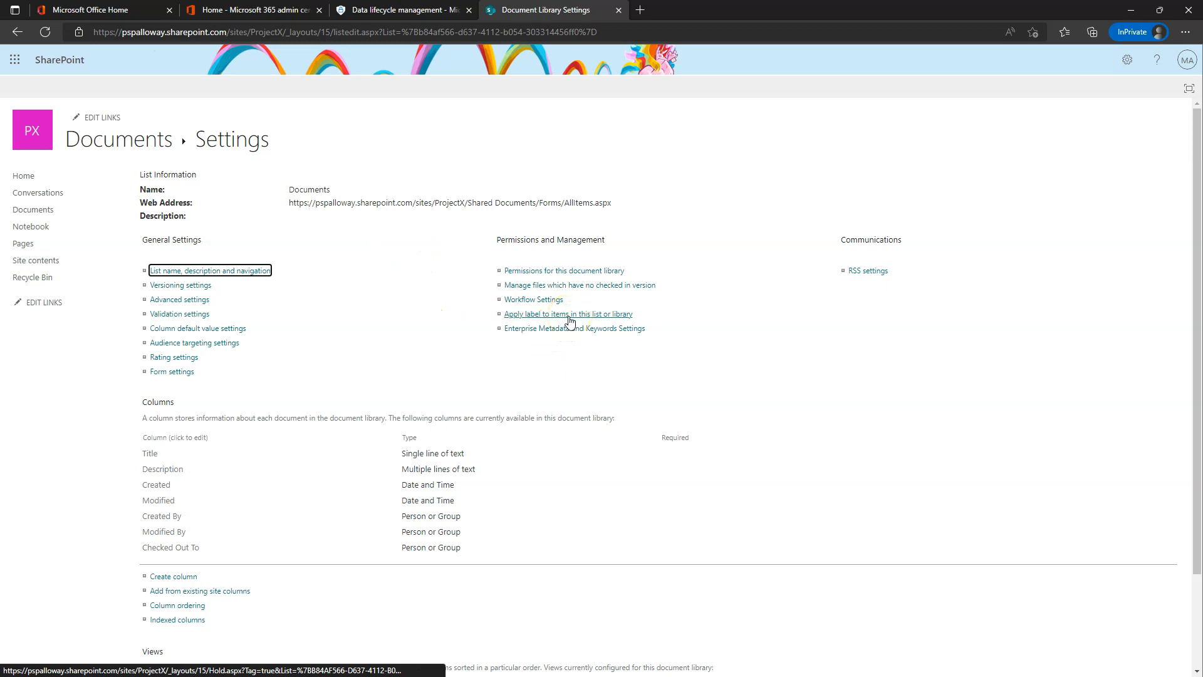
click(569, 320)
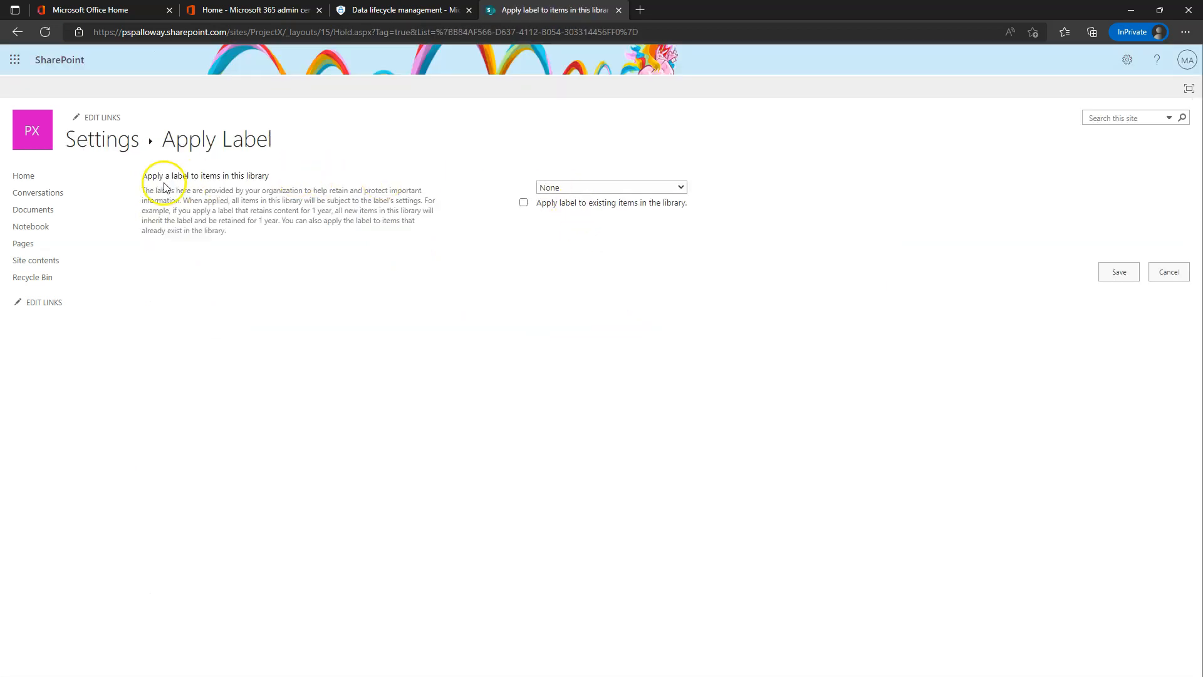
- Set the library's default label to Keep for 1 Year, include existing items in the library, and save
drag(178, 190, 358, 199)
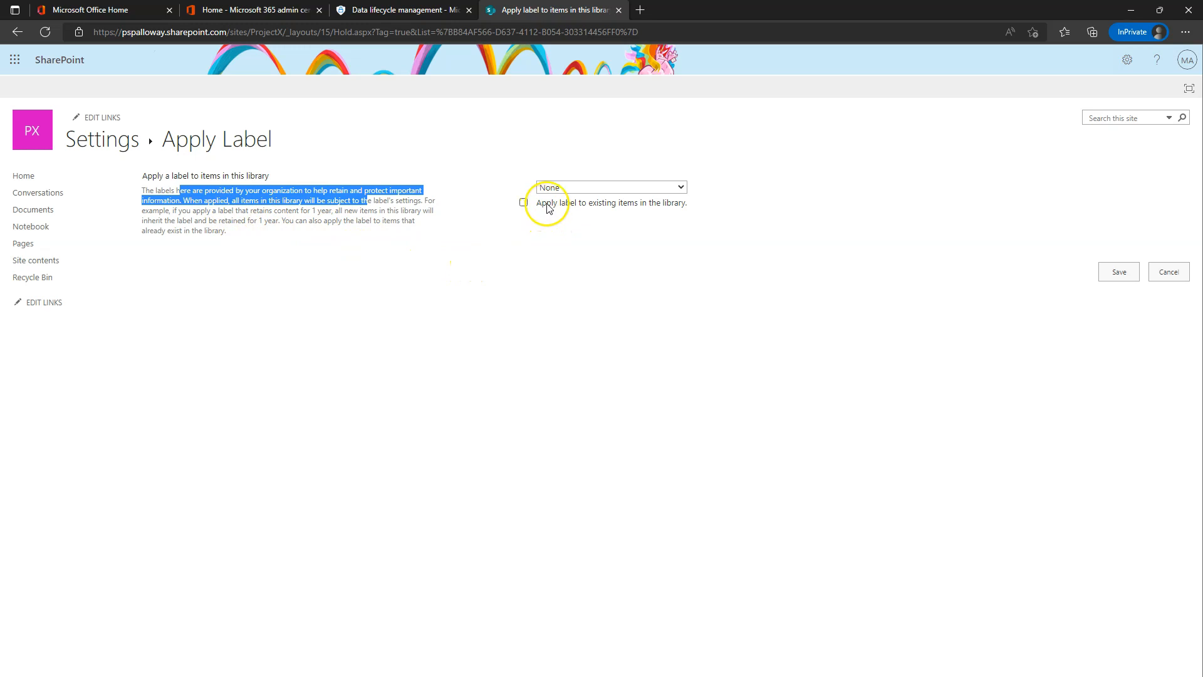
click(604, 188)
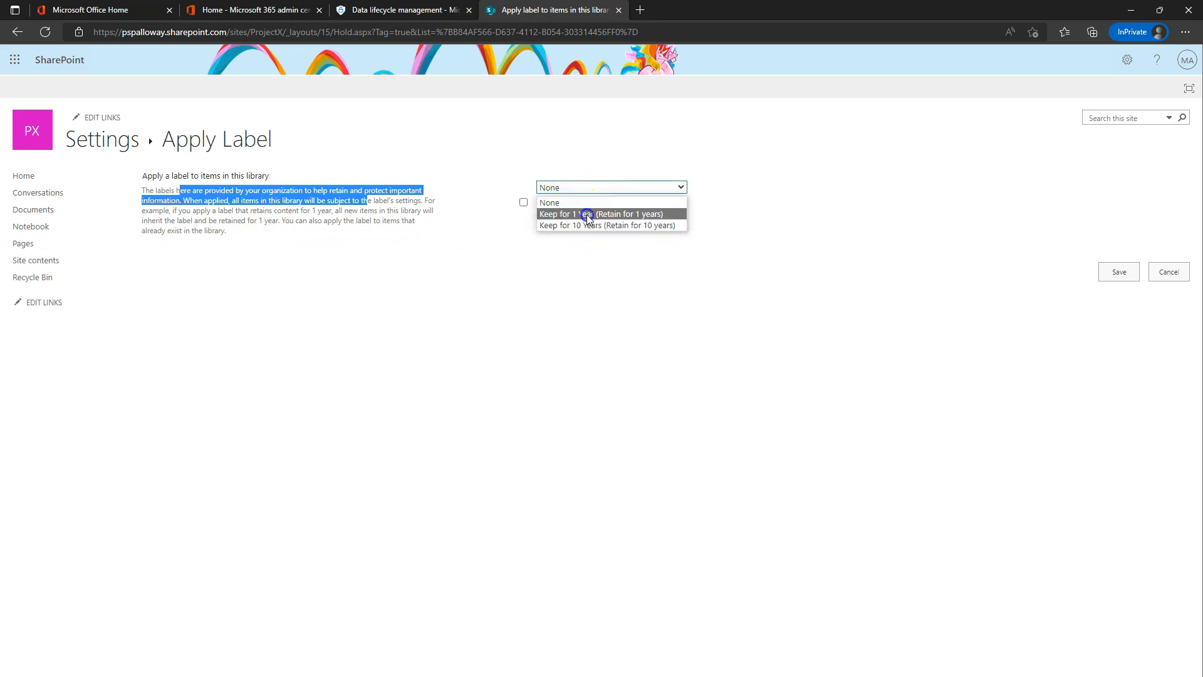
click(592, 214)
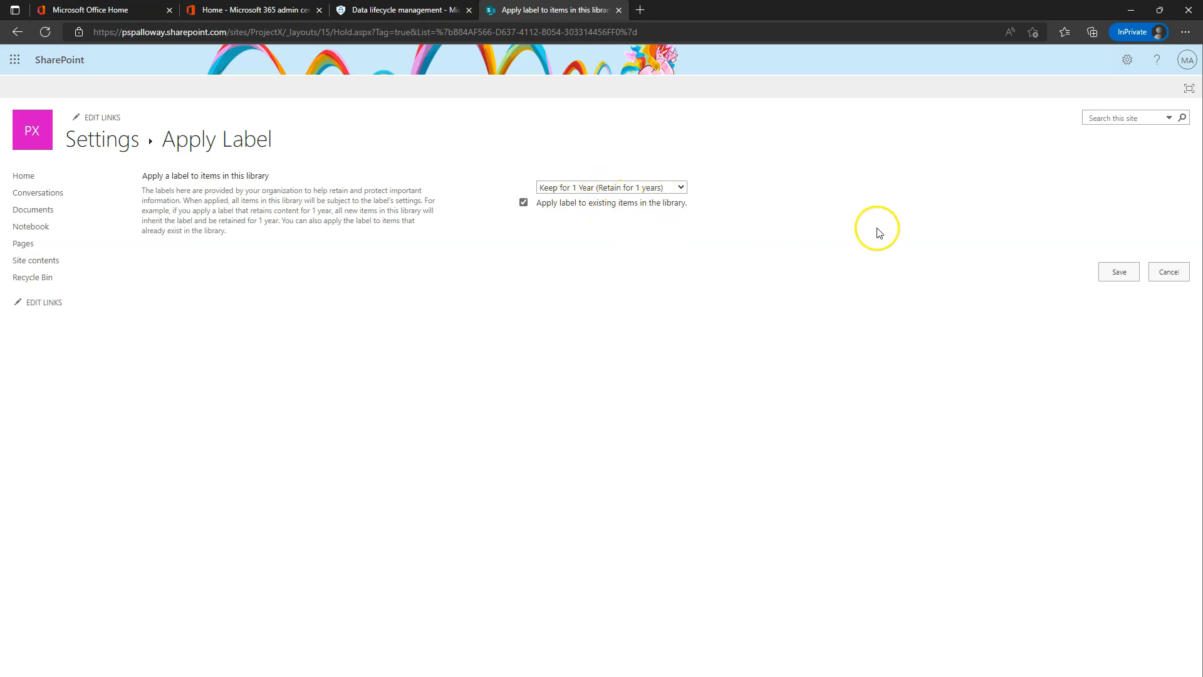
click(1120, 274)
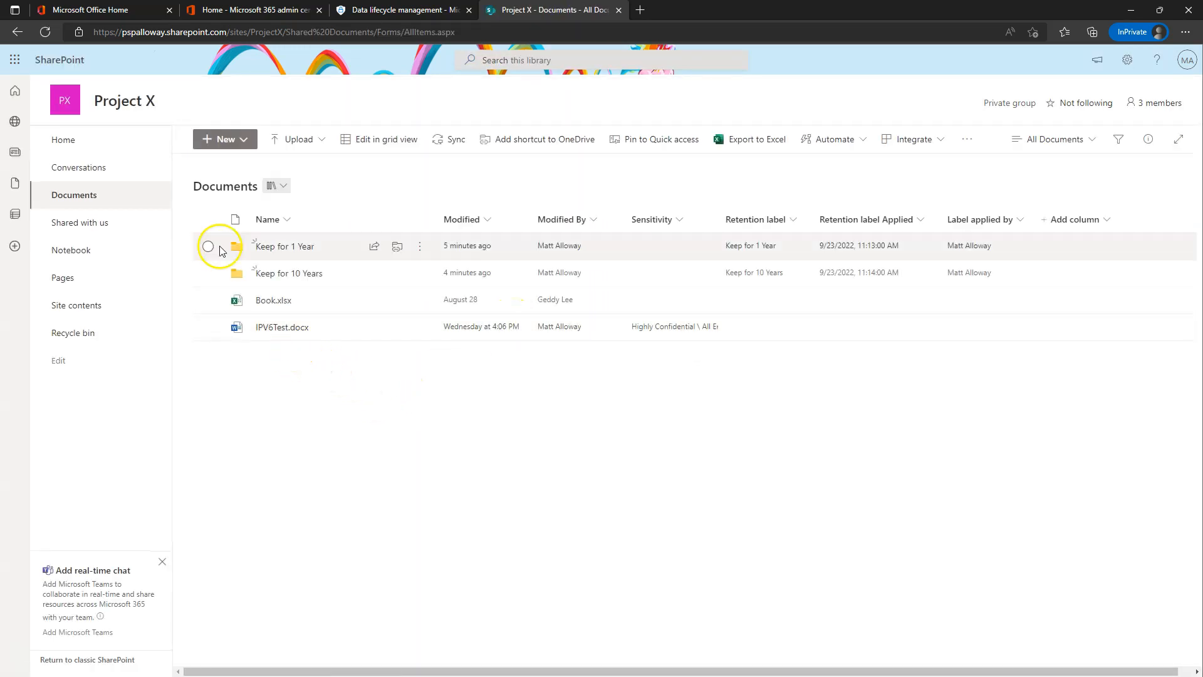
- Reload the Documents library and check the retention labels on its files and inside the Keep for 1 Year and Keep for 10 Years folders
click(45, 32)
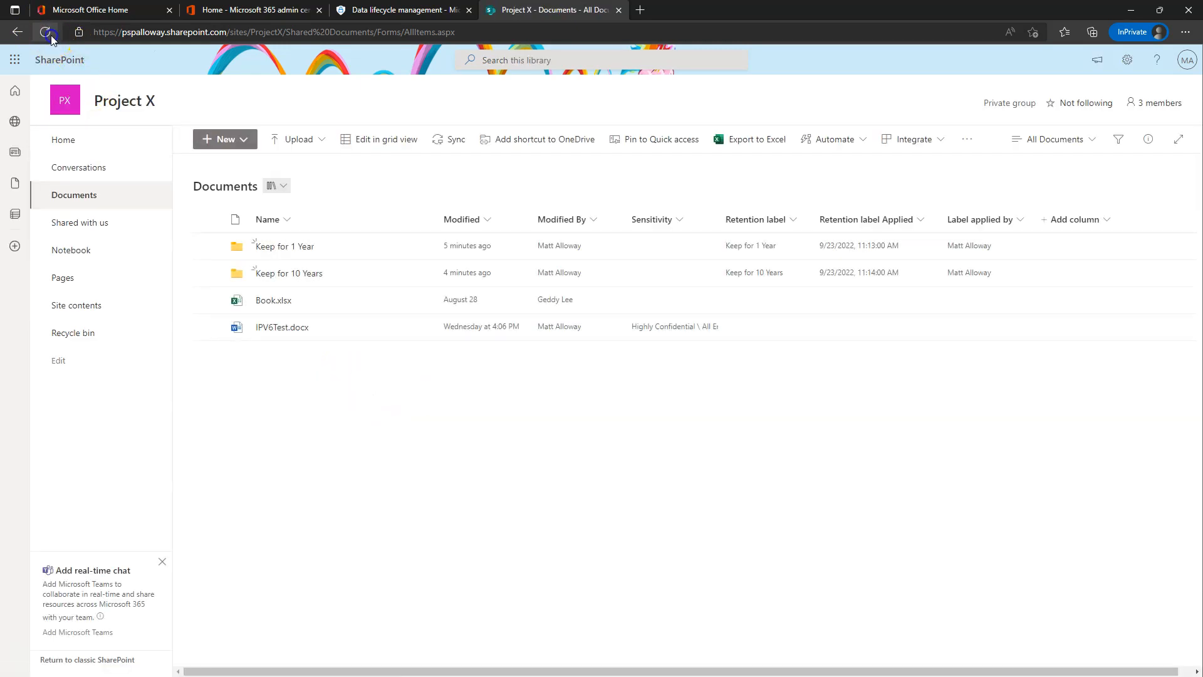
click(45, 32)
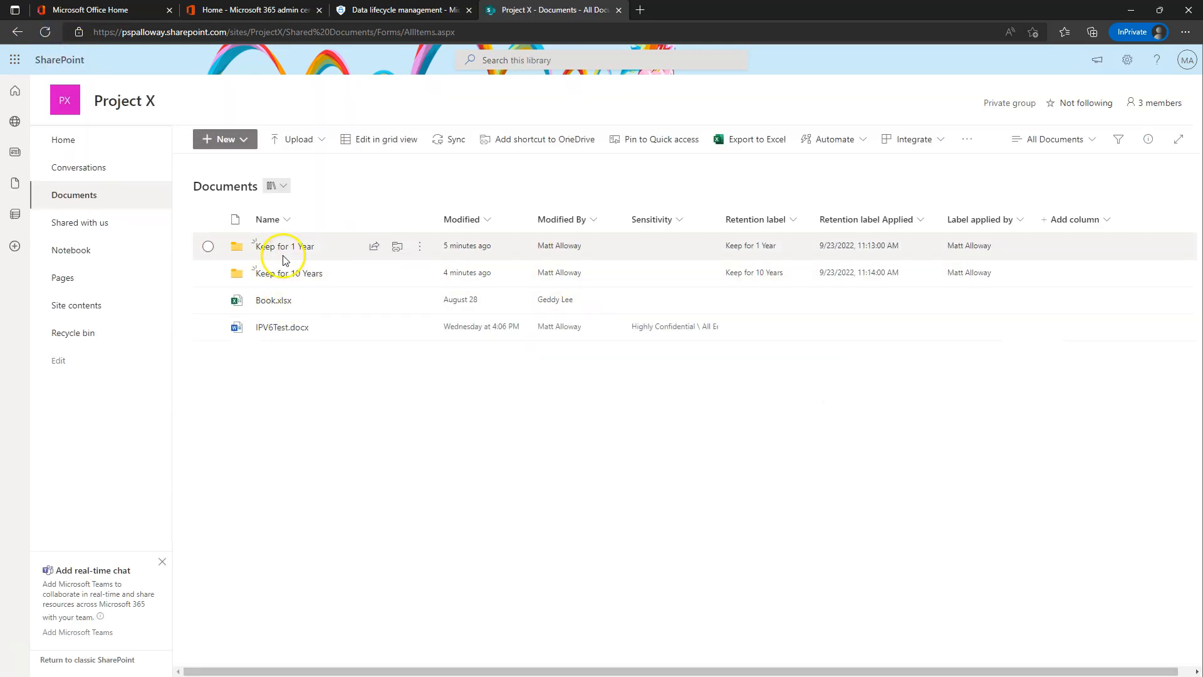
click(284, 256)
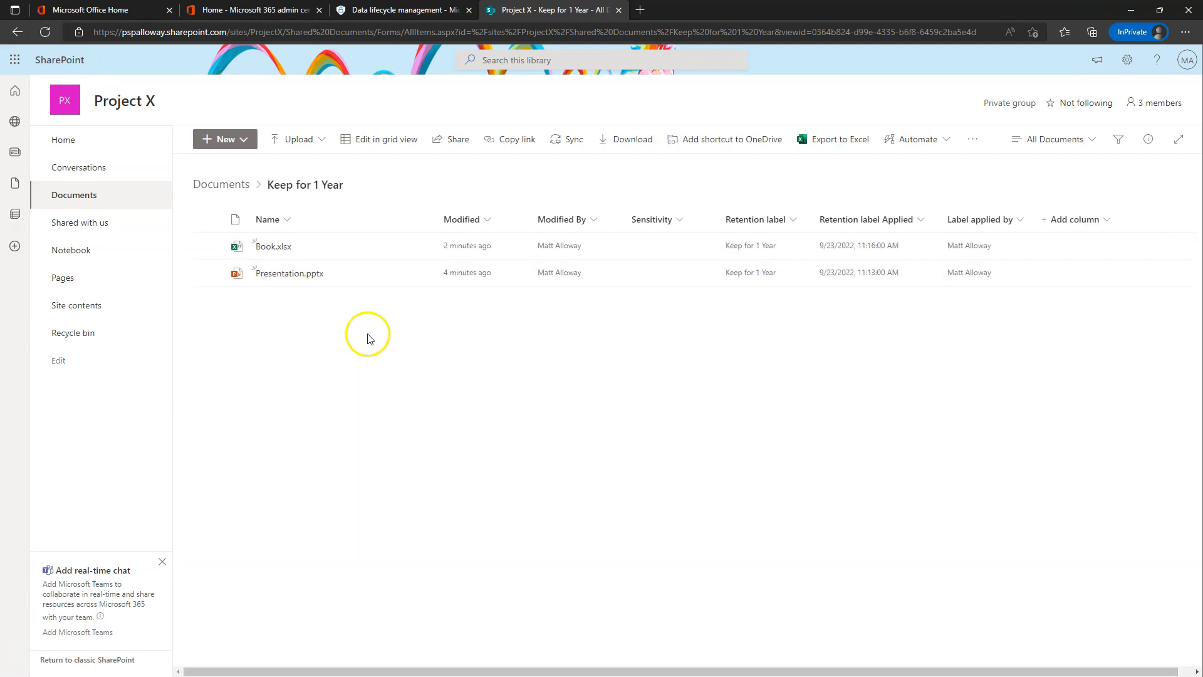
key(alt+Left)
click(295, 272)
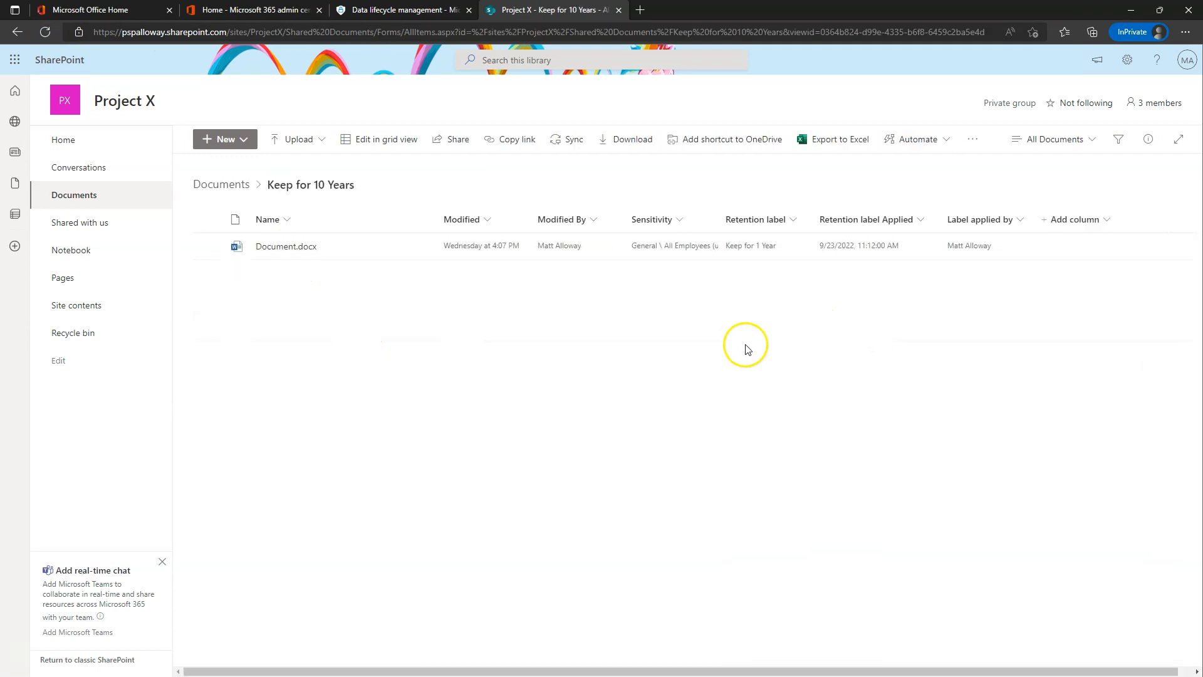
key(alt+Left)
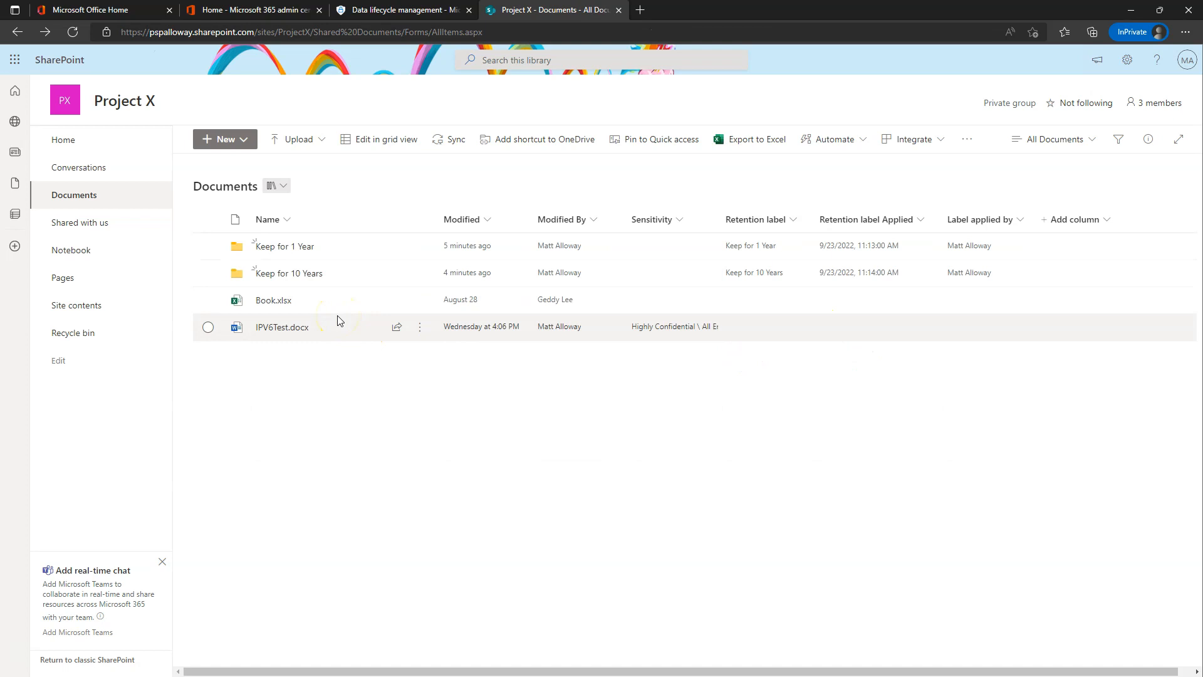
click(72, 32)
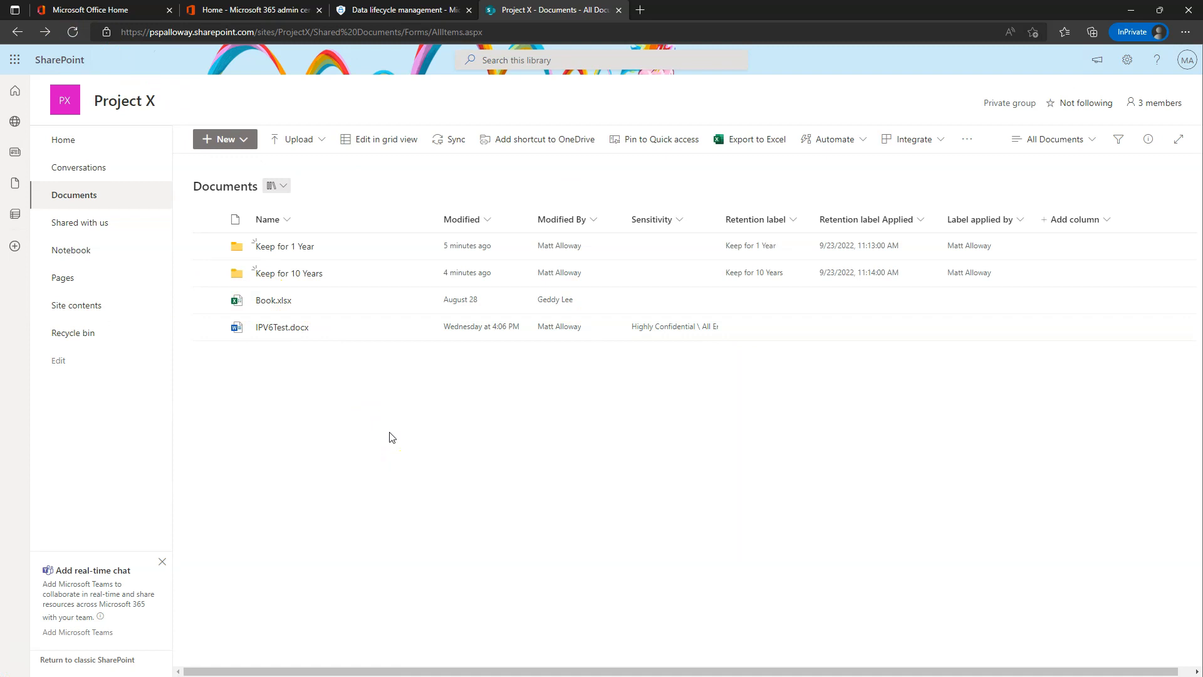
- Create a Word document in the Documents library, close its editor, and reload the library to check the new file's retention label
click(220, 139)
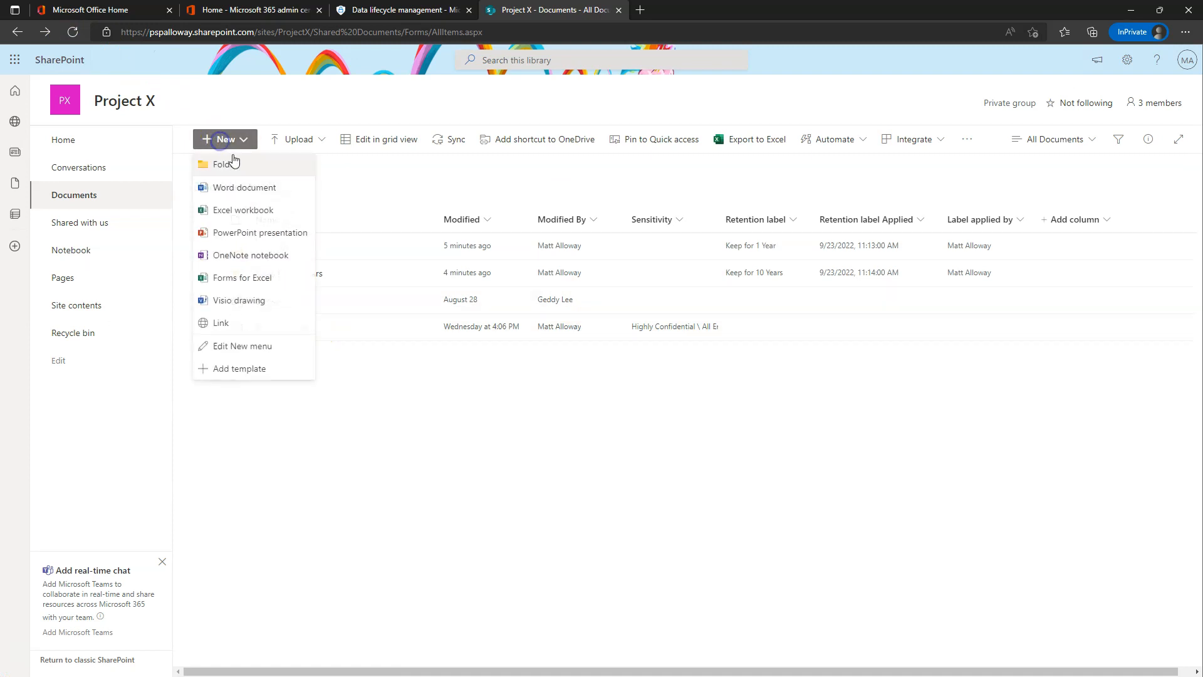
click(246, 189)
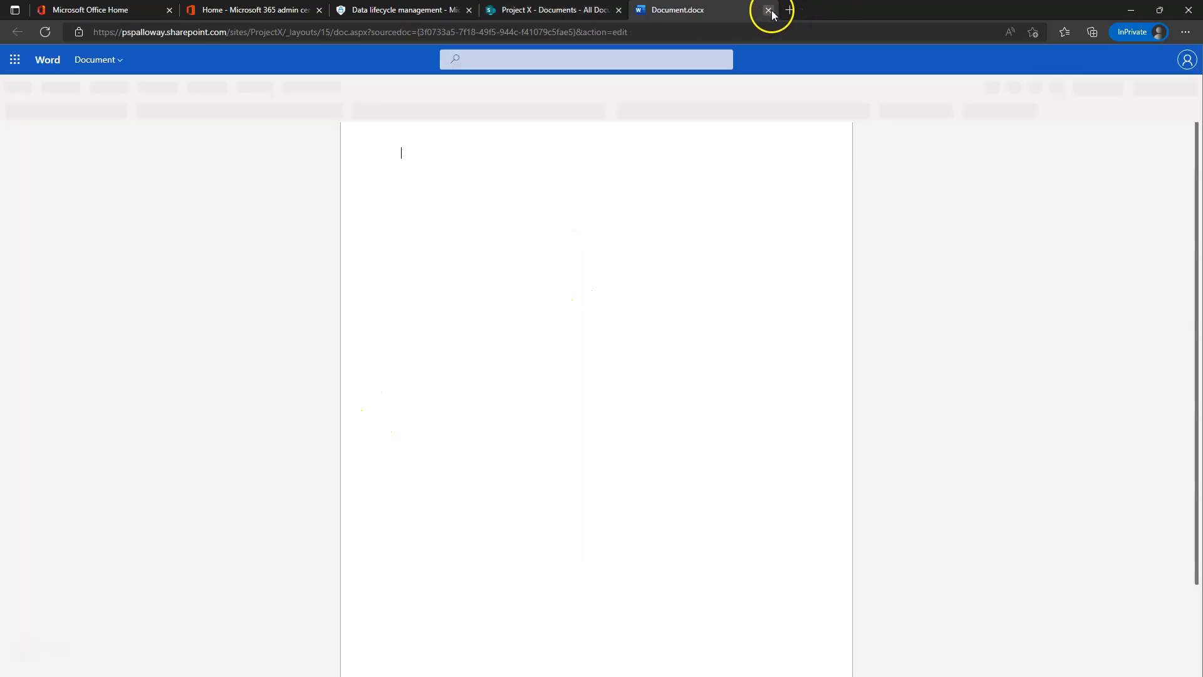
click(769, 11)
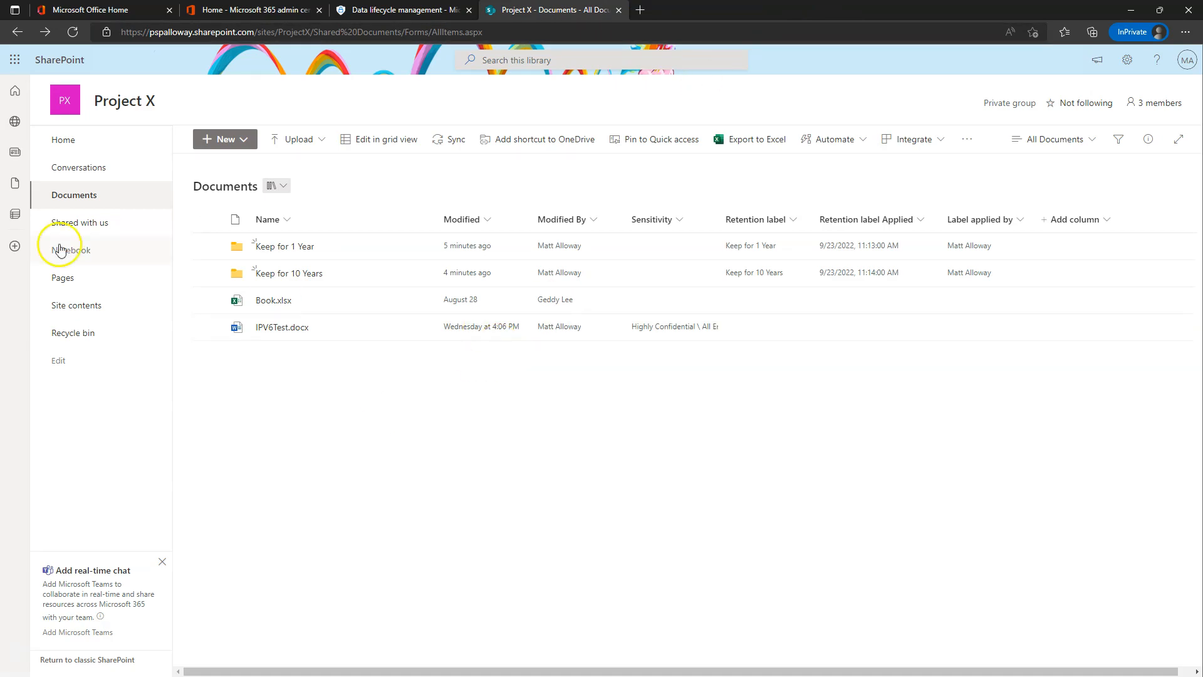
click(73, 33)
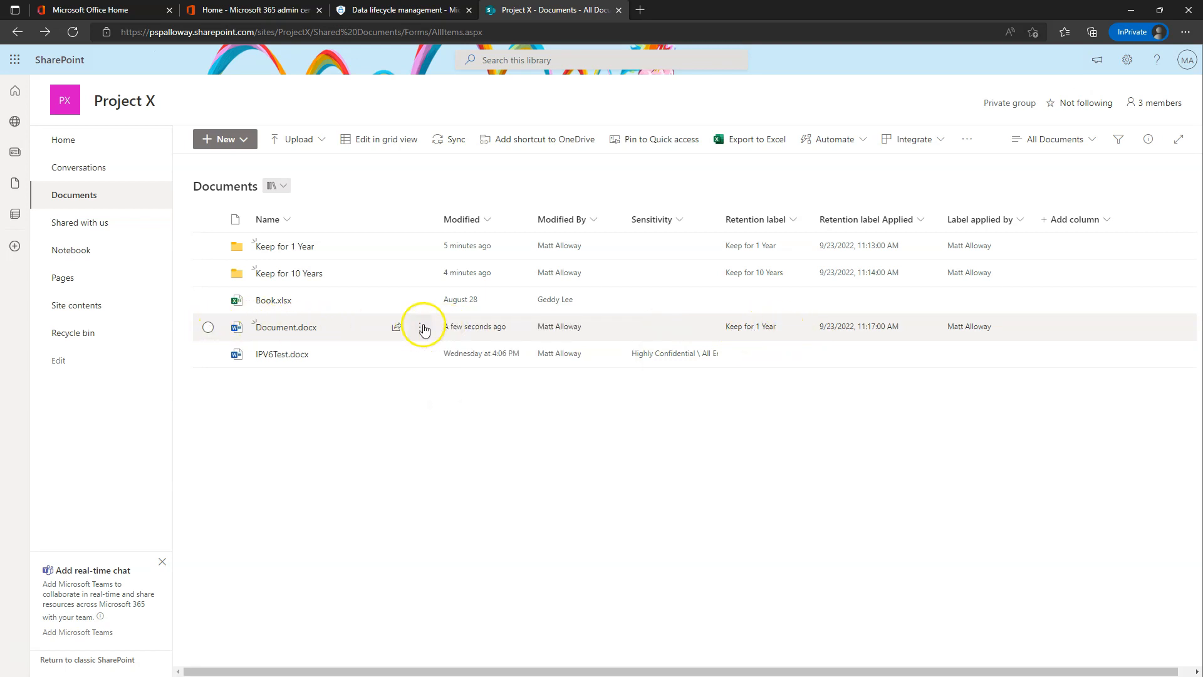
- Try to move the new Document.docx from the Documents library into the Keep for 10 Years folder, and dismiss the name conflict
click(208, 328)
click(208, 328)
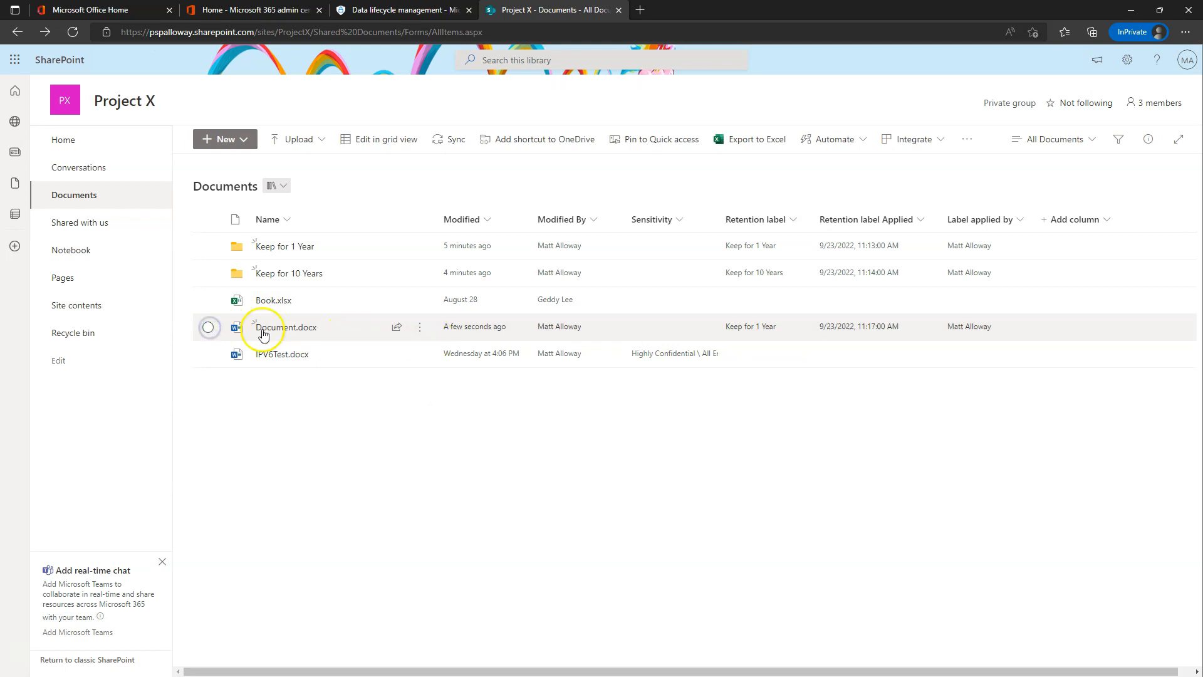
click(208, 327)
click(420, 329)
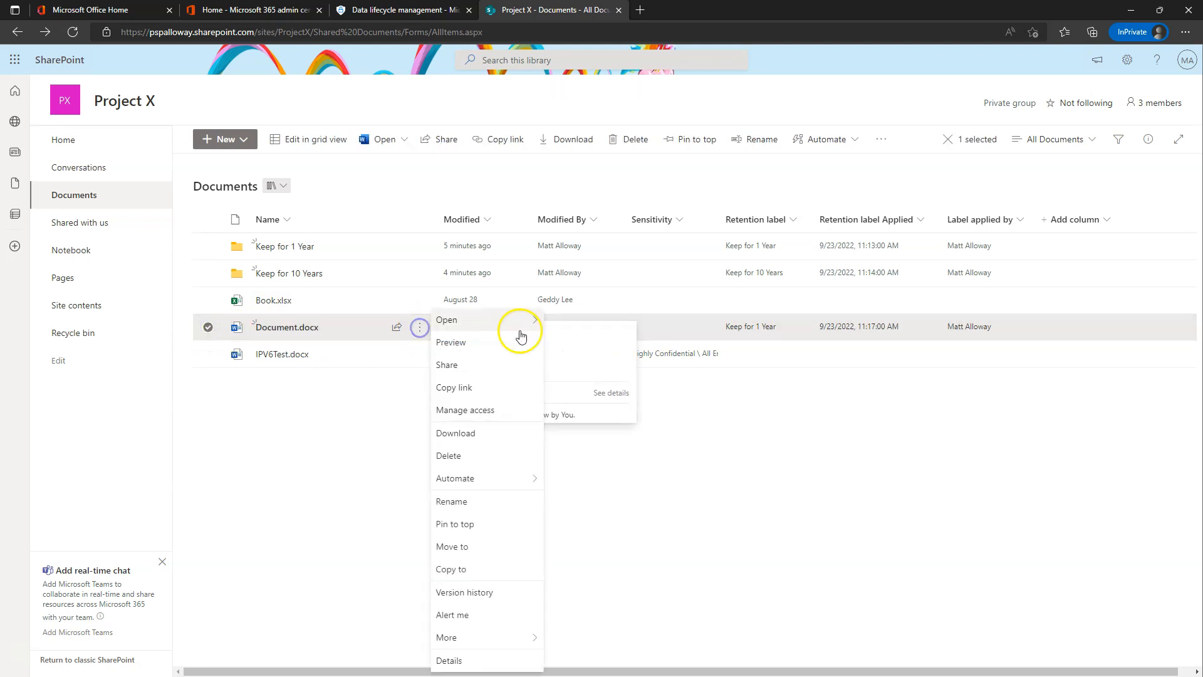
click(476, 552)
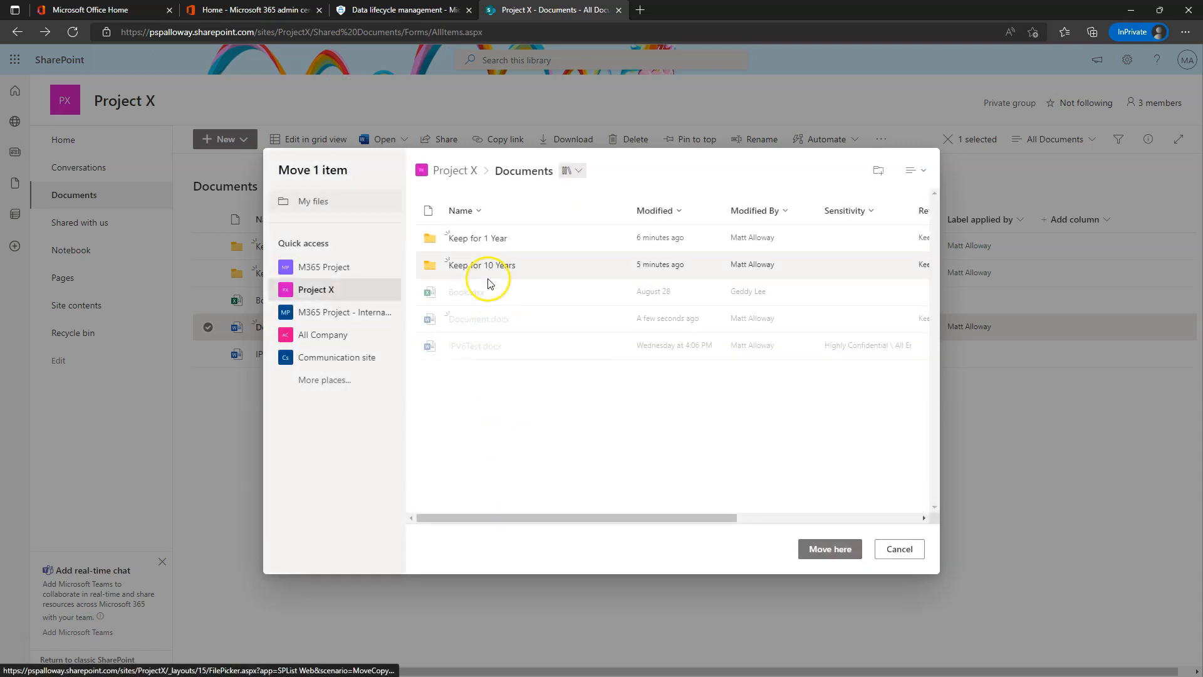
click(478, 266)
click(850, 550)
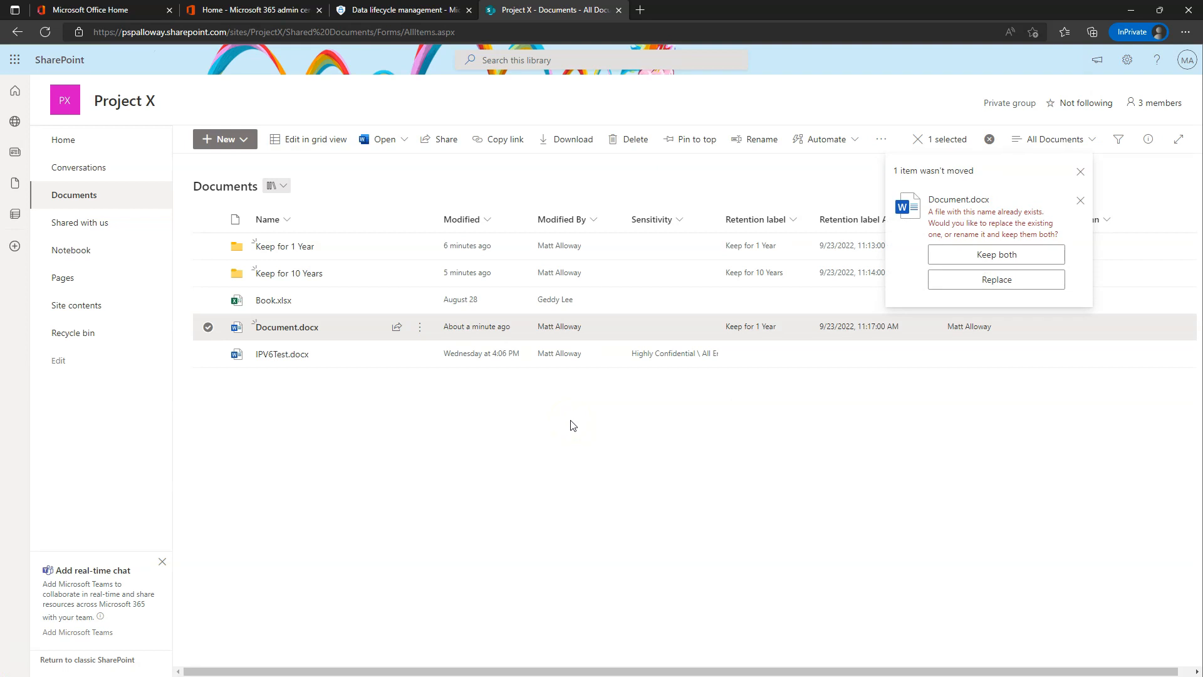
click(1077, 198)
click(1075, 191)
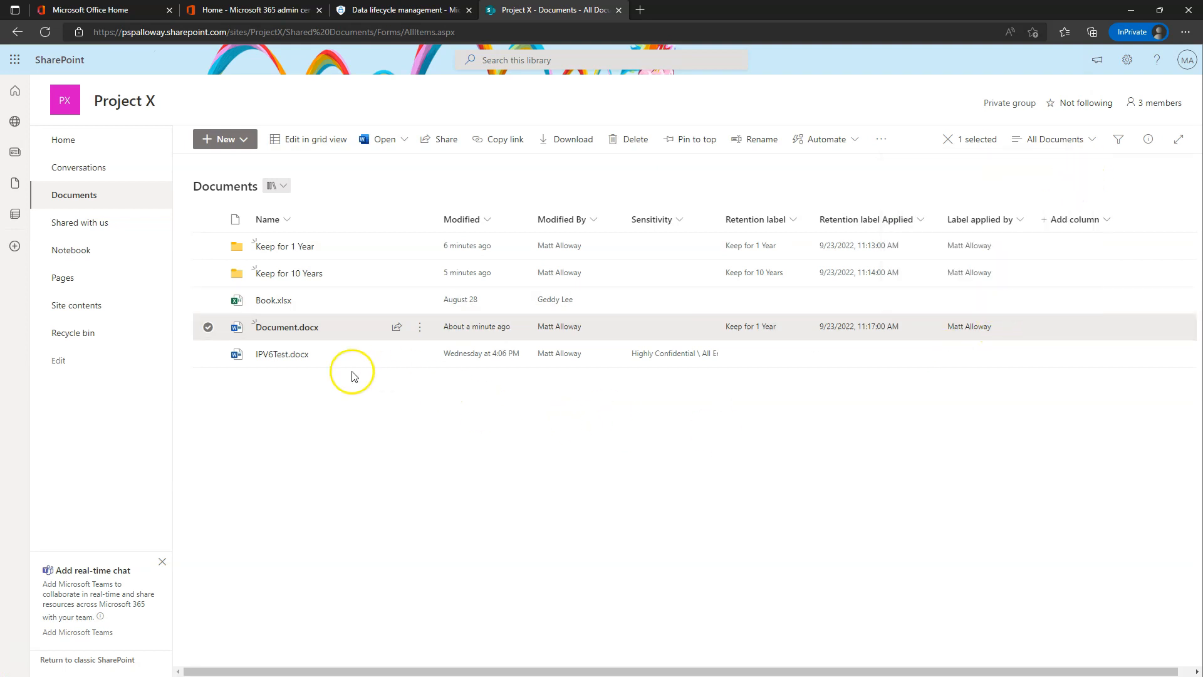
- Rename Document.docx in the Documents library to DocumentNew
click(420, 327)
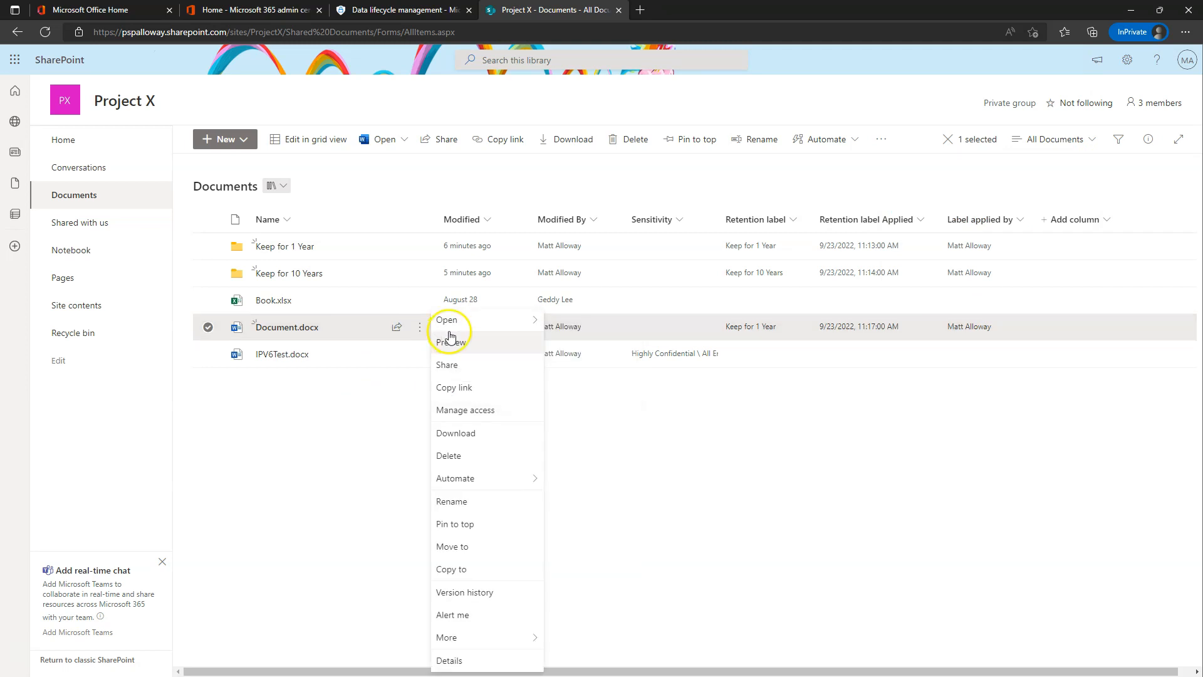
click(467, 501)
click(589, 357)
text(Ne)
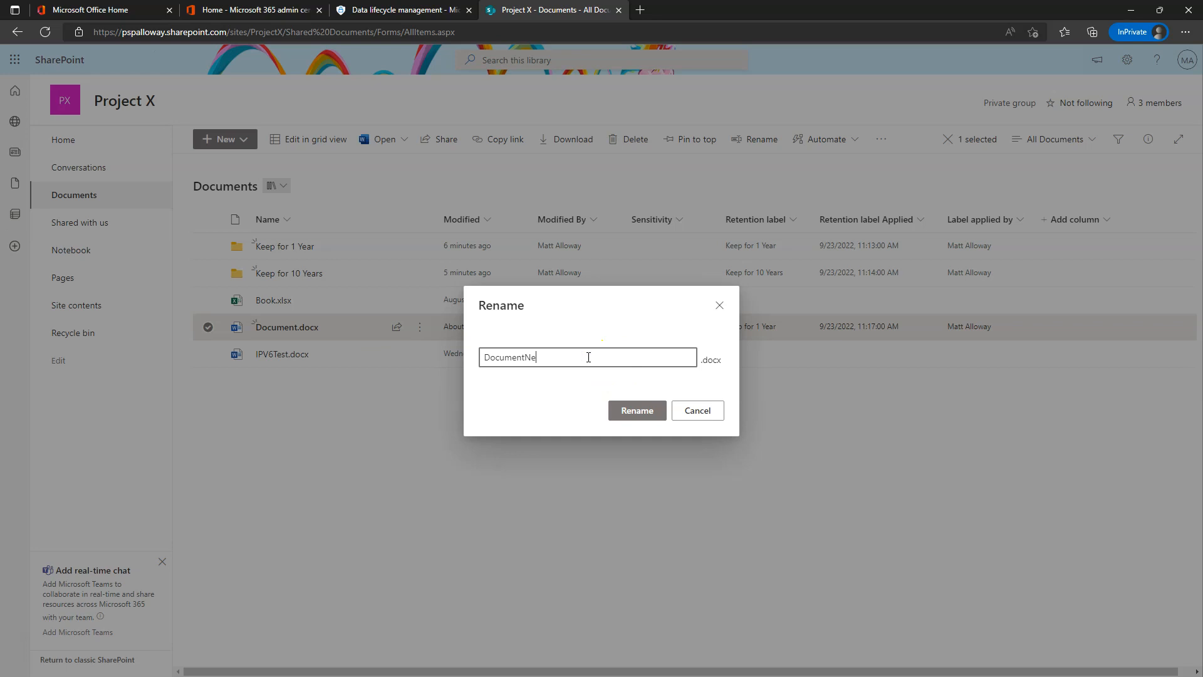
text(w)
key(Return)
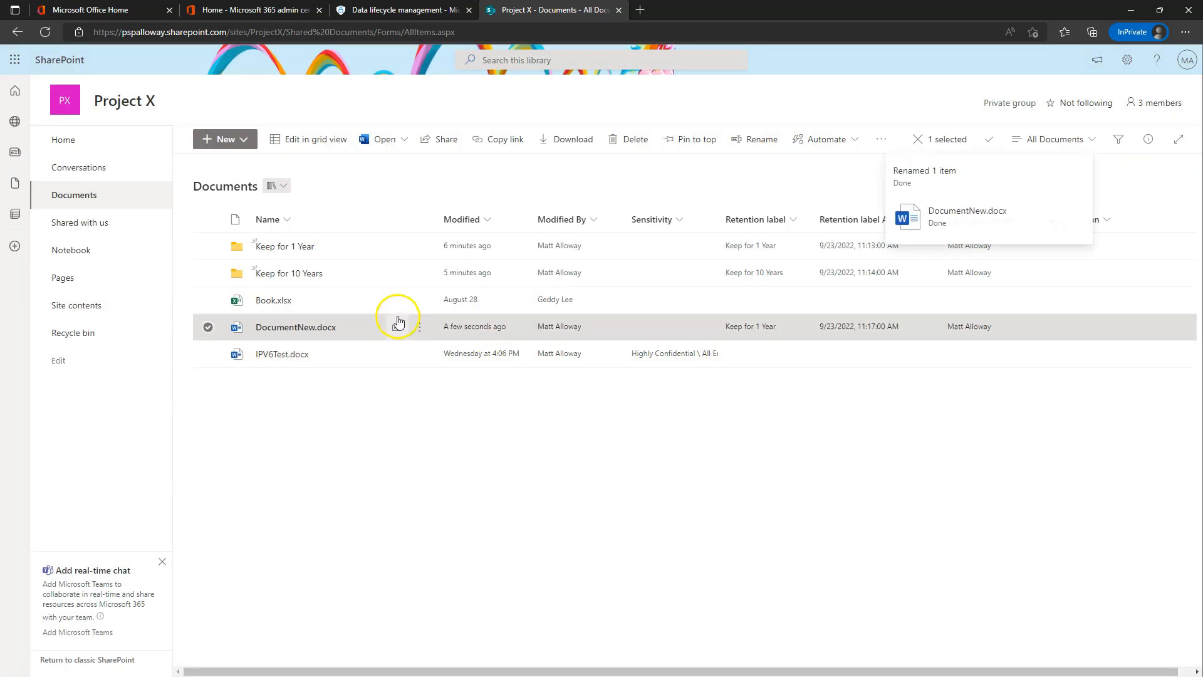
- Move DocumentNew.docx from the Documents library into the Keep for 10 Years folder
click(420, 327)
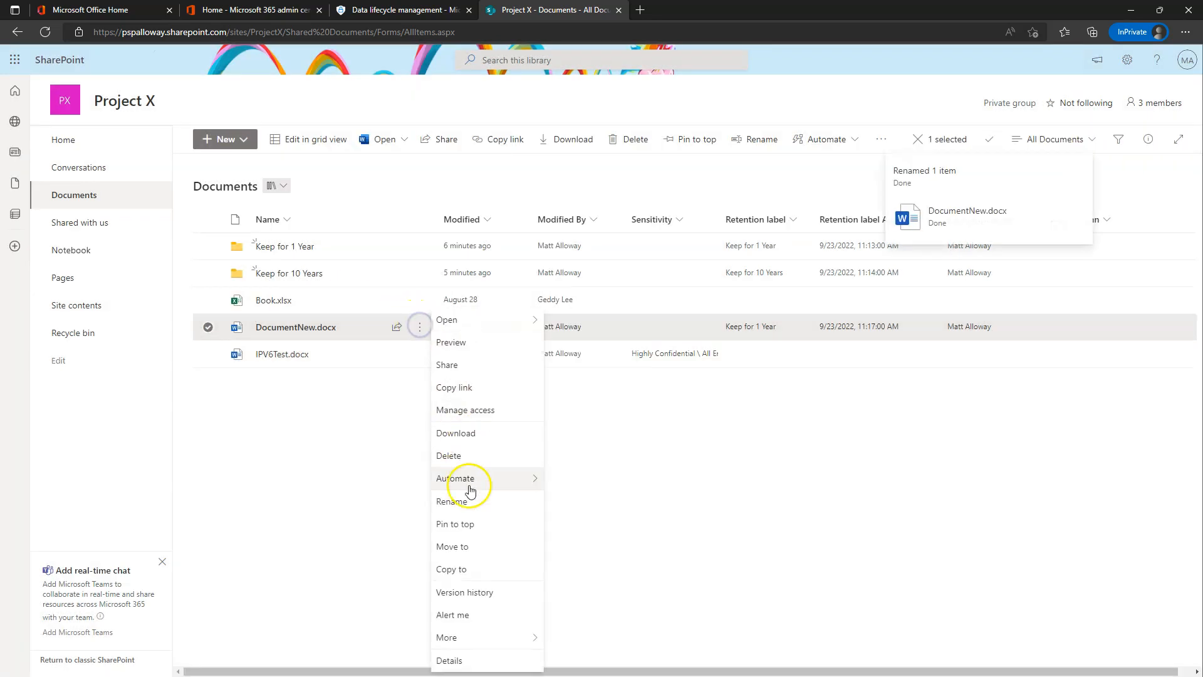
click(469, 547)
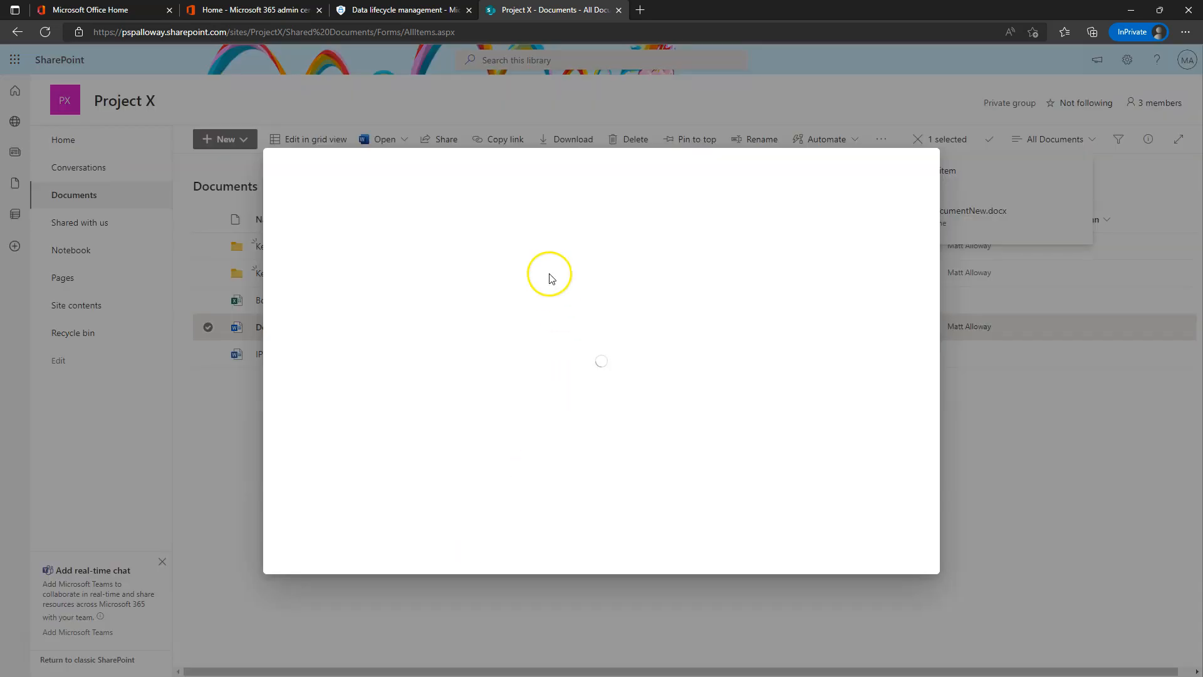
click(485, 265)
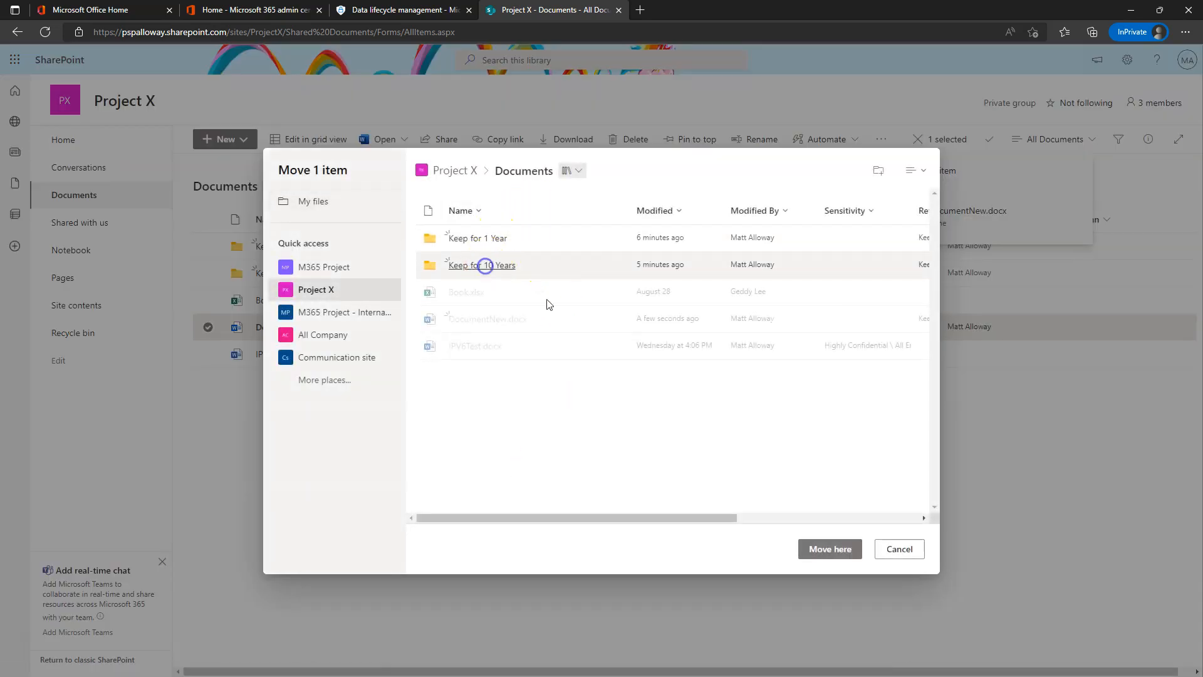
click(832, 551)
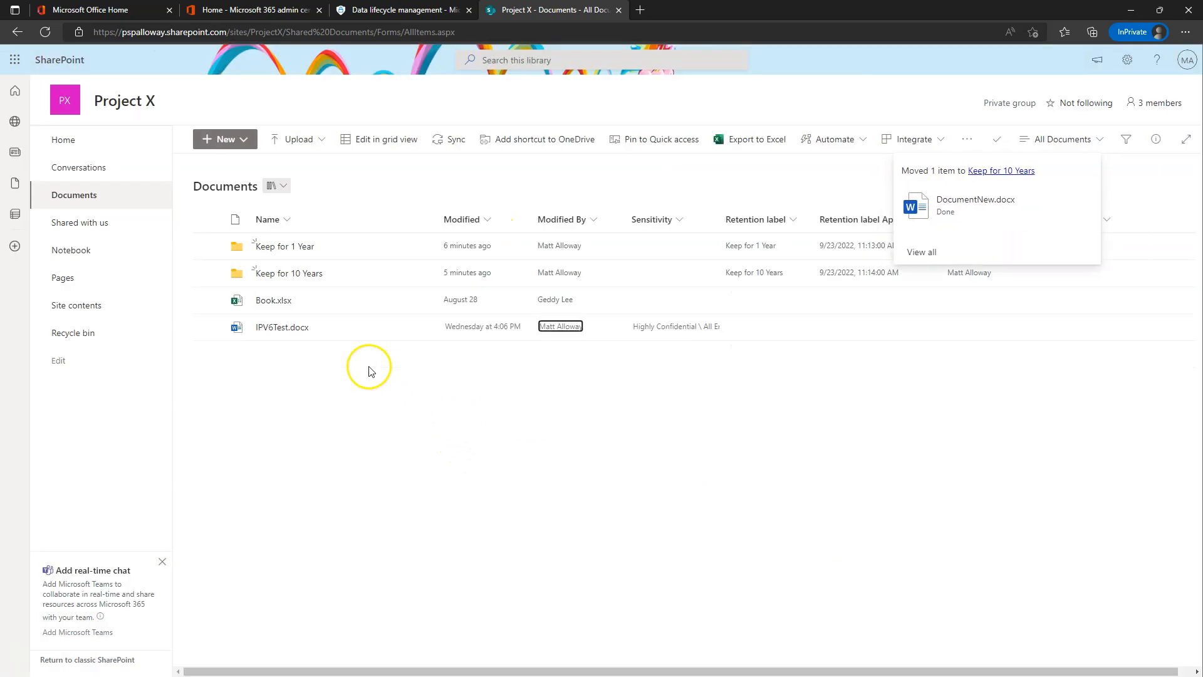
- Check the retention label on DocumentNew.docx in the Keep for 10 Years folder, reload the folder, and return to the Documents library
click(303, 275)
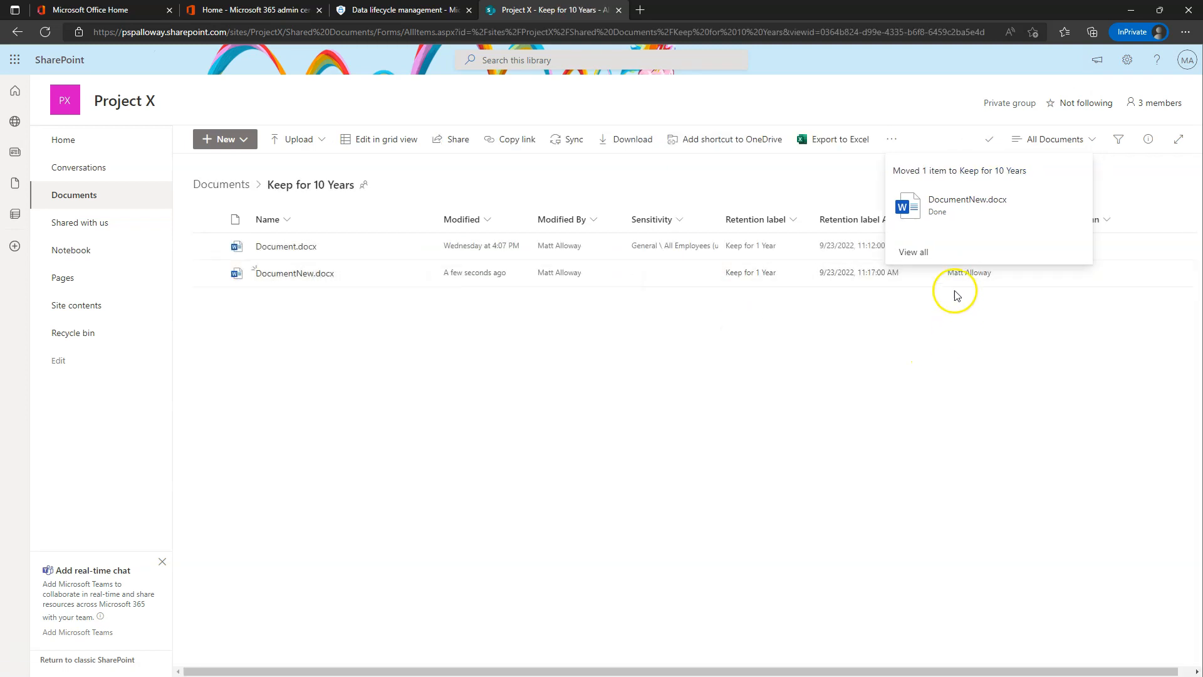
click(1075, 139)
click(866, 492)
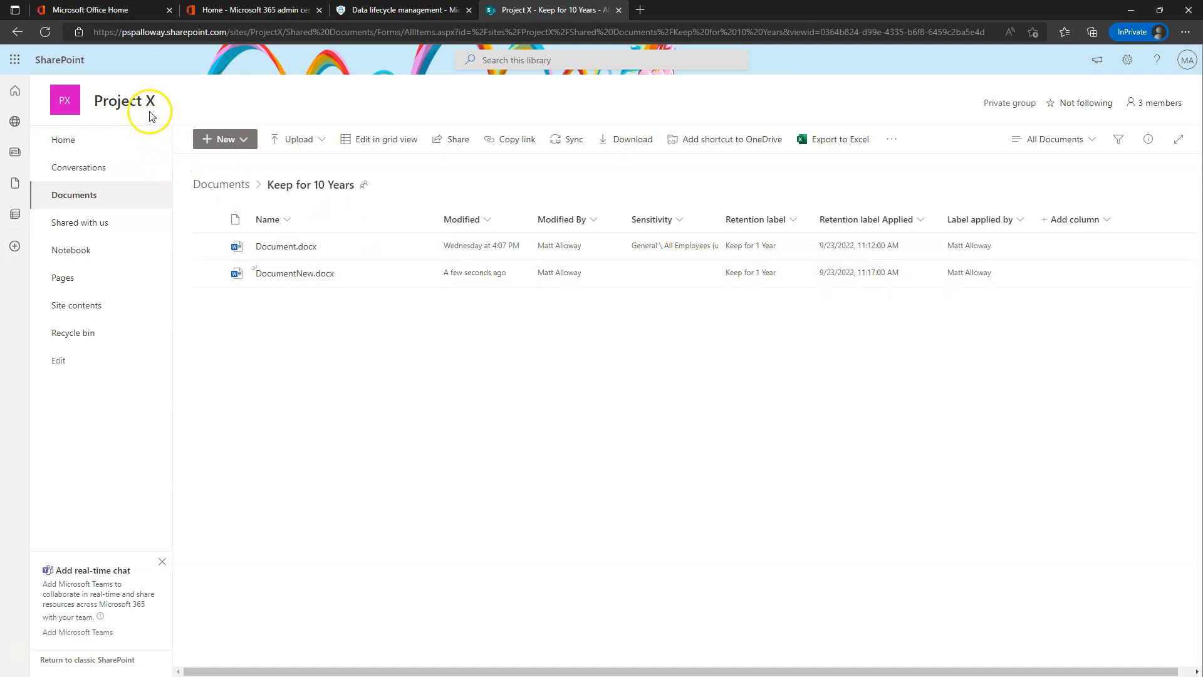
click(42, 36)
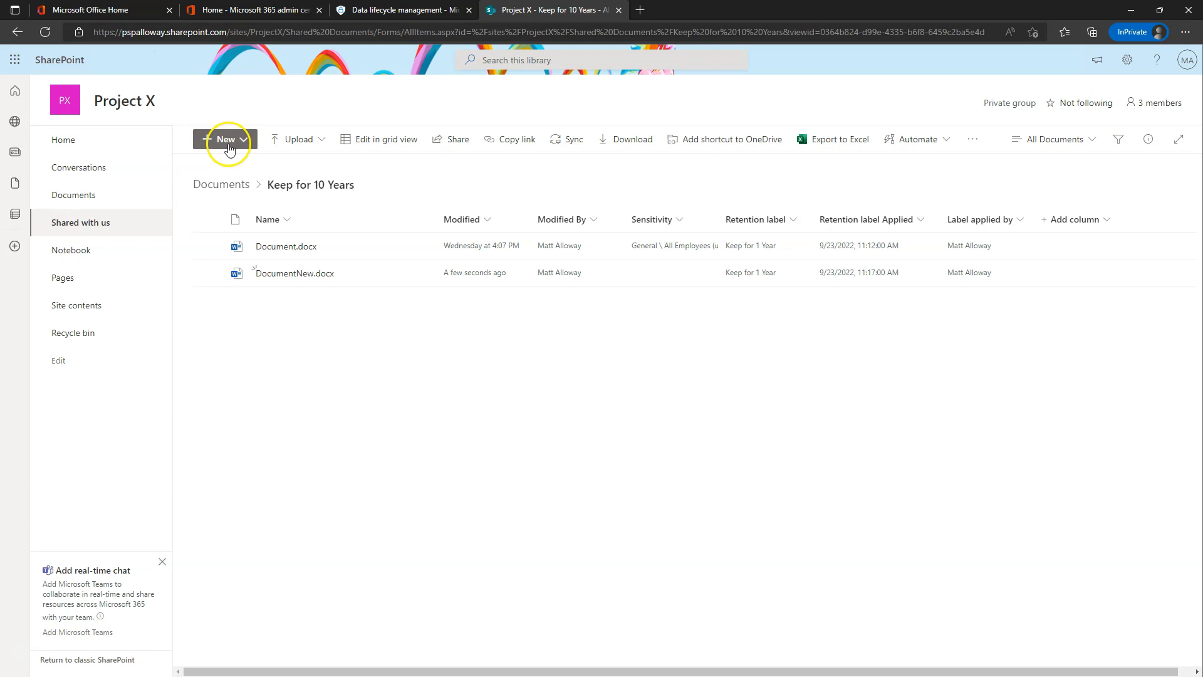
click(217, 185)
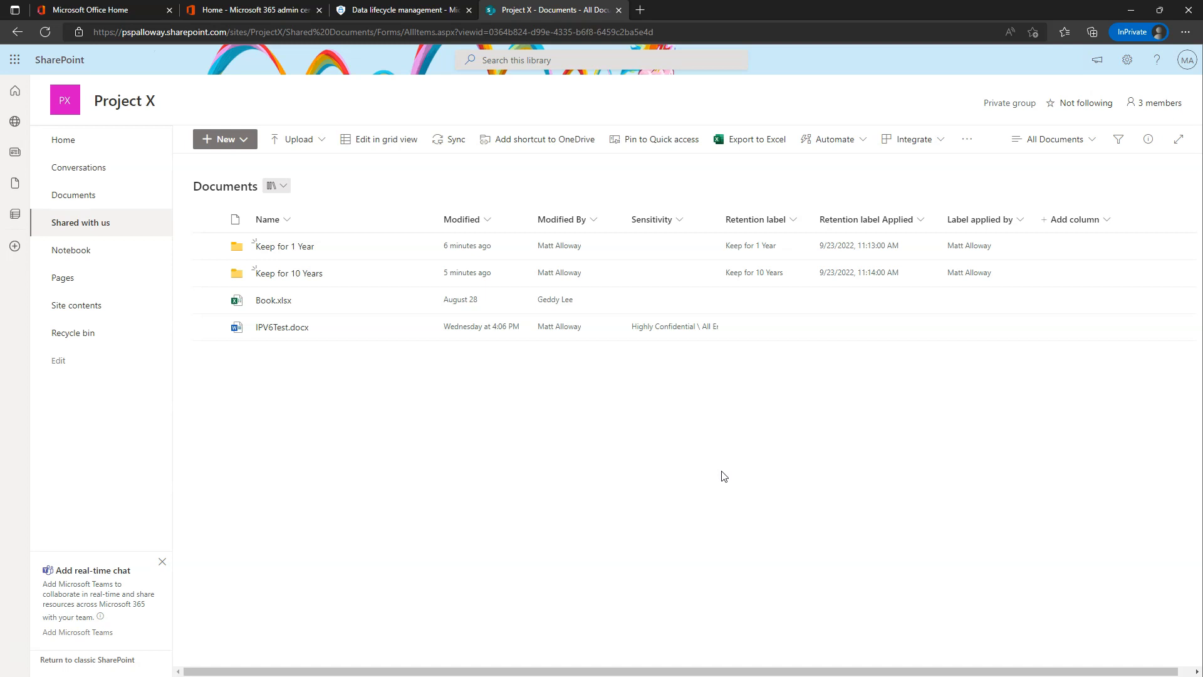
click(17, 32)
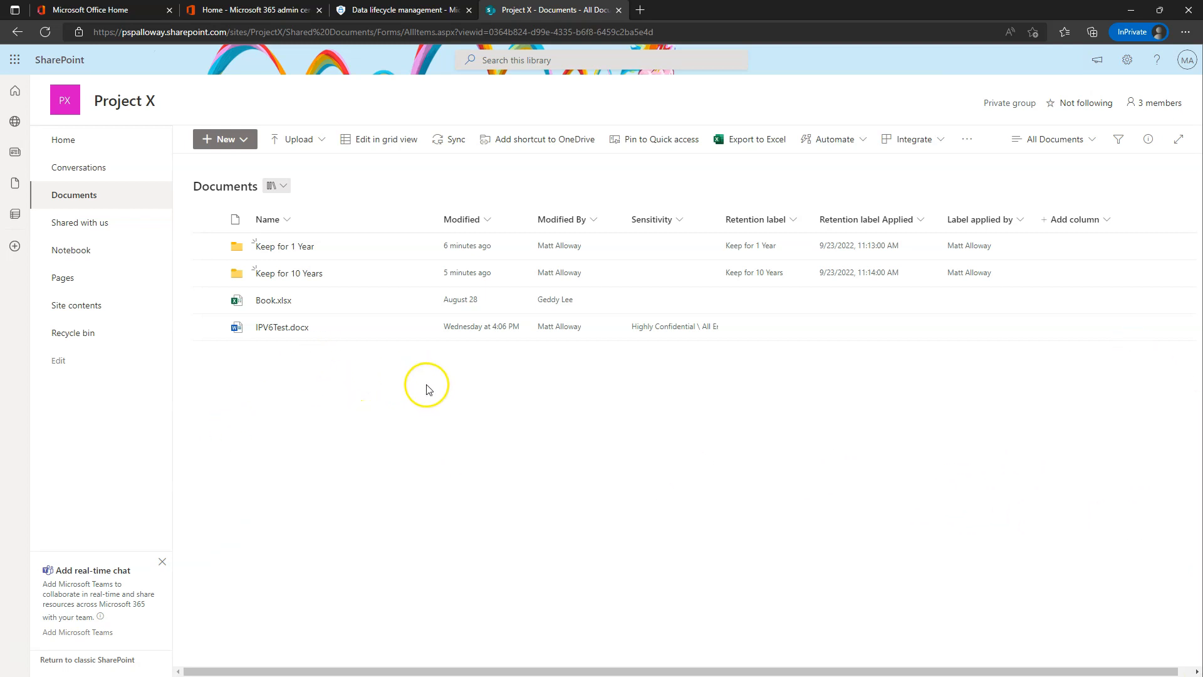
- Switch to Microsoft Purview to check the Project X label policy, and return to the SharePoint Documents library
click(404, 13)
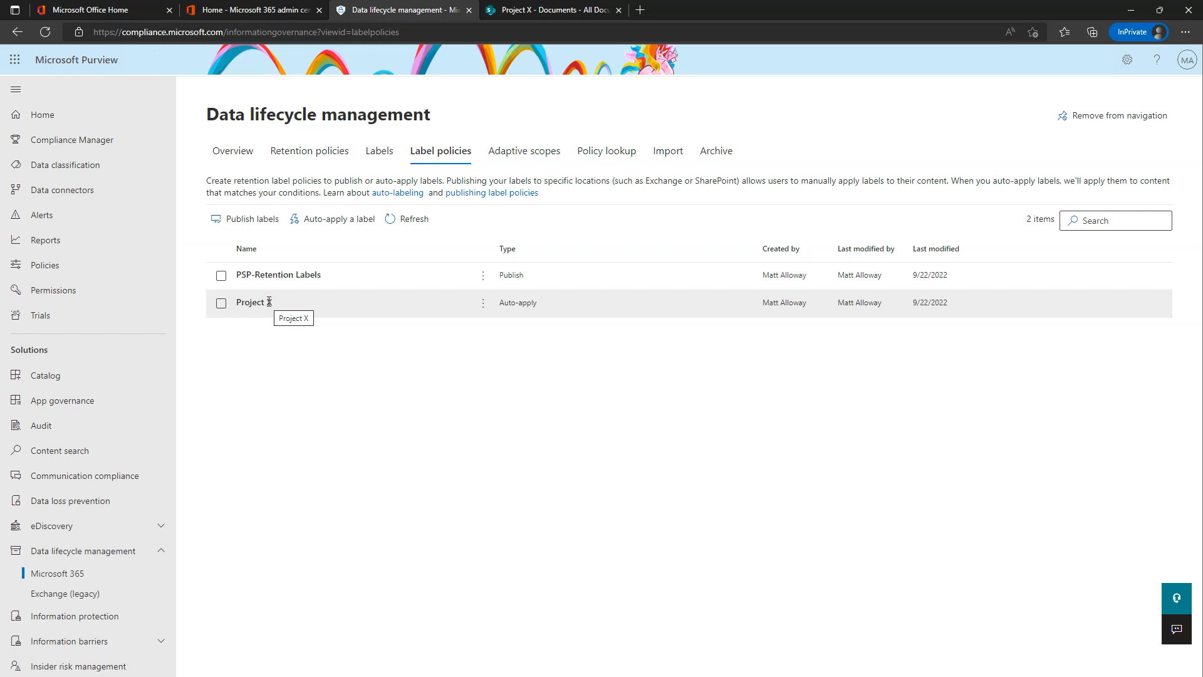
click(552, 10)
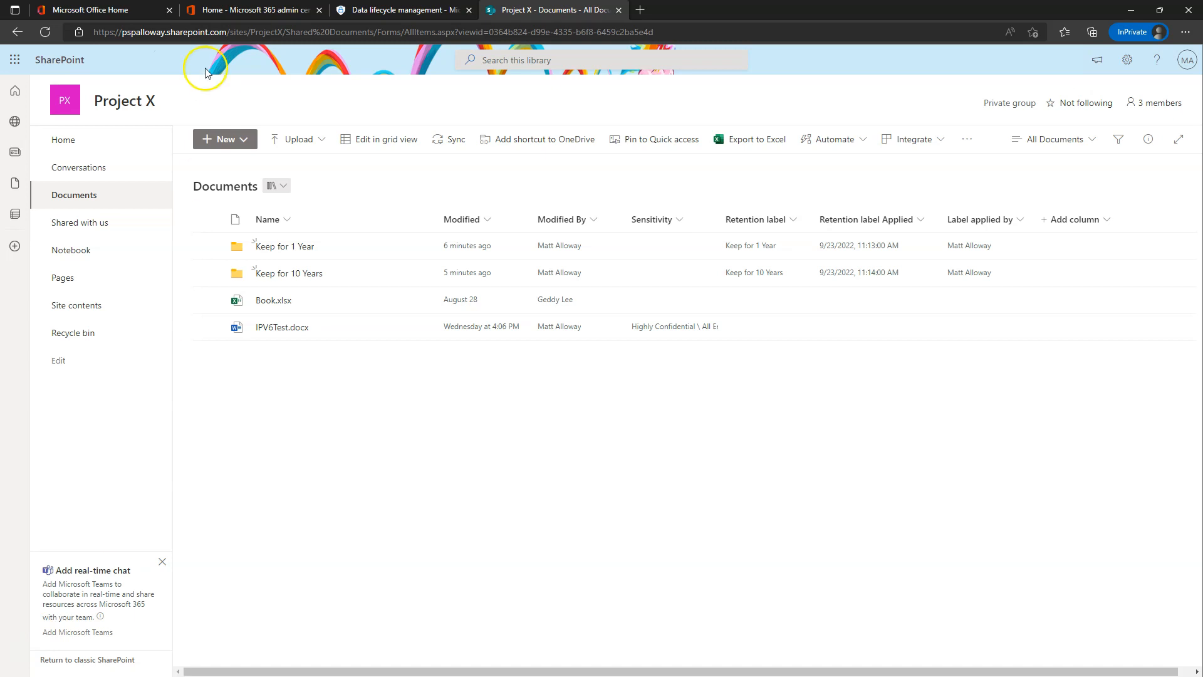
- Try to open Outlook from the Microsoft 365 admin center, reload its page, and close the leftover browser tabs
click(207, 10)
click(15, 62)
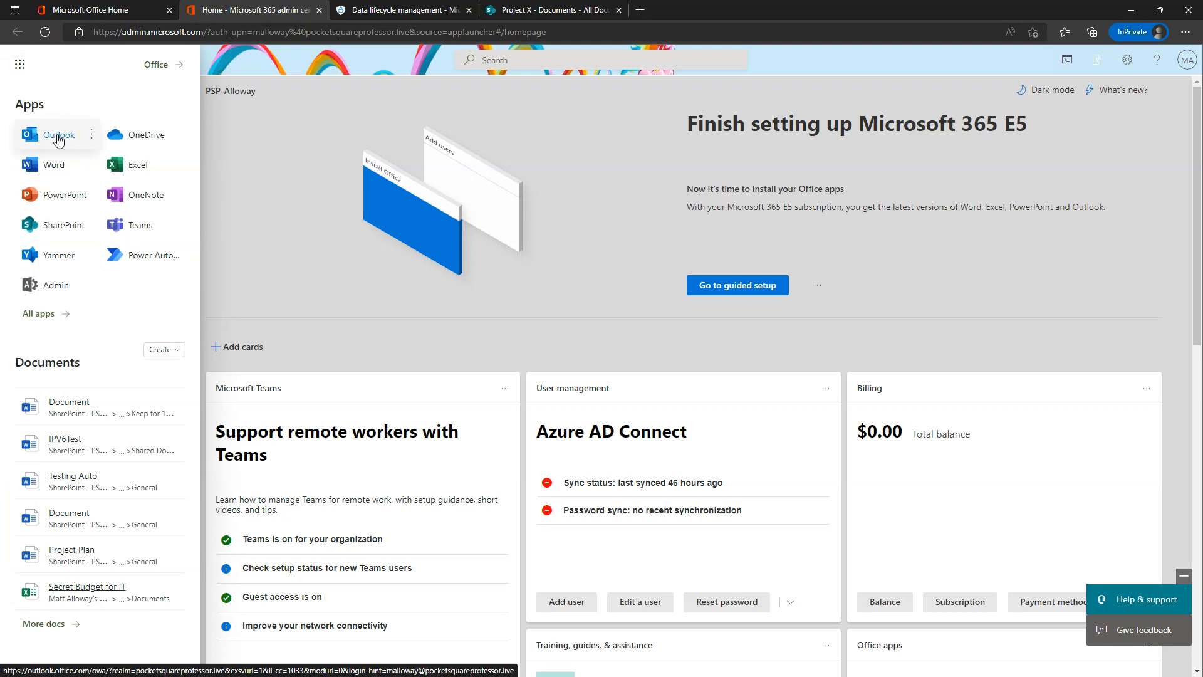
click(59, 139)
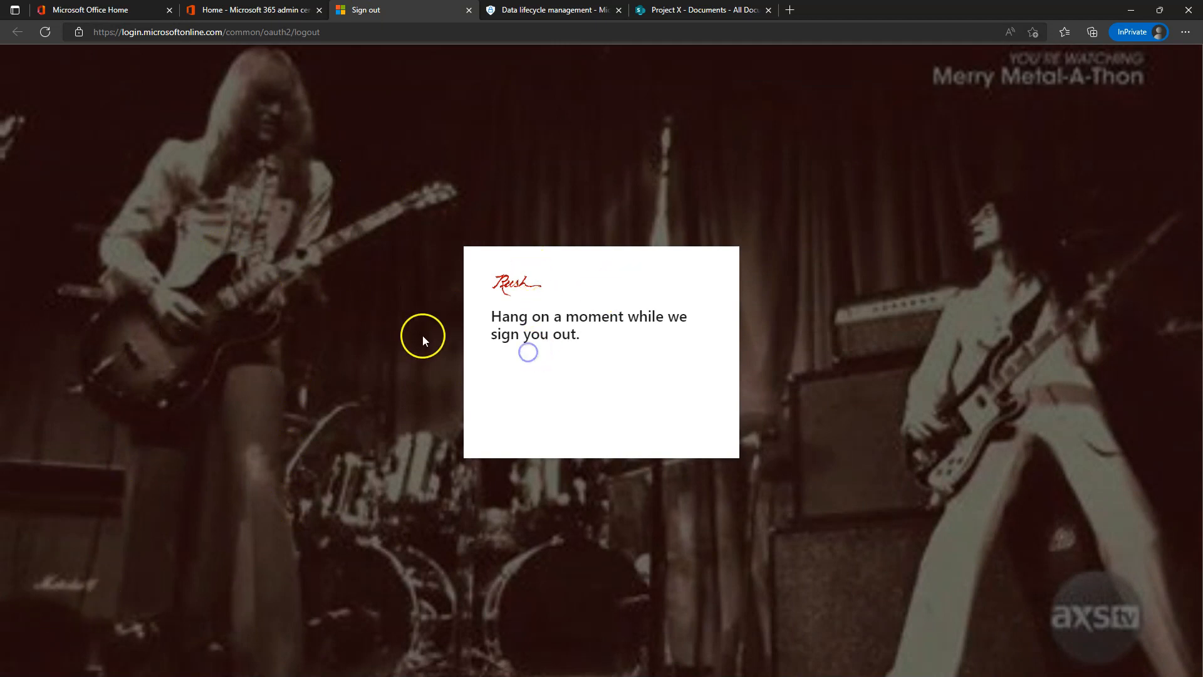
click(45, 32)
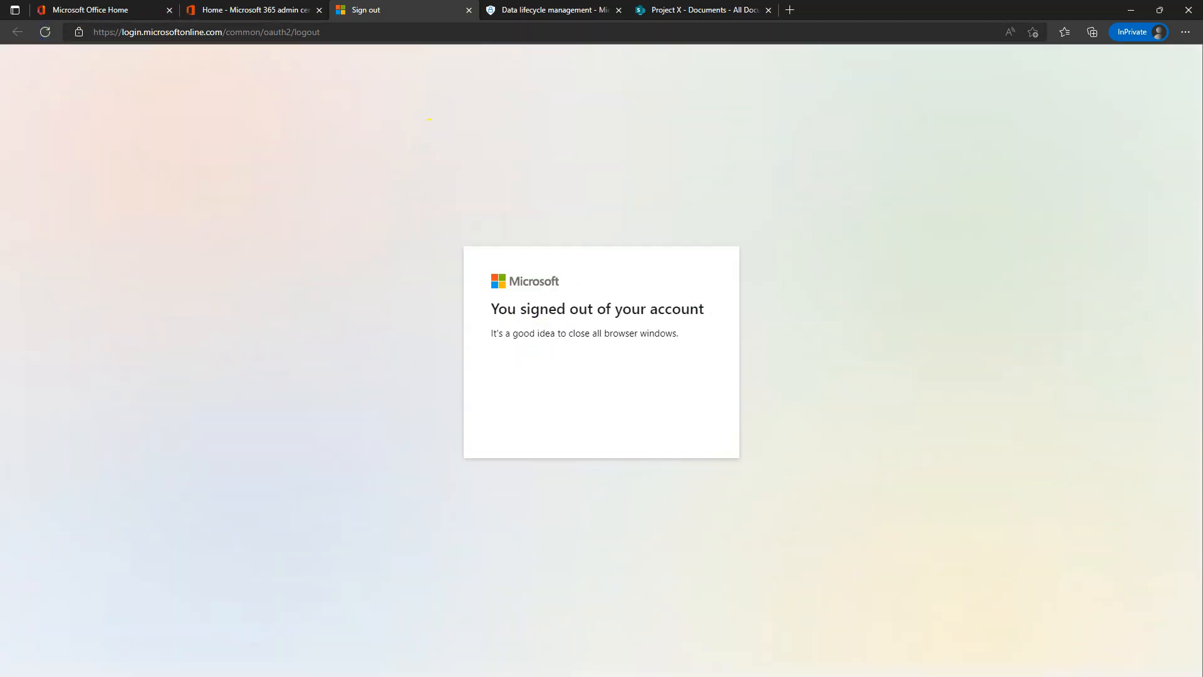
click(587, 10)
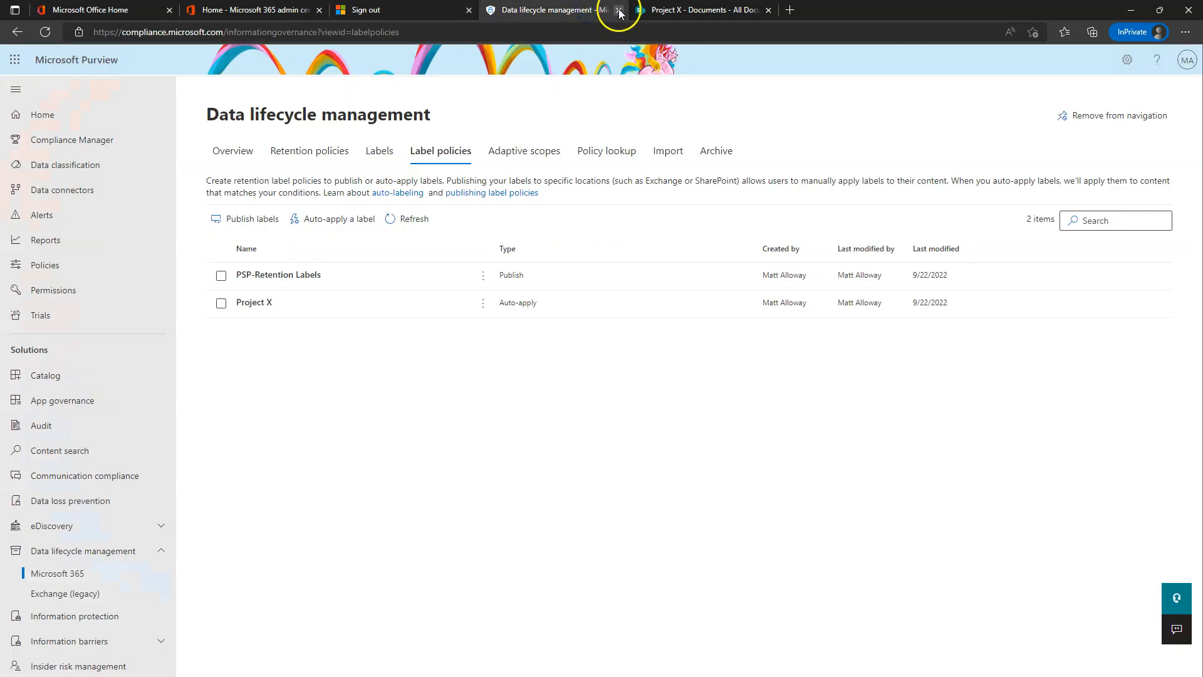
click(618, 10)
click(618, 10)
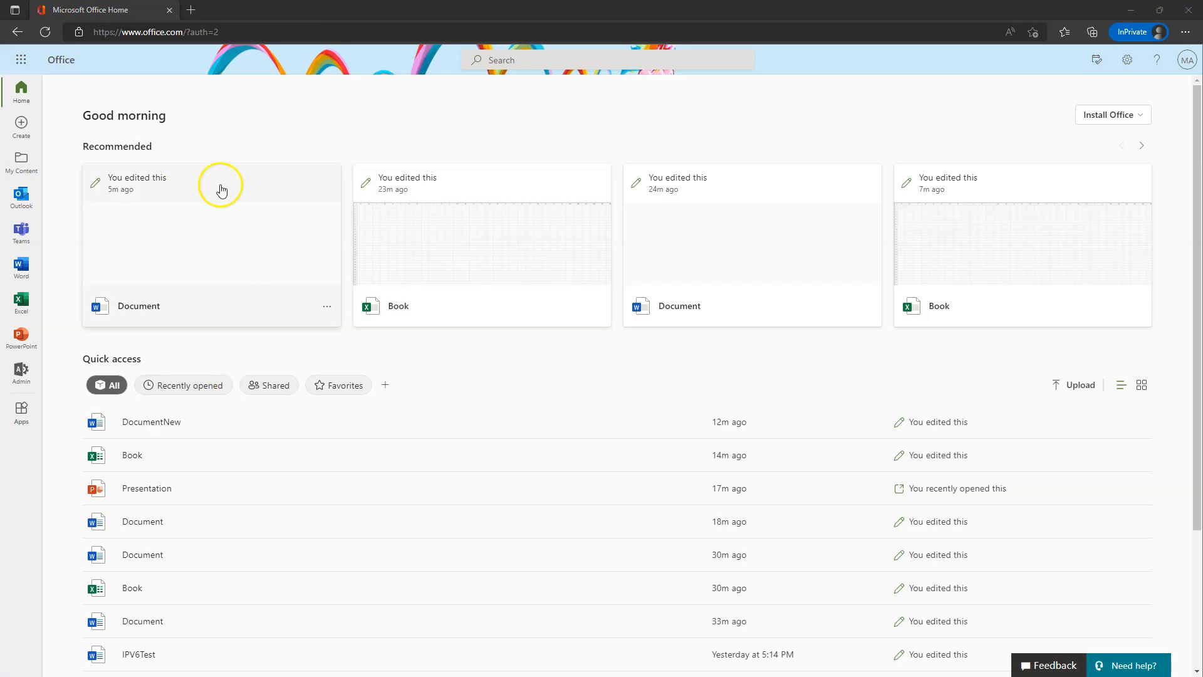
- Open Outlook from the Office home page and read the latest informational-severity eDiscovery alert email
click(21, 197)
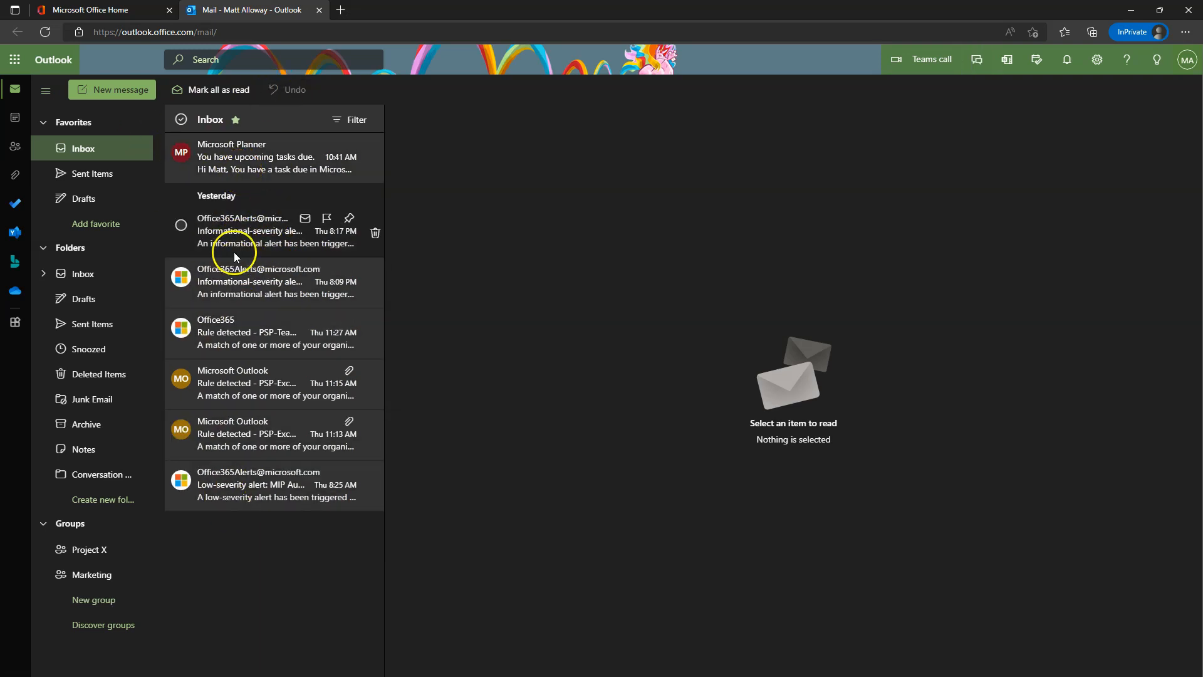
click(236, 232)
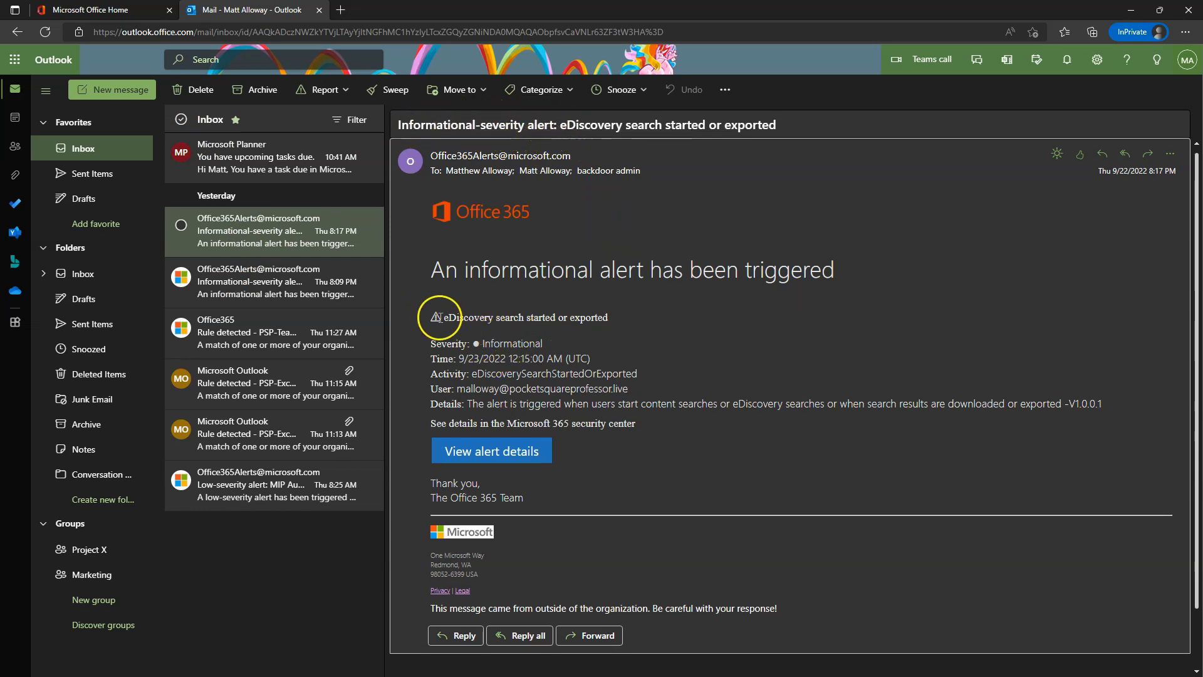
drag(442, 317, 605, 331)
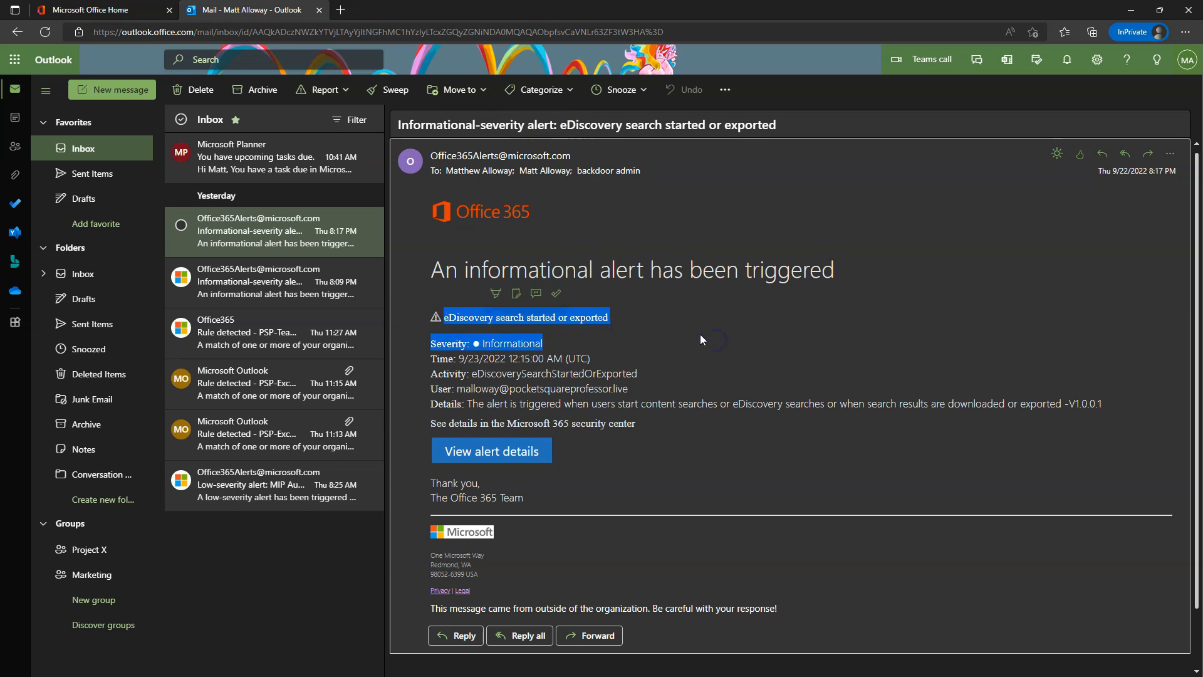
click(664, 355)
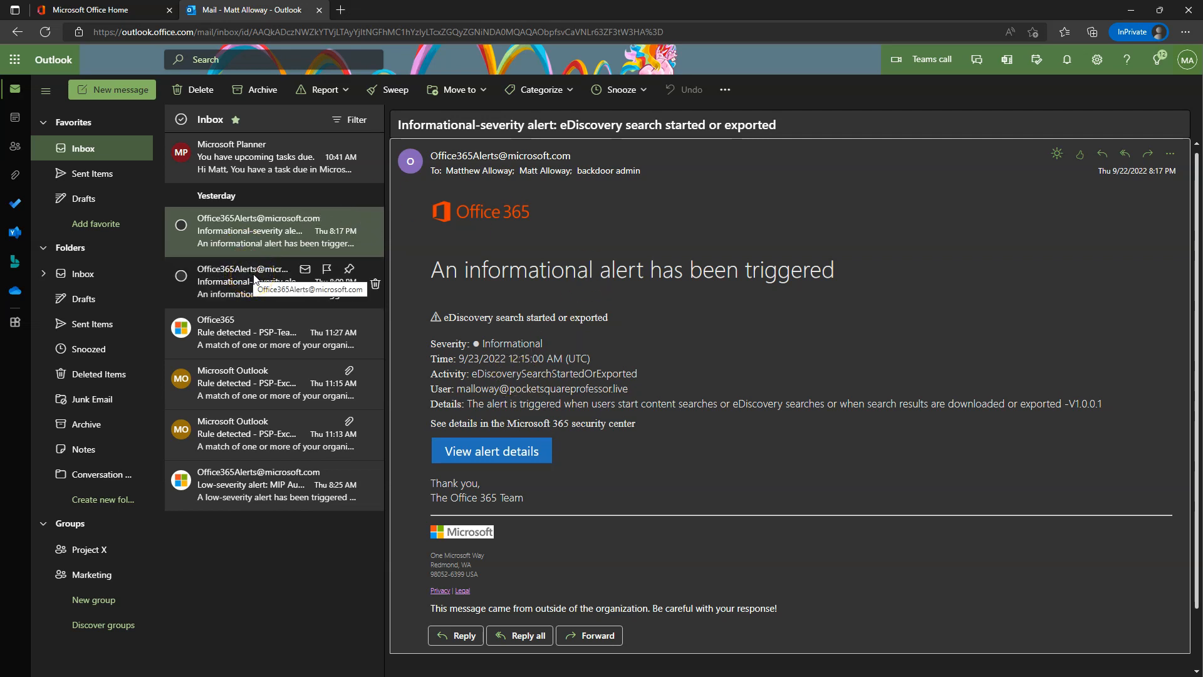
- Examine the retention labels that can be assigned to the Microsoft Planner email about upcoming tasks
click(251, 164)
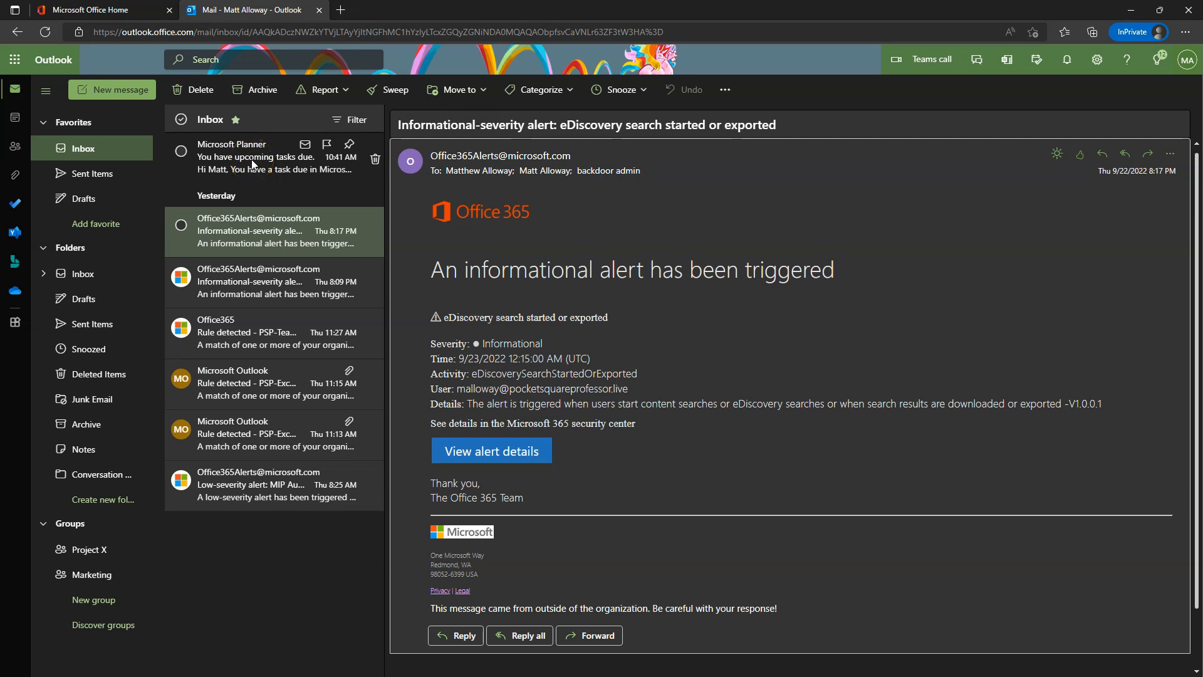
click(247, 165)
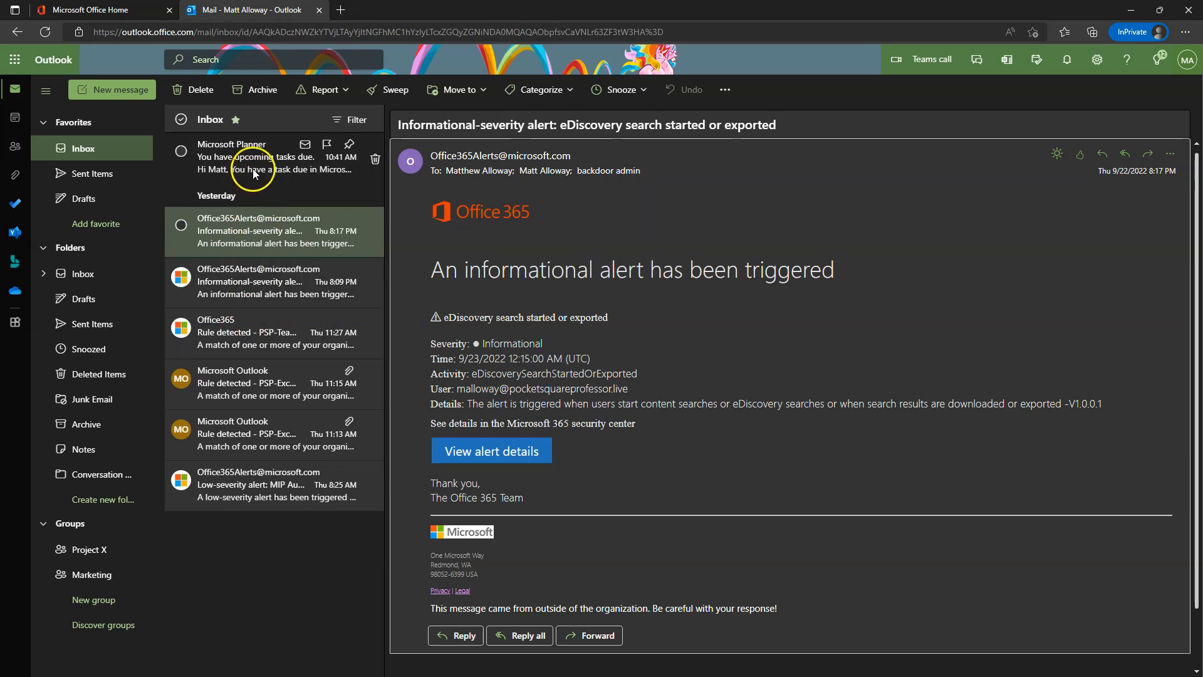
right_click(254, 168)
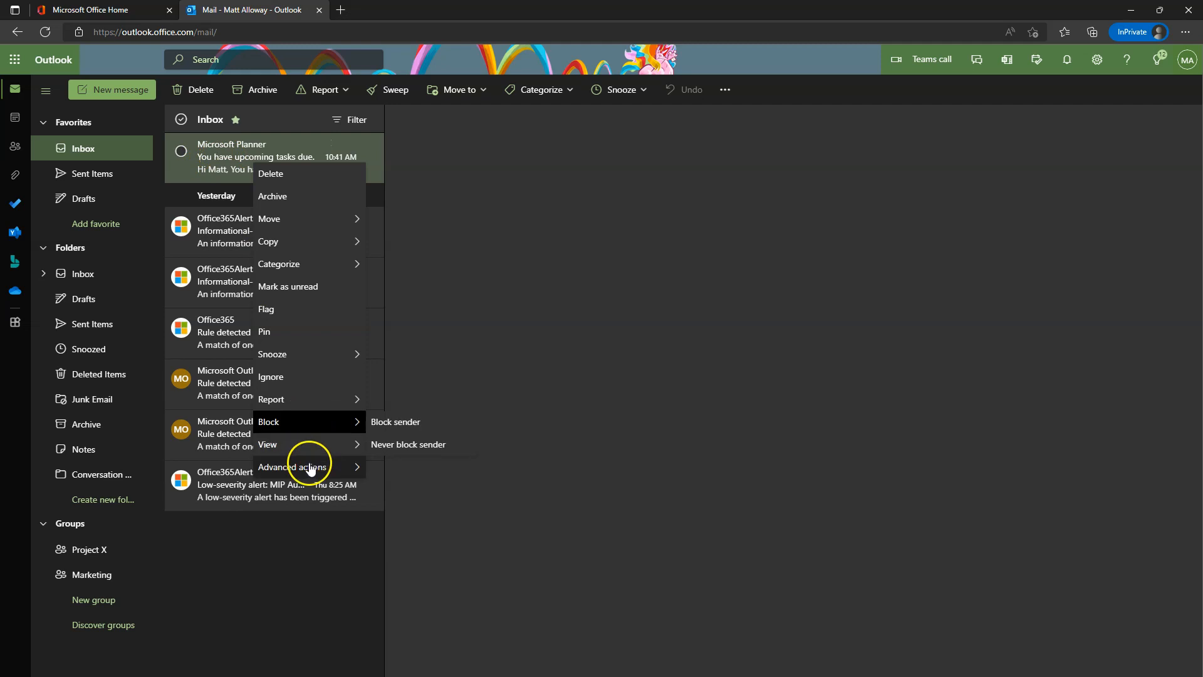
mouse_move(308, 469)
mouse_move(418, 499)
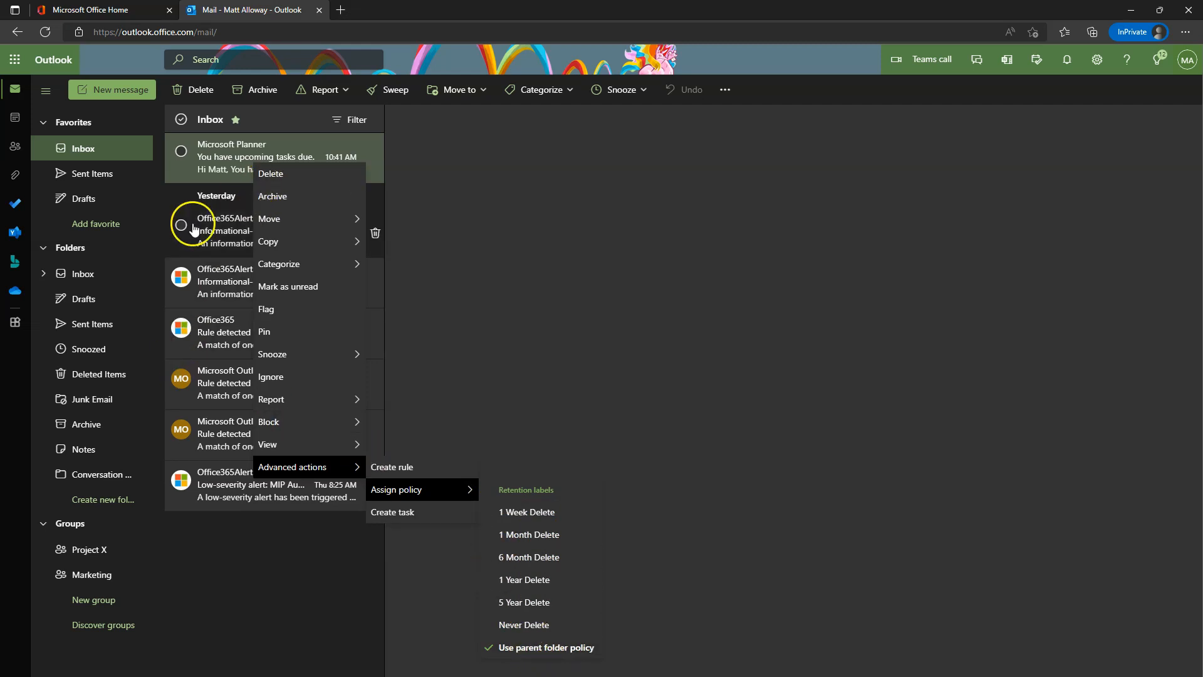
- Examine the retention label choices in the Inbox folder's policy assignment, and return to the Microsoft Planner email
right_click(79, 283)
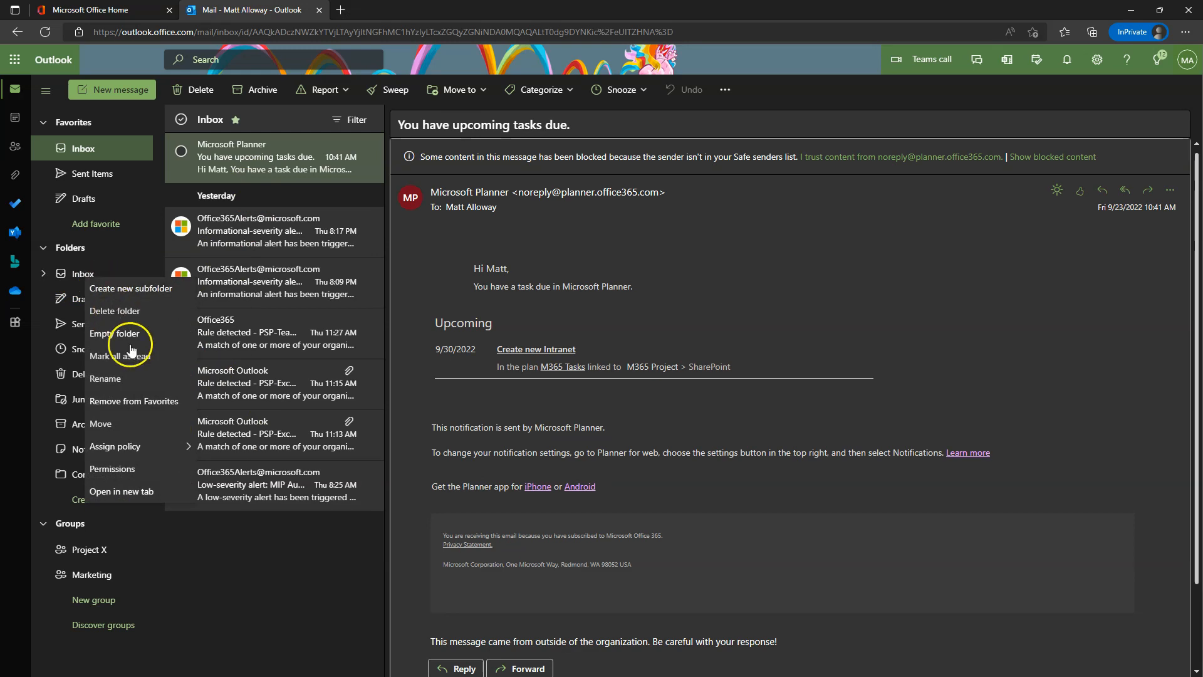
mouse_move(152, 450)
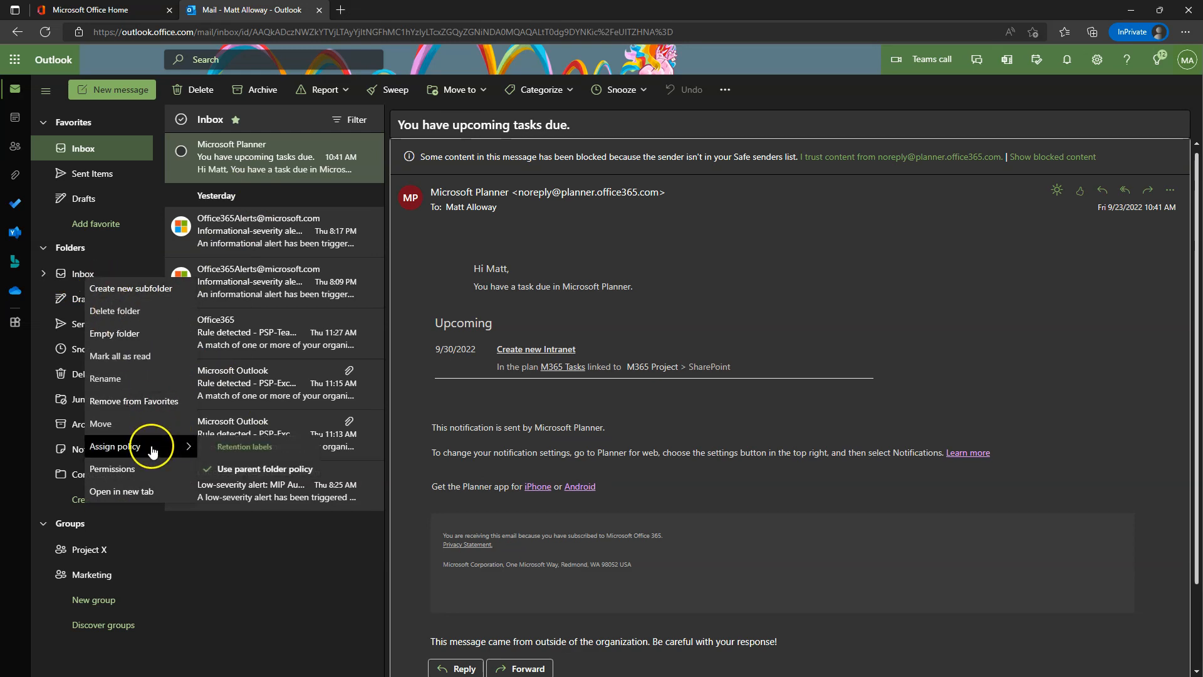
click(248, 467)
click(187, 457)
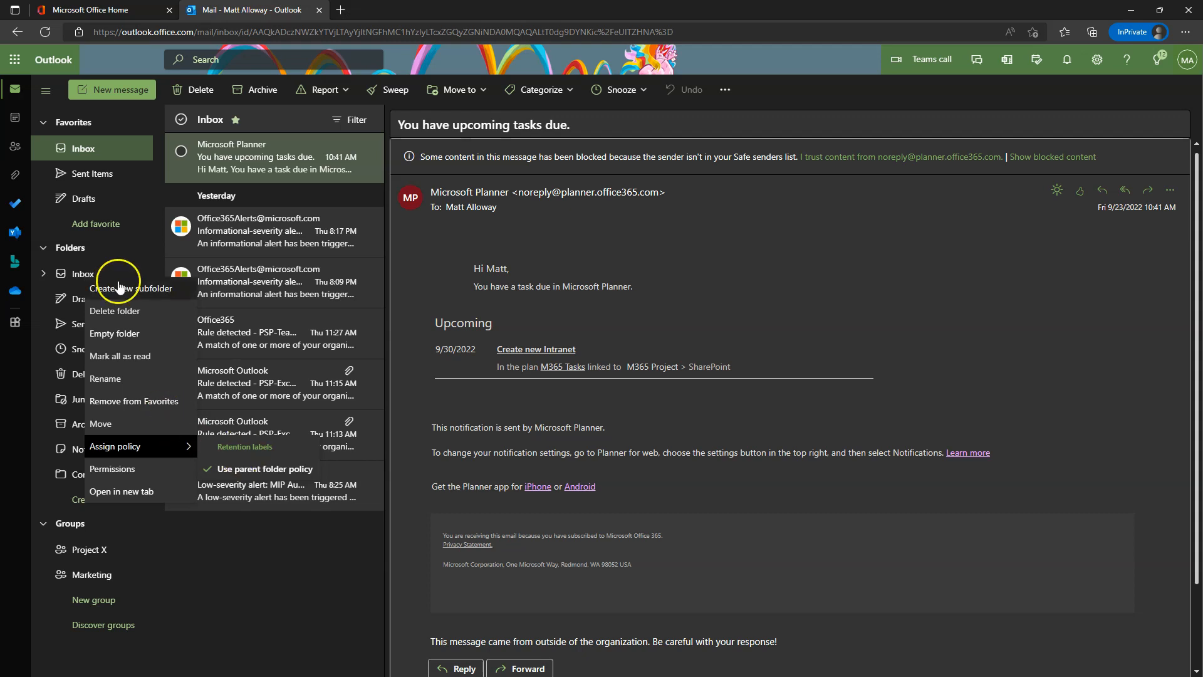
click(251, 467)
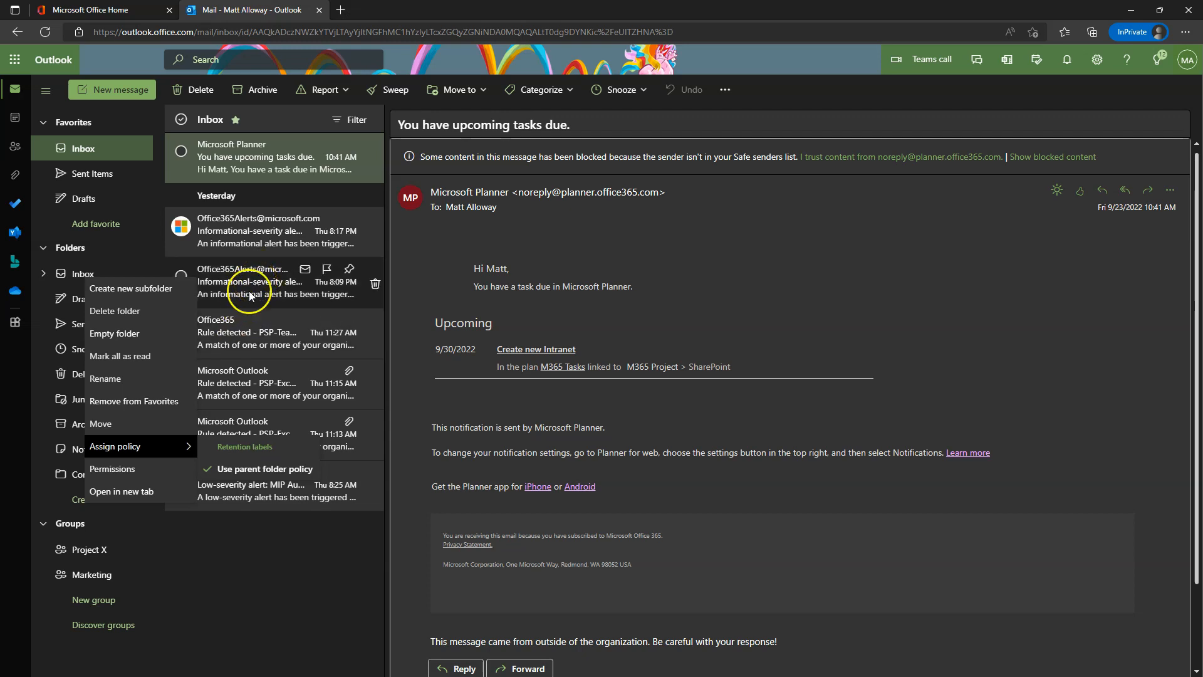
click(259, 159)
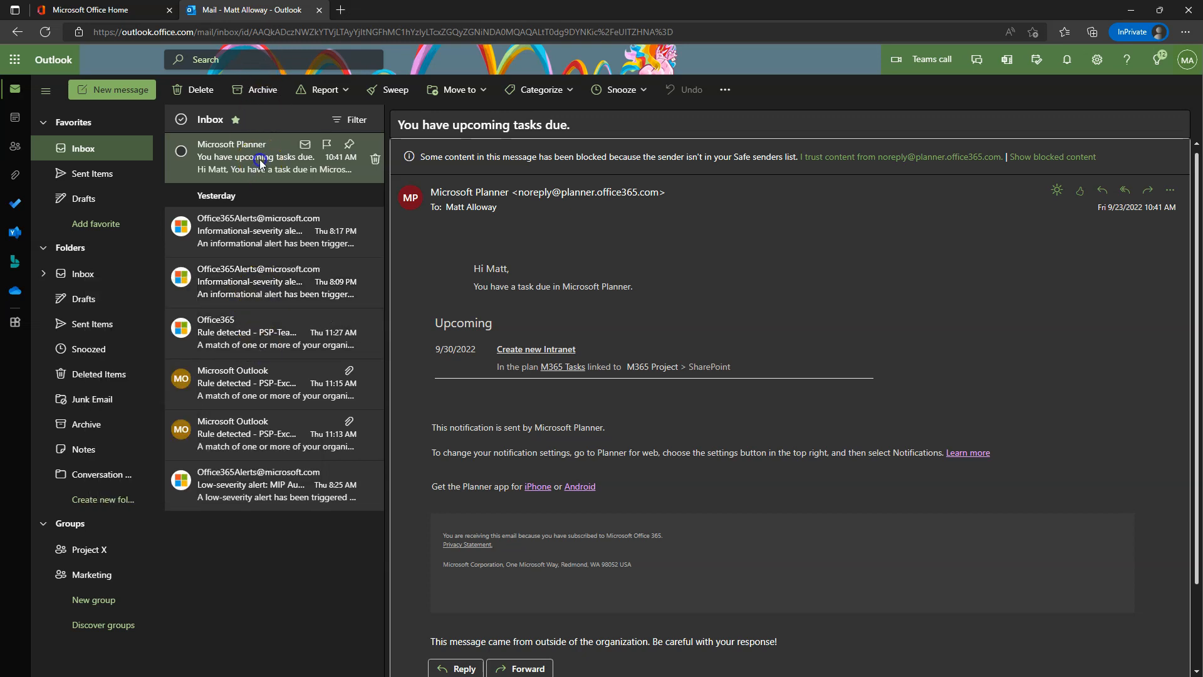